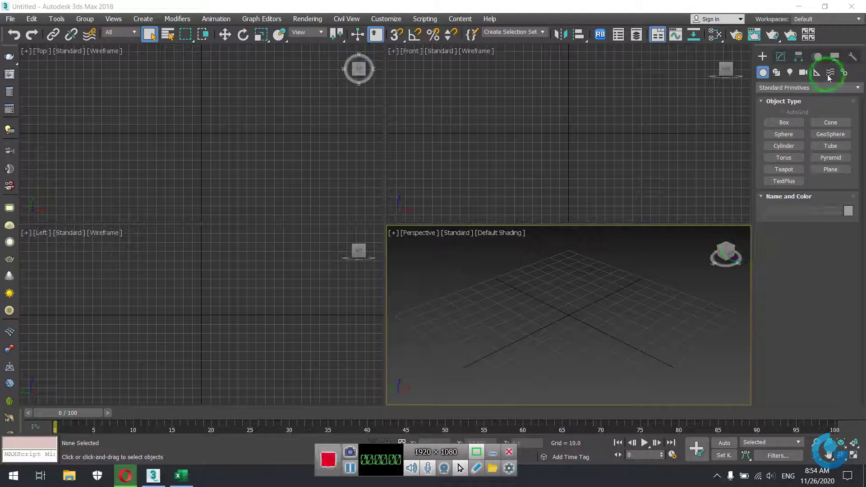
Step: Create a ground plane in the Top viewport with a teapot at its centre
{"action": "left_click", "coordinate": [832, 169]}
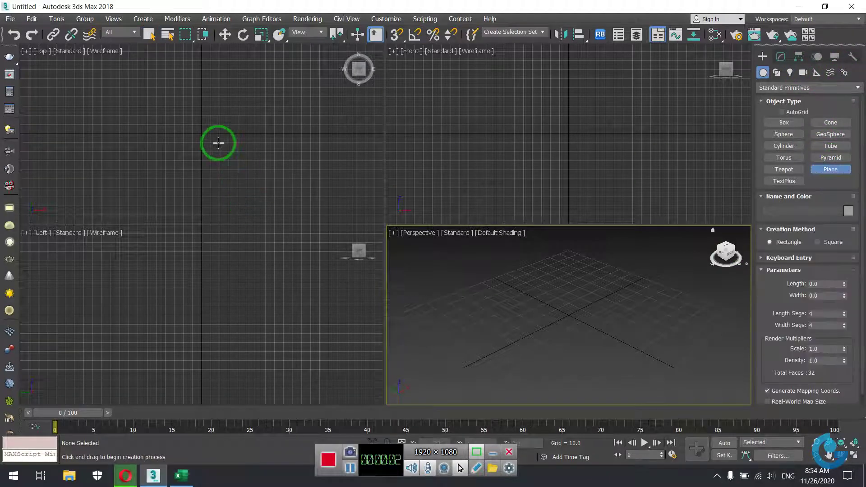
{"action": "scroll", "coordinate": [209, 137], "scroll_direction": "down", "scroll_amount": 3}
{"action": "mouse_move", "coordinate": [96, 63]}
{"action": "left_mouse_down"}
{"action": "mouse_move", "coordinate": [280, 193]}
{"action": "mouse_move", "coordinate": [333, 213]}
{"action": "left_mouse_up"}
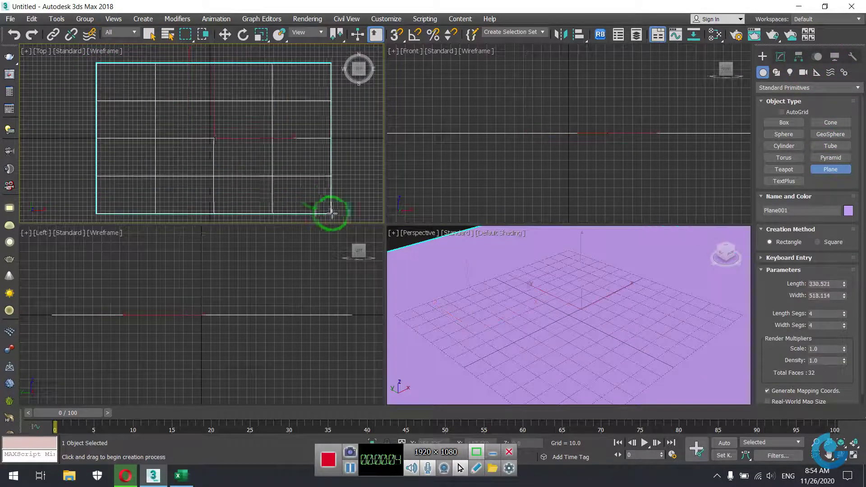
{"action": "left_click", "coordinate": [784, 170]}
{"action": "left_click_drag", "start_coordinate": [185, 137], "coordinate": [202, 155]}
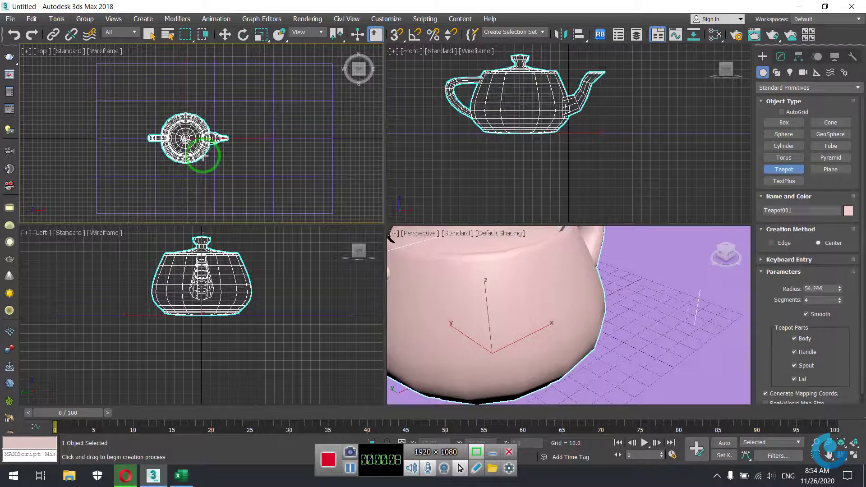
{"action": "right_click", "coordinate": [377, 144]}
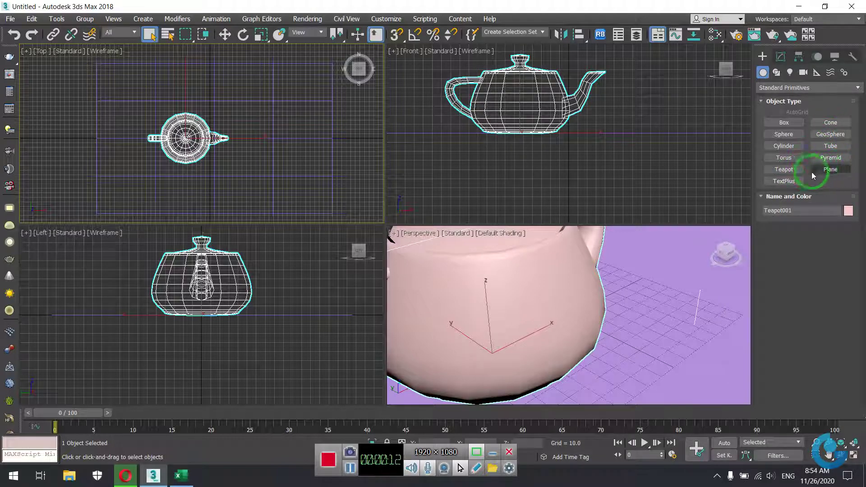
Step: Add a torus beside the teapot and a sphere next to its spout
{"action": "left_click", "coordinate": [784, 157]}
{"action": "left_click_drag", "start_coordinate": [233, 159], "coordinate": [244, 162]}
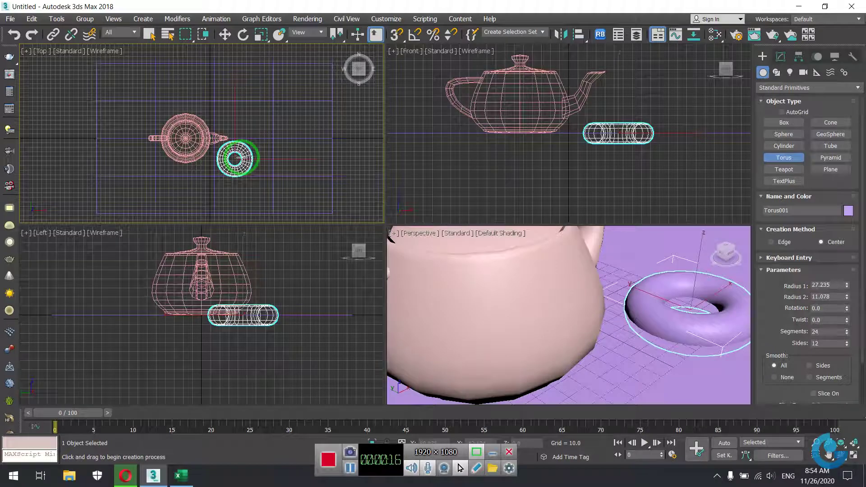
{"action": "right_click", "coordinate": [336, 145]}
{"action": "left_click", "coordinate": [784, 134]}
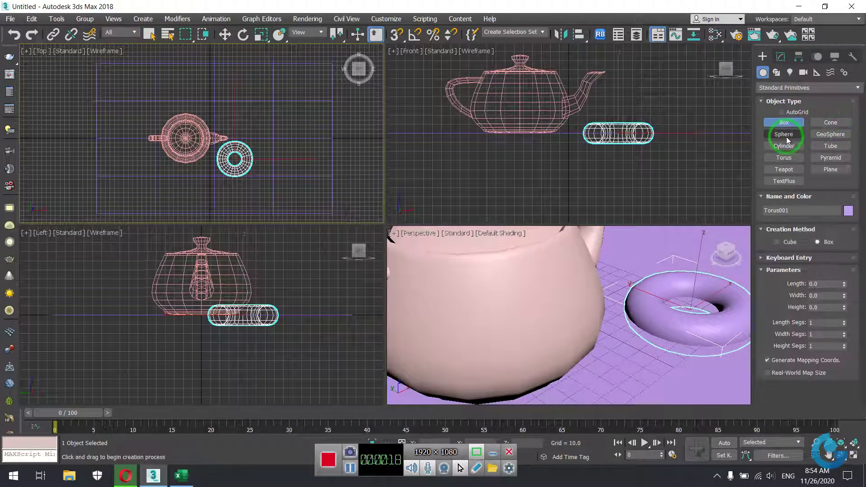
{"action": "left_click_drag", "start_coordinate": [225, 125], "coordinate": [242, 127]}
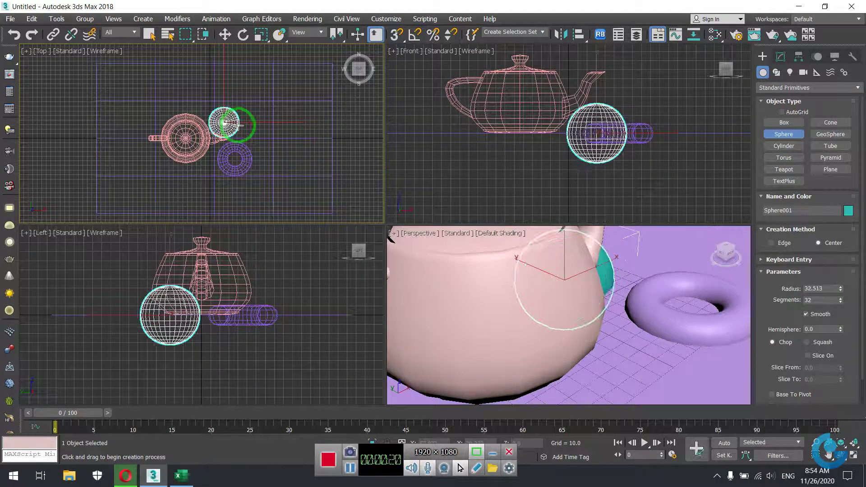
{"action": "right_click", "coordinate": [242, 126]}
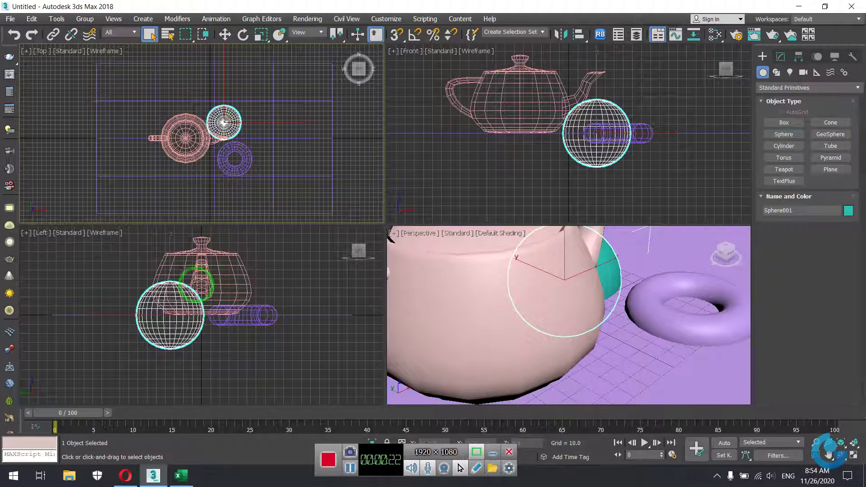
{"action": "right_click", "coordinate": [209, 364]}
Step: Raise the sphere and the torus up onto the ground plane
{"action": "key", "text": "w"}
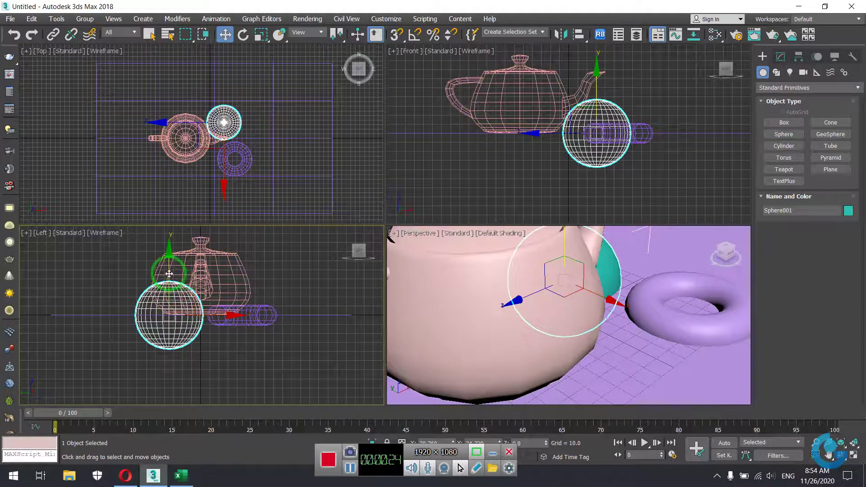
{"action": "left_click_drag", "start_coordinate": [169, 274], "coordinate": [162, 238]}
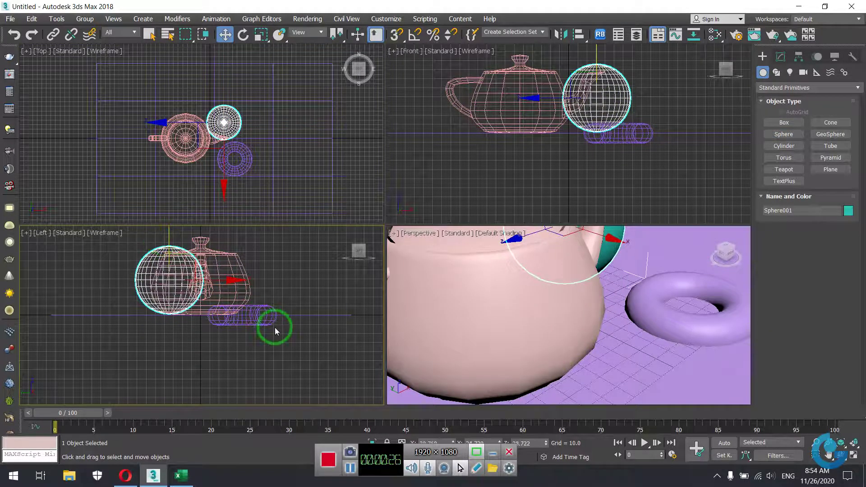
{"action": "left_click", "coordinate": [248, 315]}
{"action": "left_click", "coordinate": [252, 323]}
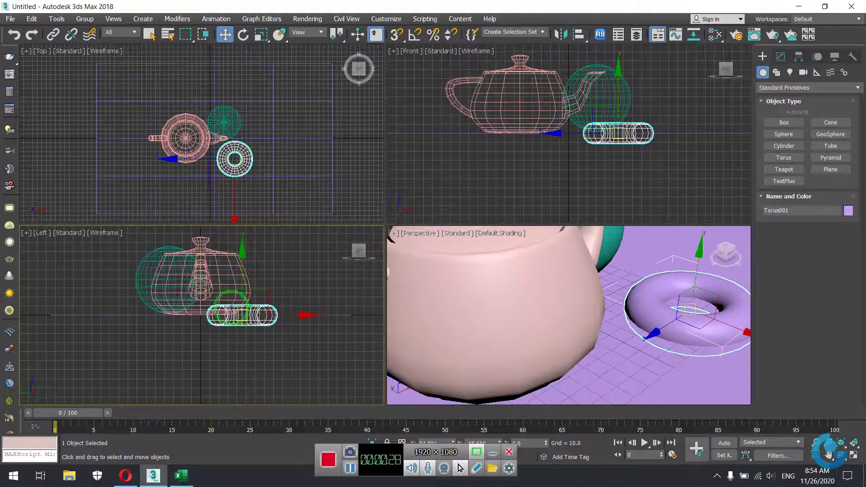
{"action": "left_click_drag", "start_coordinate": [242, 282], "coordinate": [242, 271]}
Step: Maximize the Perspective viewport, shift the torus left along X, and orbit around the scene
{"action": "key", "text": "alt+w"}
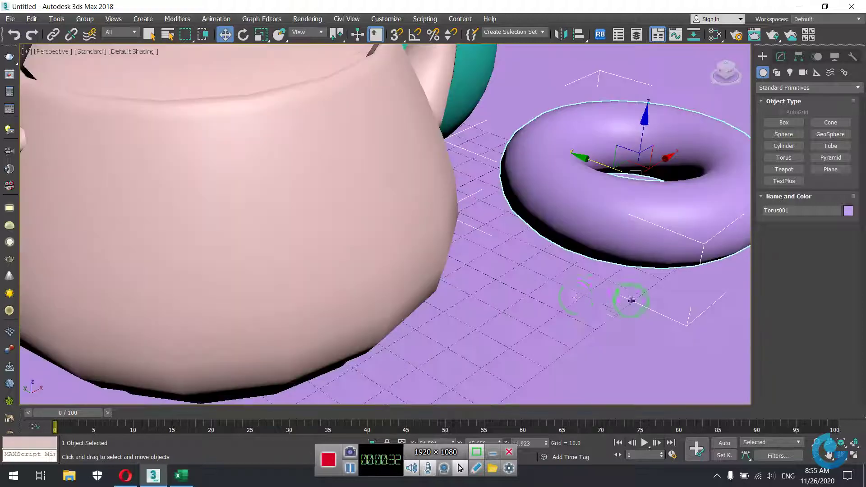
{"action": "scroll", "coordinate": [504, 269], "scroll_direction": "down", "scroll_amount": 5}
{"action": "mouse_move", "coordinate": [528, 296]}
{"action": "middle_mouse_down", "text": "alt"}
{"action": "mouse_move", "coordinate": [456, 310]}
{"action": "mouse_move", "coordinate": [479, 310]}
{"action": "mouse_move", "coordinate": [552, 184]}
{"action": "mouse_move", "coordinate": [547, 284]}
{"action": "mouse_move", "coordinate": [341, 256]}
{"action": "middle_mouse_up", "text": "alt"}
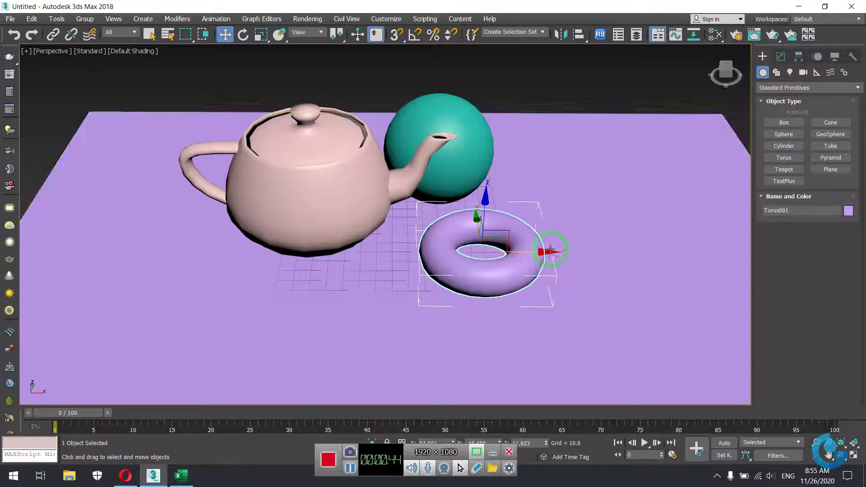
{"action": "left_click_drag", "start_coordinate": [548, 251], "coordinate": [525, 251]}
{"action": "middle_click_drag", "start_coordinate": [484, 287], "coordinate": [490, 290], "text": "alt"}
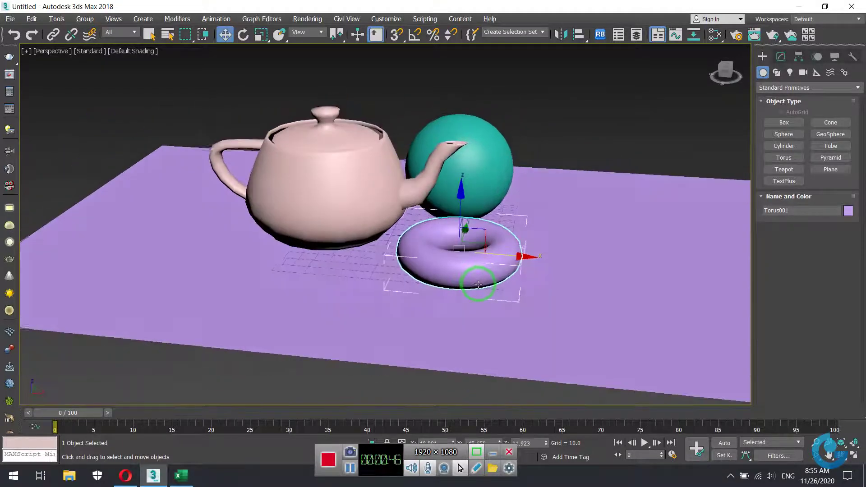
{"action": "mouse_move", "coordinate": [548, 122]}
{"action": "middle_mouse_down", "text": "alt"}
{"action": "mouse_move", "coordinate": [556, 153]}
{"action": "mouse_move", "coordinate": [193, 86]}
{"action": "middle_mouse_up", "text": "alt"}
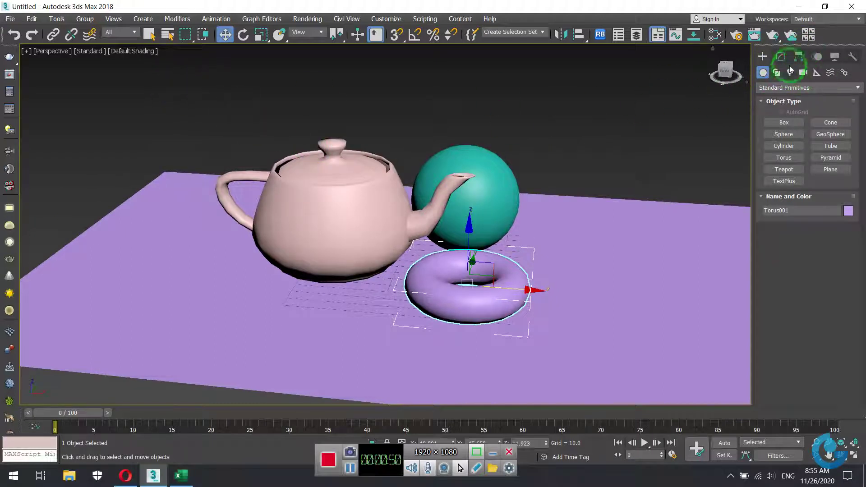
Step: In the Compact Material Editor, assign the default grey material to the teapot, sphere, torus and plane
{"action": "left_click", "coordinate": [713, 35]}
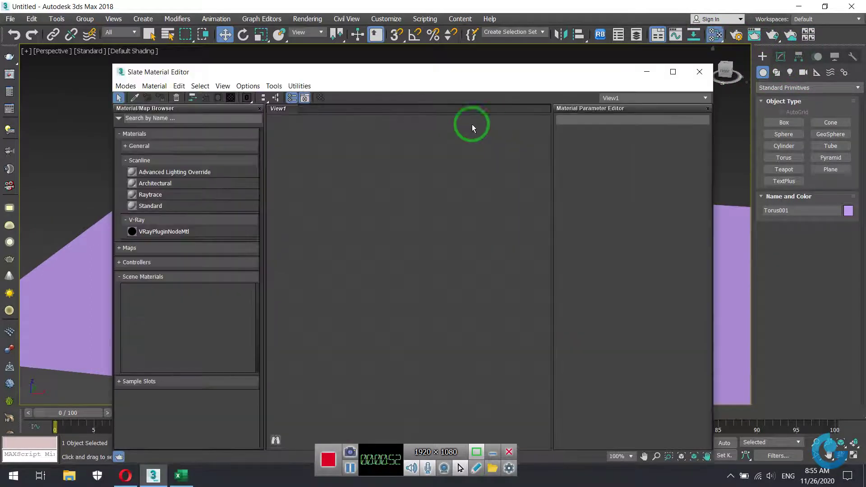
{"action": "left_click", "coordinate": [126, 86]}
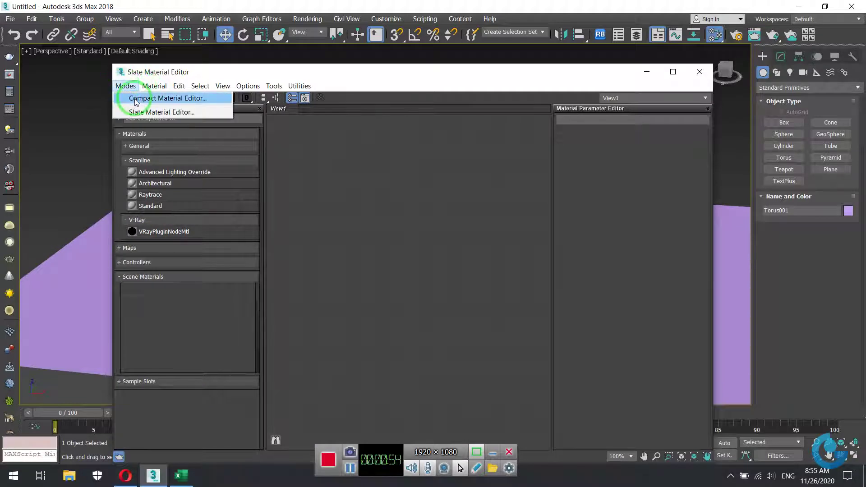
{"action": "left_click", "coordinate": [140, 99]}
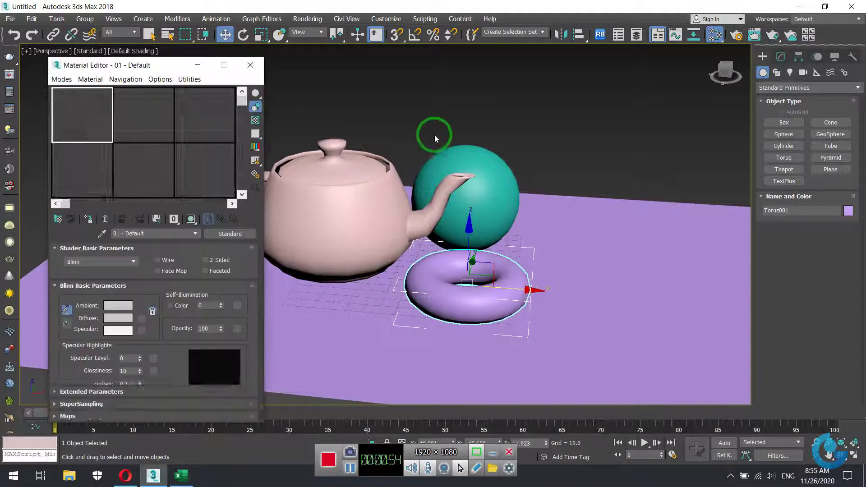
{"action": "left_click", "coordinate": [444, 239], "text": "ctrl"}
{"action": "left_click", "coordinate": [344, 209], "text": "ctrl"}
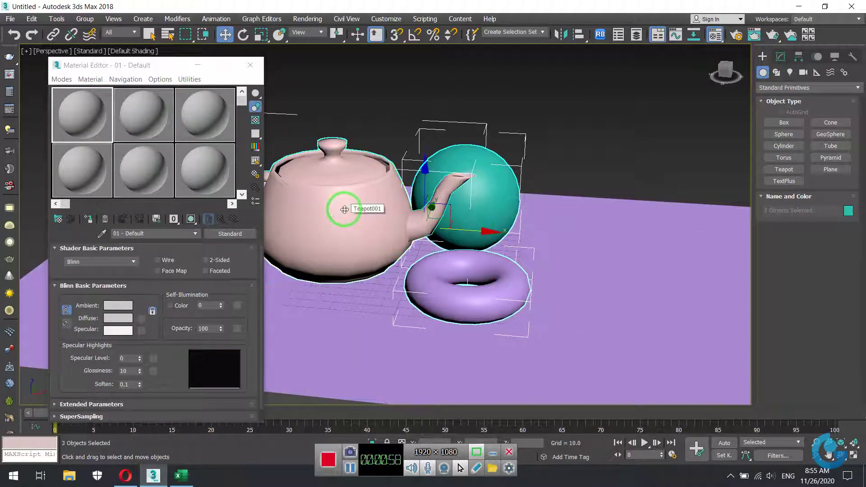
{"action": "left_click", "coordinate": [638, 251], "text": "ctrl"}
{"action": "left_click", "coordinate": [88, 219]}
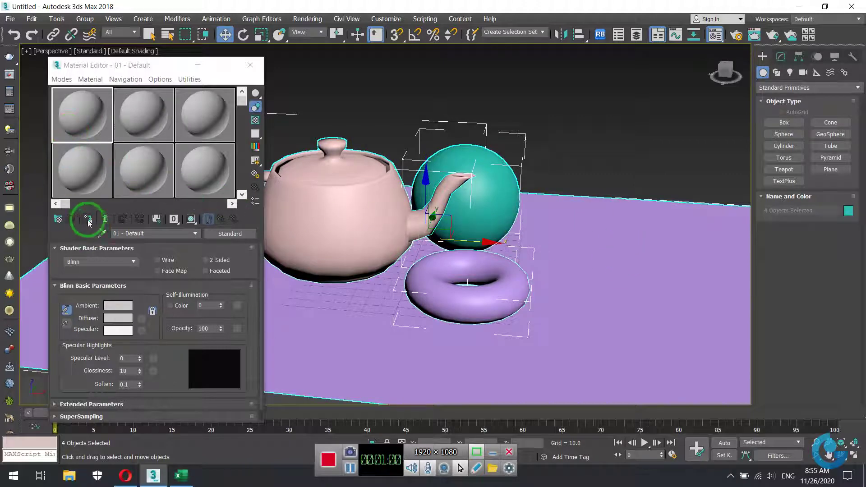
{"action": "left_click", "coordinate": [77, 125]}
{"action": "left_click", "coordinate": [89, 220]}
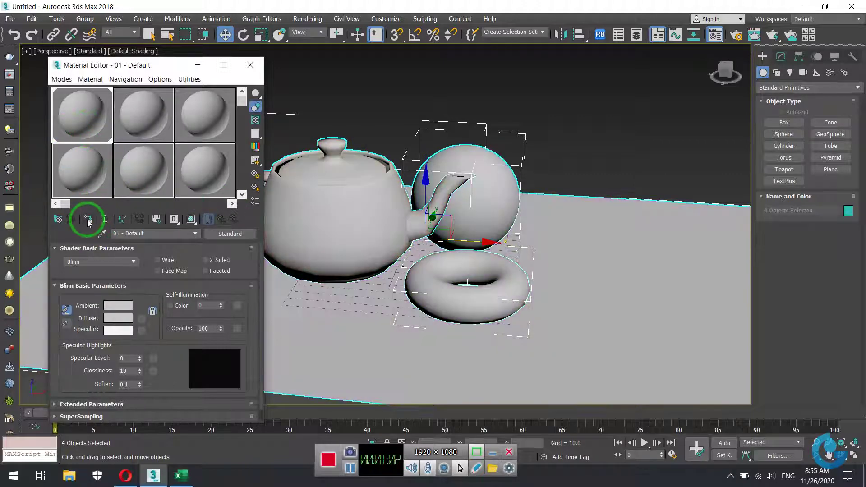
{"action": "left_click", "coordinate": [250, 65]}
Step: Switch the Perspective viewport to High Quality shading with cast shadows
{"action": "left_click", "coordinate": [622, 176]}
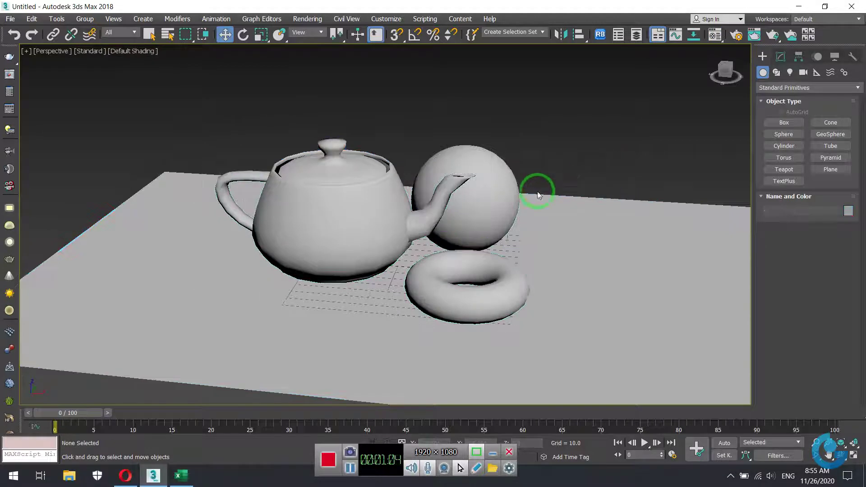
{"action": "middle_click_drag", "start_coordinate": [465, 256], "coordinate": [464, 267], "text": "alt"}
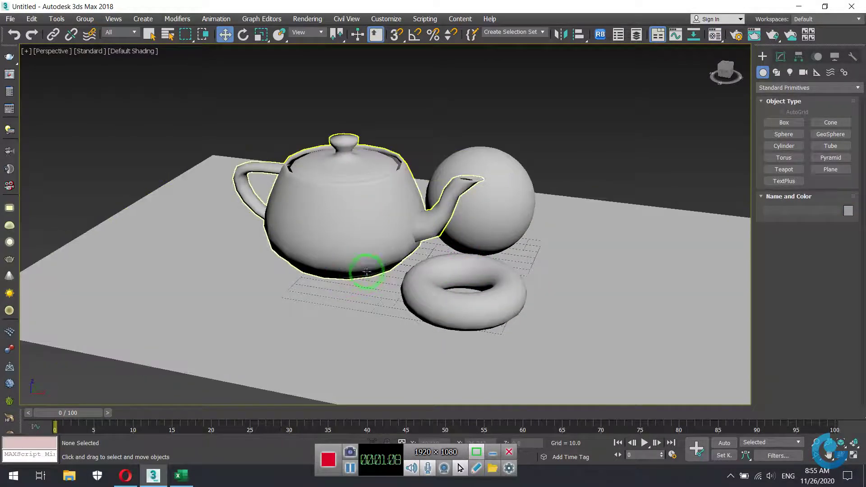
{"action": "left_click", "coordinate": [90, 52]}
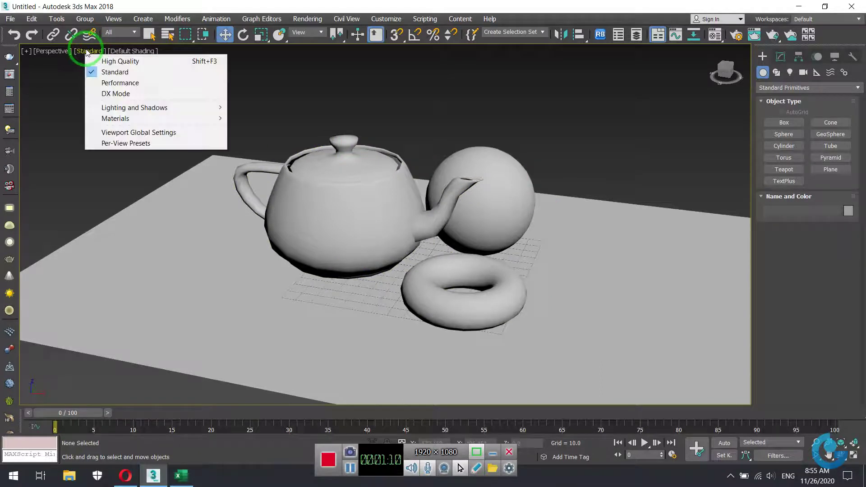
{"action": "left_click", "coordinate": [124, 63]}
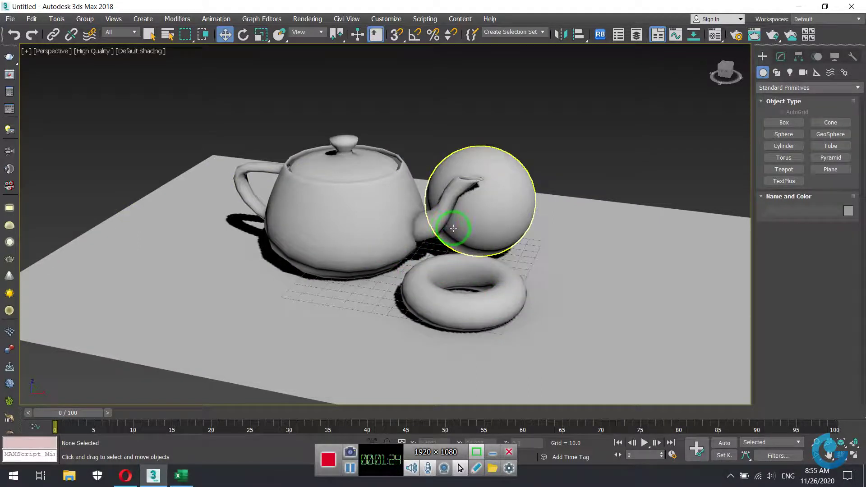
Step: Pan, orbit and zoom in close on the objects, then select the sphere and the torus
{"action": "middle_click_drag", "start_coordinate": [453, 232], "coordinate": [367, 213]}
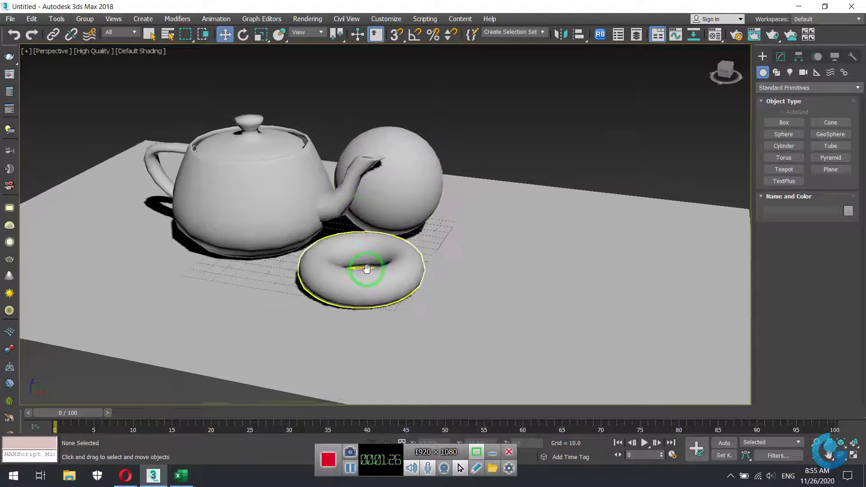
{"action": "mouse_move", "coordinate": [356, 315]}
{"action": "middle_mouse_down", "text": "alt"}
{"action": "mouse_move", "coordinate": [387, 305]}
{"action": "mouse_move", "coordinate": [381, 316]}
{"action": "mouse_move", "coordinate": [441, 251]}
{"action": "mouse_move", "coordinate": [432, 250]}
{"action": "middle_mouse_up", "text": "alt"}
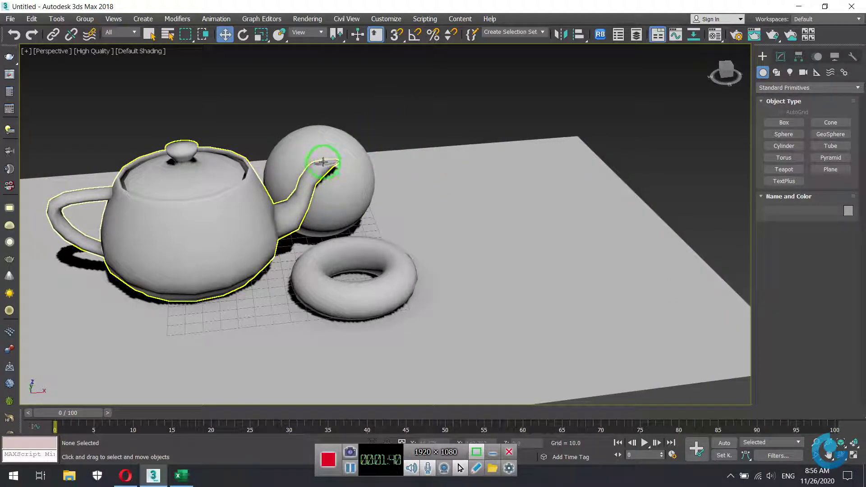
{"action": "scroll", "coordinate": [329, 164], "scroll_direction": "up", "scroll_amount": 3}
{"action": "scroll", "coordinate": [328, 168], "scroll_direction": "up", "scroll_amount": 3}
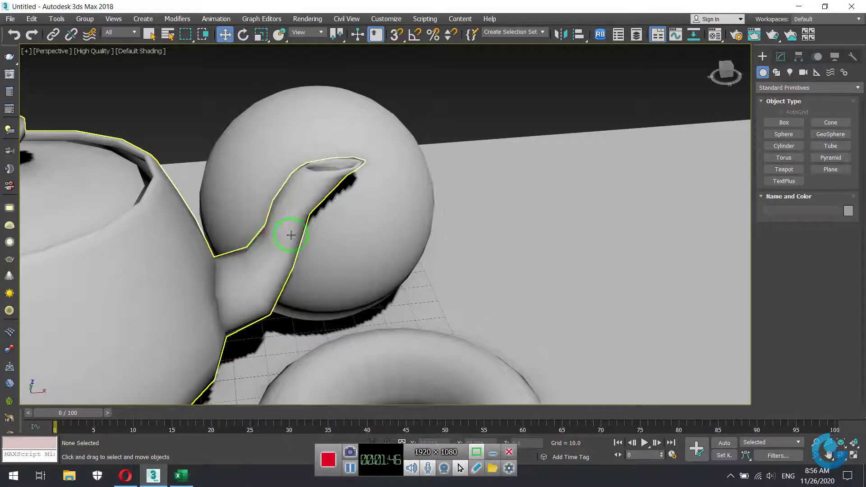
{"action": "middle_click_drag", "start_coordinate": [441, 260], "coordinate": [460, 101]}
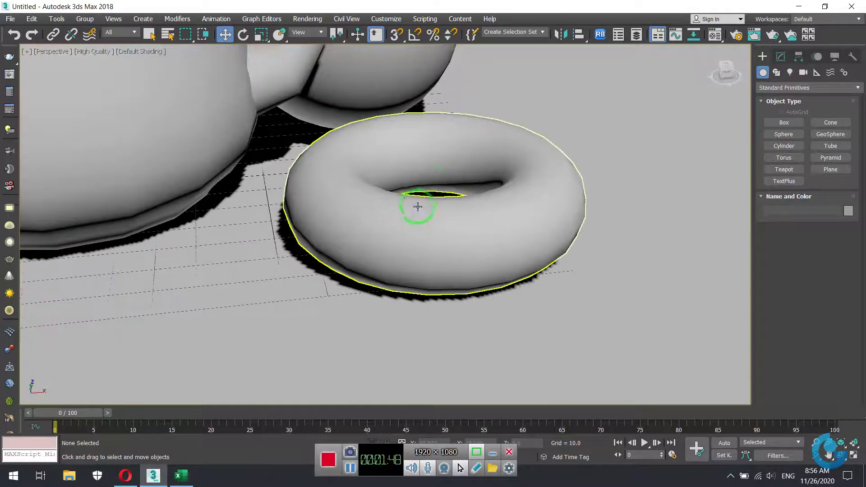
{"action": "scroll", "coordinate": [443, 235], "scroll_direction": "down", "scroll_amount": 5}
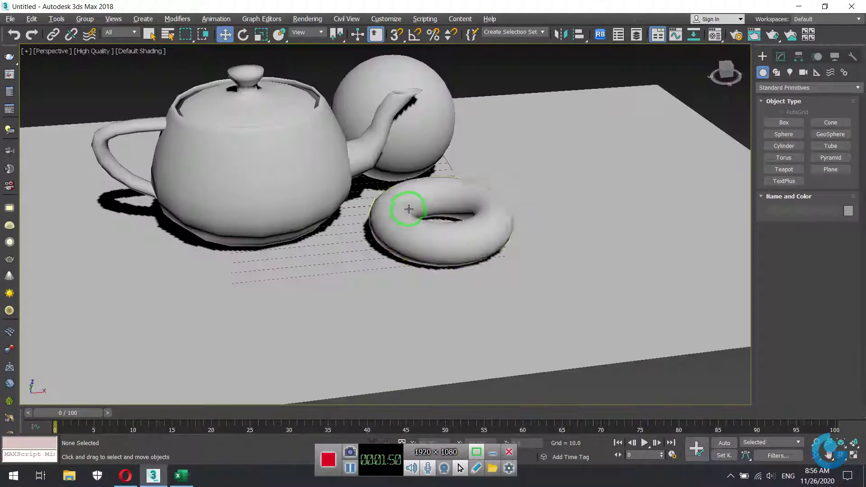
{"action": "middle_click_drag", "start_coordinate": [399, 179], "coordinate": [373, 194]}
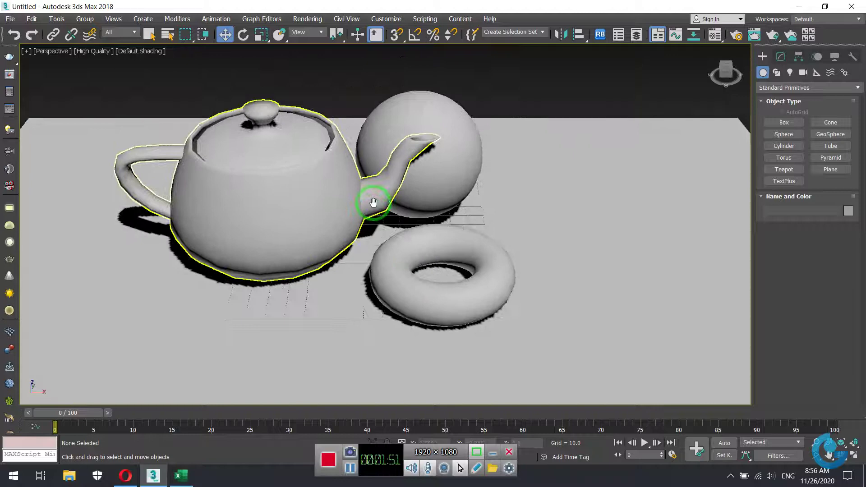
{"action": "left_click", "coordinate": [449, 127]}
{"action": "left_click", "coordinate": [488, 254]}
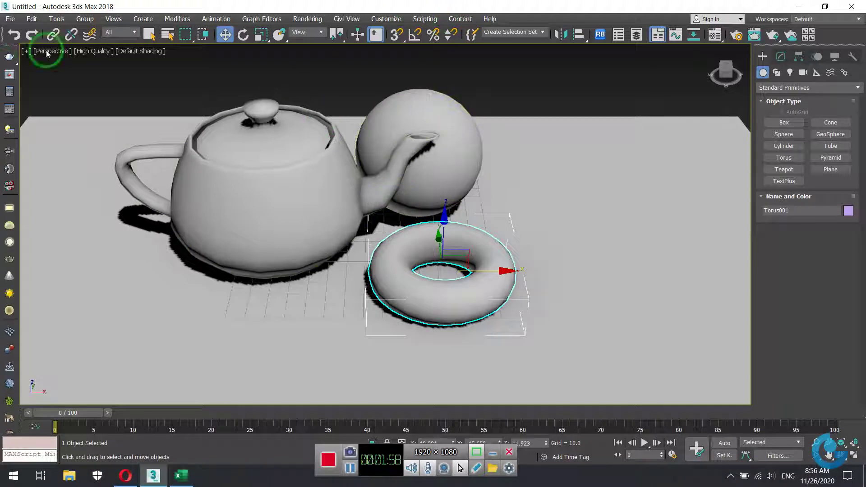
Step: Open scene game_UV3.max from Desktop > SEM3 > BaiTap > Game without saving the teapot scene
{"action": "left_click", "coordinate": [10, 19]}
{"action": "left_click", "coordinate": [31, 63]}
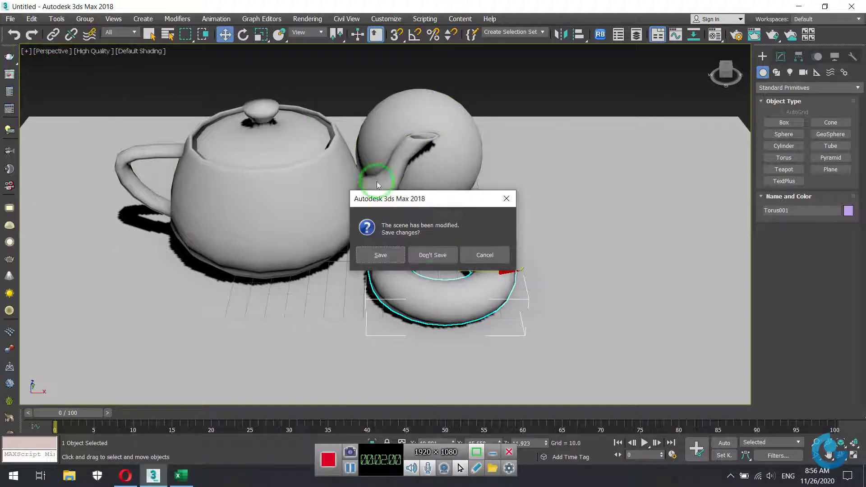
{"action": "left_click", "coordinate": [432, 255]}
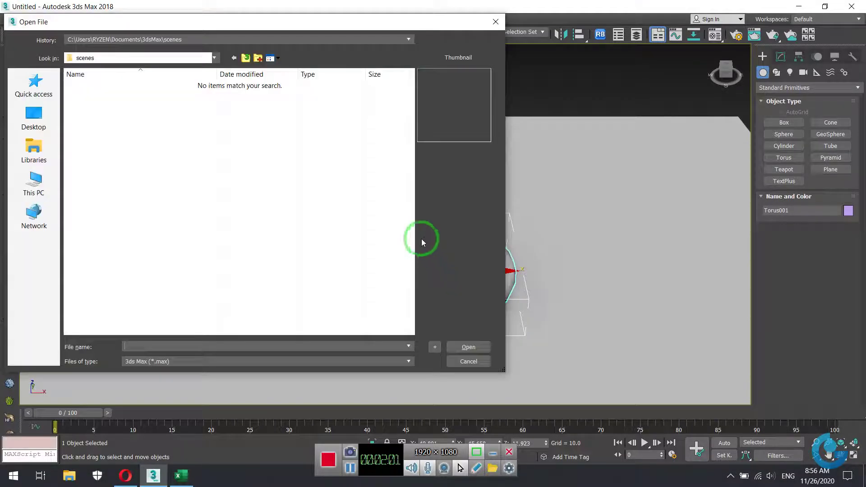
{"action": "left_click", "coordinate": [33, 118]}
{"action": "double_click", "coordinate": [217, 180]}
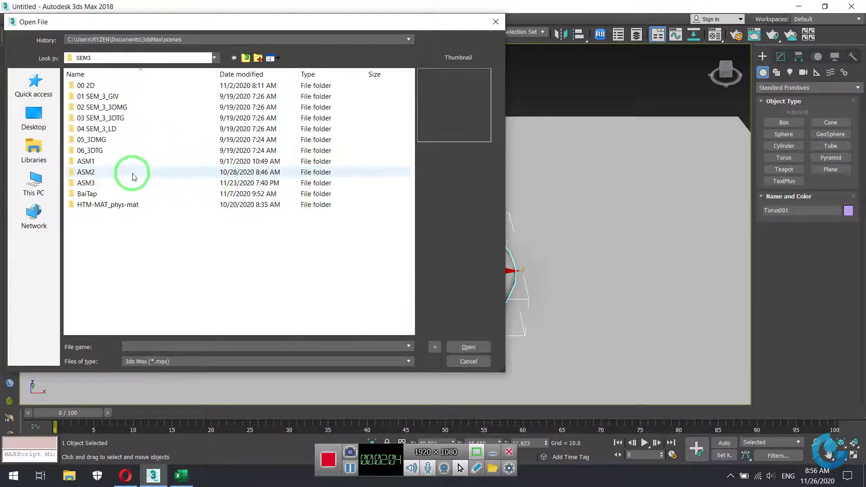
{"action": "left_click", "coordinate": [88, 194]}
{"action": "double_click", "coordinate": [89, 195]}
{"action": "double_click", "coordinate": [88, 96]}
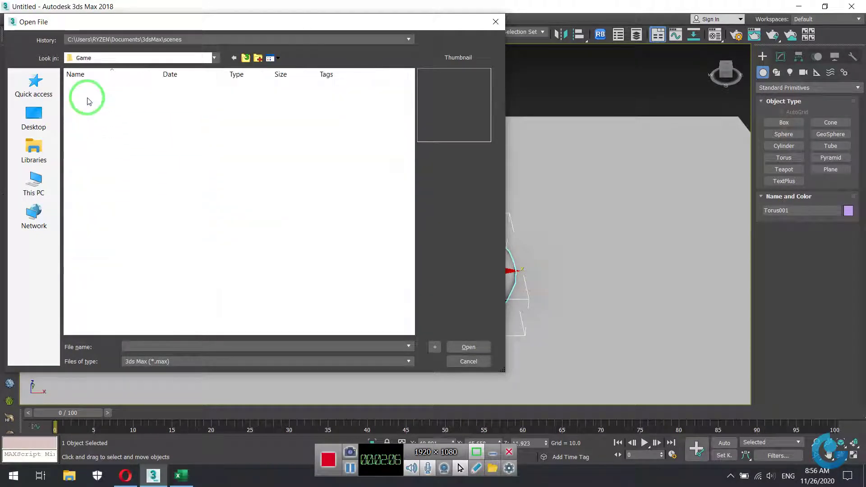
{"action": "left_click", "coordinate": [105, 259]}
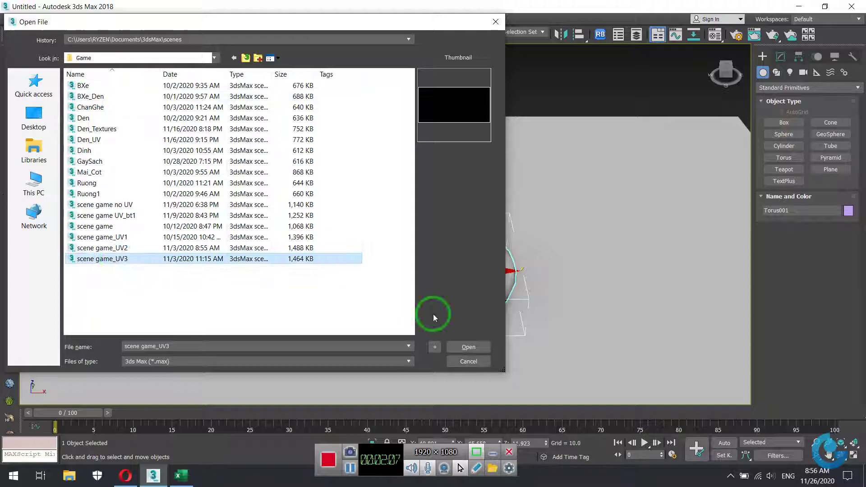
{"action": "left_click", "coordinate": [461, 346]}
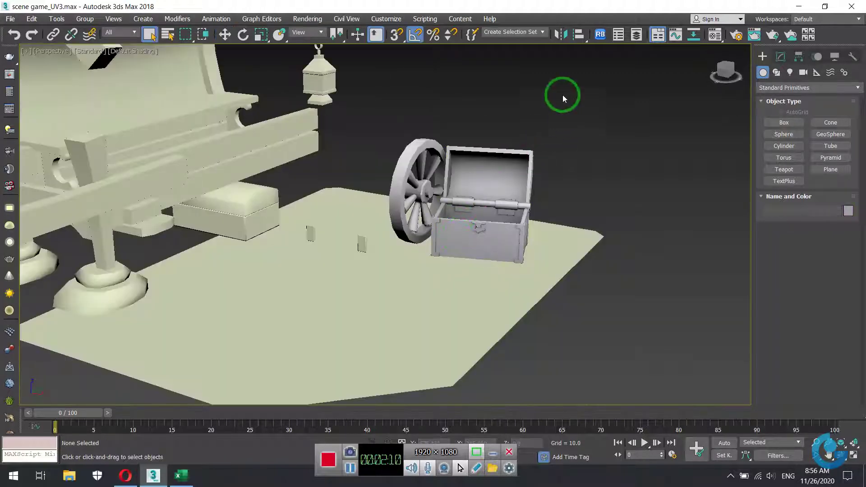
Step: Zoom and orbit the Perspective view to frame the open treasure chest beside the wagon wheel
{"action": "left_click_drag", "start_coordinate": [398, 104], "coordinate": [575, 190]}
{"action": "scroll", "coordinate": [549, 205], "scroll_direction": "up", "scroll_amount": 4}
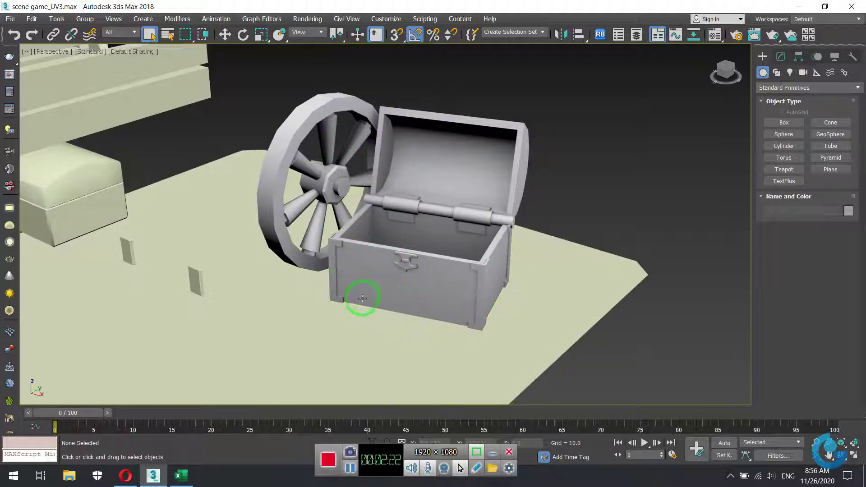
{"action": "middle_click_drag", "start_coordinate": [363, 299], "coordinate": [350, 304], "text": "alt"}
{"action": "scroll", "coordinate": [356, 280], "scroll_direction": "up", "scroll_amount": 2}
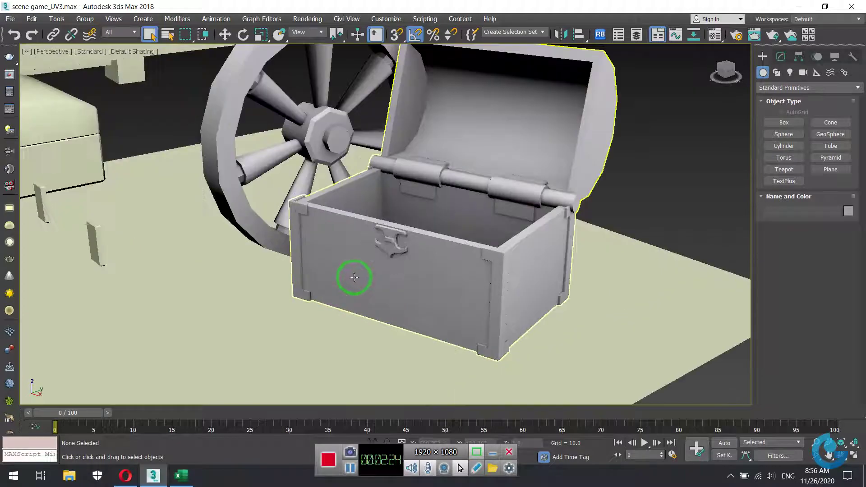
{"action": "mouse_move", "coordinate": [536, 295]}
{"action": "middle_mouse_down", "text": "alt"}
{"action": "mouse_move", "coordinate": [544, 300]}
{"action": "mouse_move", "coordinate": [365, 272]}
{"action": "middle_mouse_up", "text": "alt"}
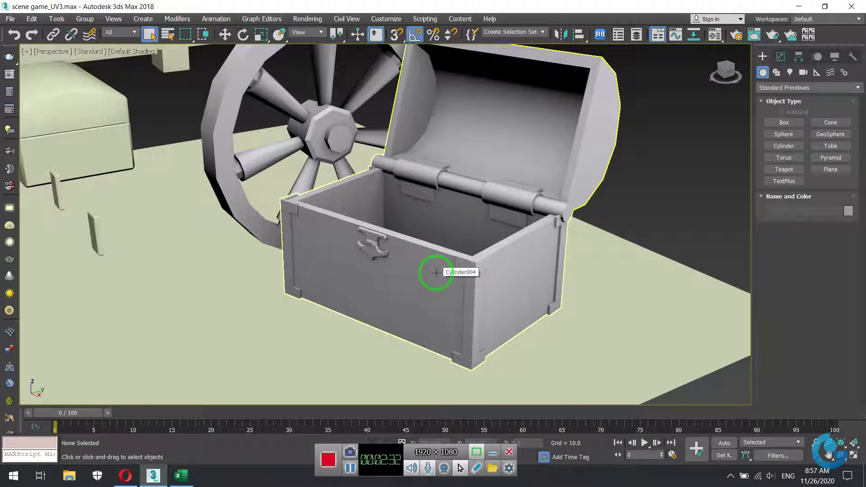
{"action": "left_click", "coordinate": [656, 167]}
{"action": "left_click", "coordinate": [441, 167]}
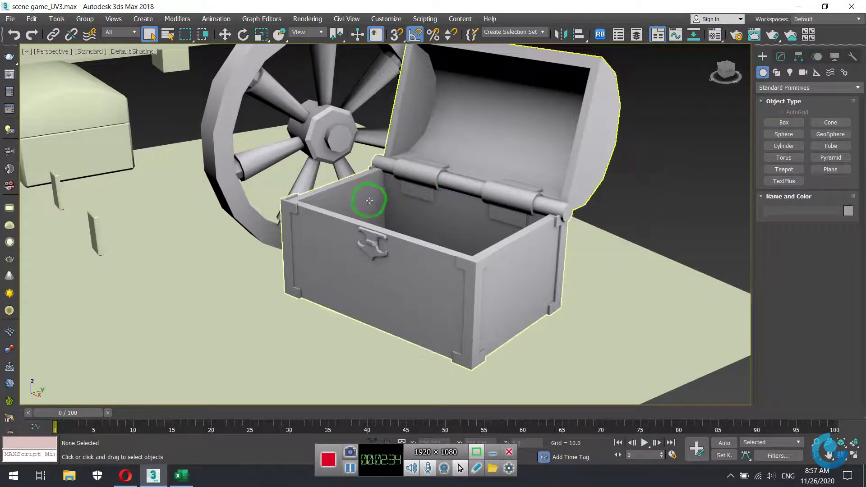
{"action": "left_click", "coordinate": [41, 36]}
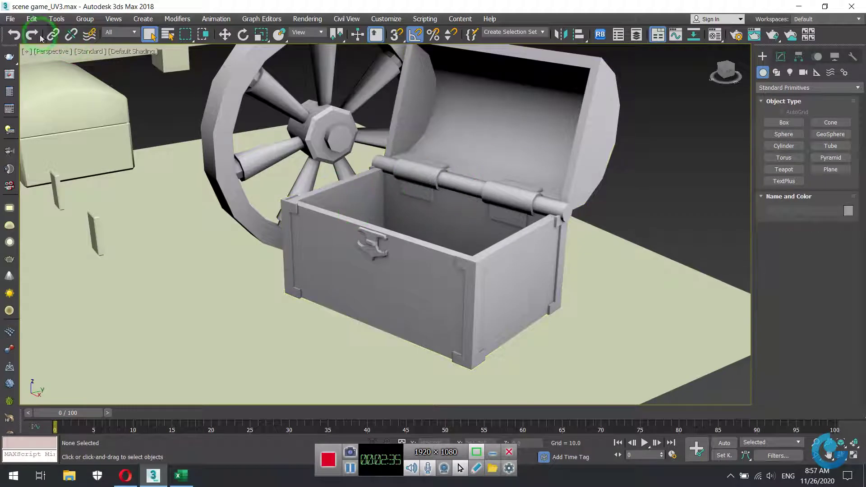
{"action": "left_click", "coordinate": [12, 21]}
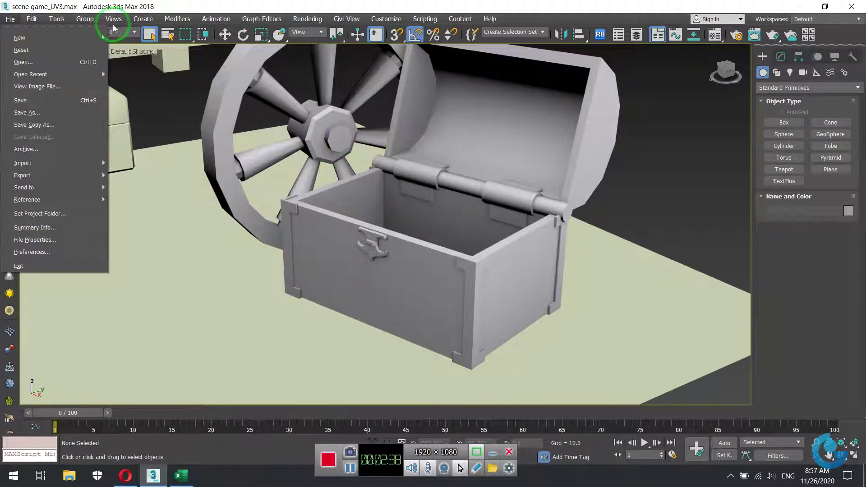
{"action": "left_click", "coordinate": [158, 77]}
{"action": "left_click", "coordinate": [93, 51]}
{"action": "left_click", "coordinate": [121, 61]}
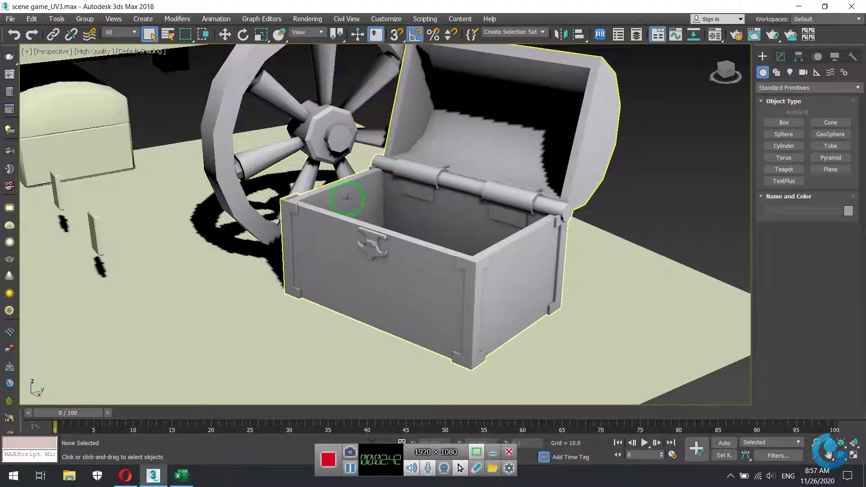
{"action": "left_click", "coordinate": [95, 51]}
{"action": "left_click", "coordinate": [118, 71]}
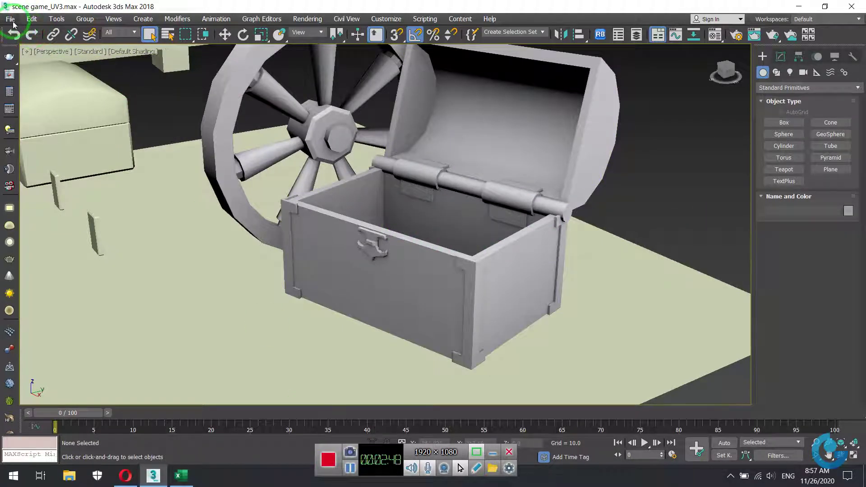
Step: Open the Slate Material Editor and delete the baked_Material node
{"action": "scroll", "coordinate": [474, 260], "scroll_direction": "down", "scroll_amount": 2}
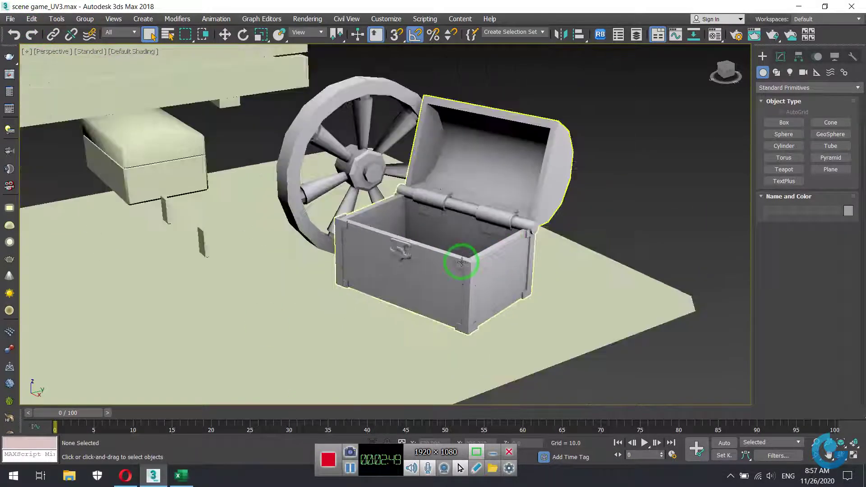
{"action": "left_click", "coordinate": [717, 37]}
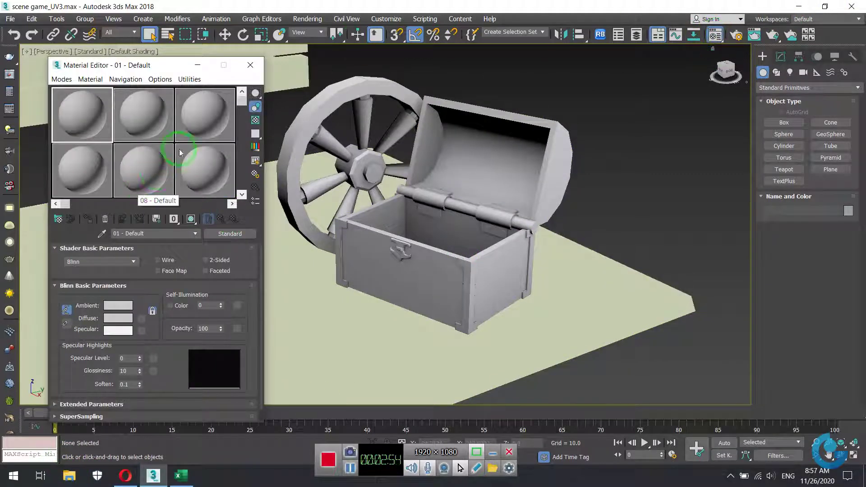
{"action": "left_click", "coordinate": [61, 80]}
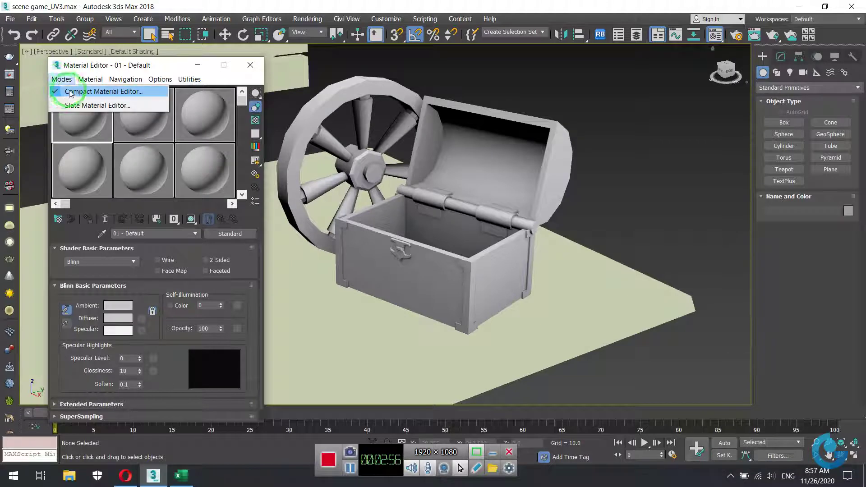
{"action": "left_click", "coordinate": [72, 102]}
{"action": "scroll", "coordinate": [390, 295], "scroll_direction": "up", "scroll_amount": 2}
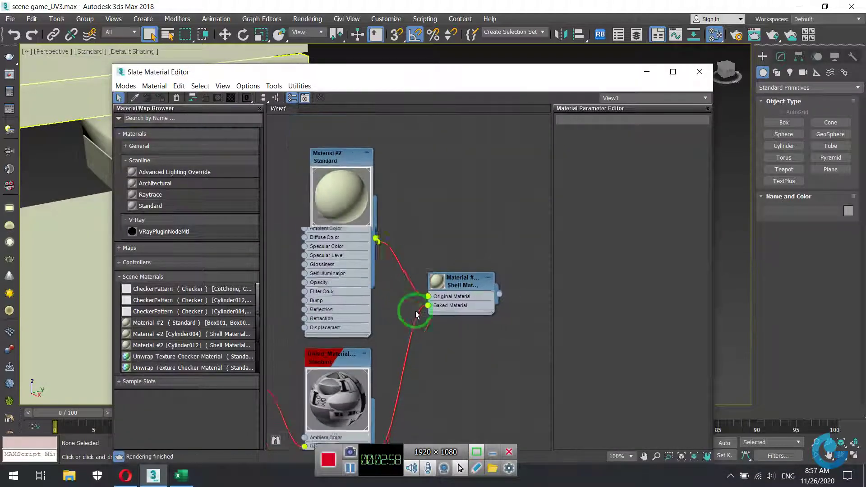
{"action": "scroll", "coordinate": [452, 302], "scroll_direction": "down", "scroll_amount": 4}
{"action": "left_click", "coordinate": [368, 296]}
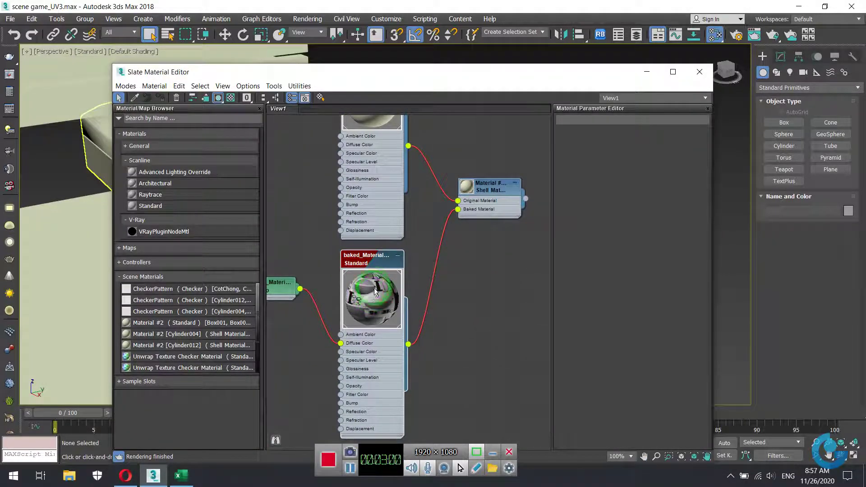
{"action": "key", "text": "Delete"}
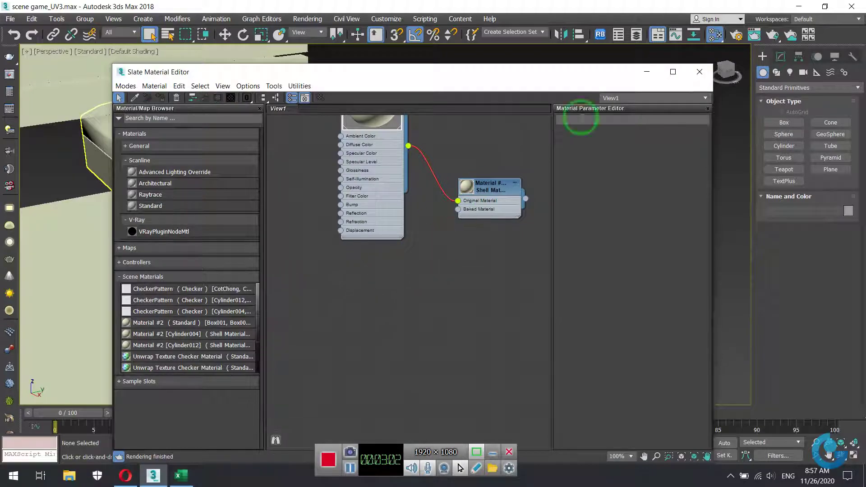
Step: Reposition the editor window and select the wagon wheel in the viewport
{"action": "mouse_move", "coordinate": [611, 72]}
{"action": "left_mouse_down"}
{"action": "mouse_move", "coordinate": [515, 166]}
{"action": "mouse_move", "coordinate": [549, 351]}
{"action": "left_mouse_up"}
{"action": "left_click", "coordinate": [483, 244]}
{"action": "mouse_move", "coordinate": [501, 263]}
{"action": "middle_mouse_down", "text": "alt"}
{"action": "mouse_move", "coordinate": [593, 330]}
{"action": "mouse_move", "coordinate": [516, 306]}
{"action": "mouse_move", "coordinate": [507, 282]}
{"action": "mouse_move", "coordinate": [512, 236]}
{"action": "mouse_move", "coordinate": [555, 179]}
{"action": "middle_mouse_up", "text": "alt"}
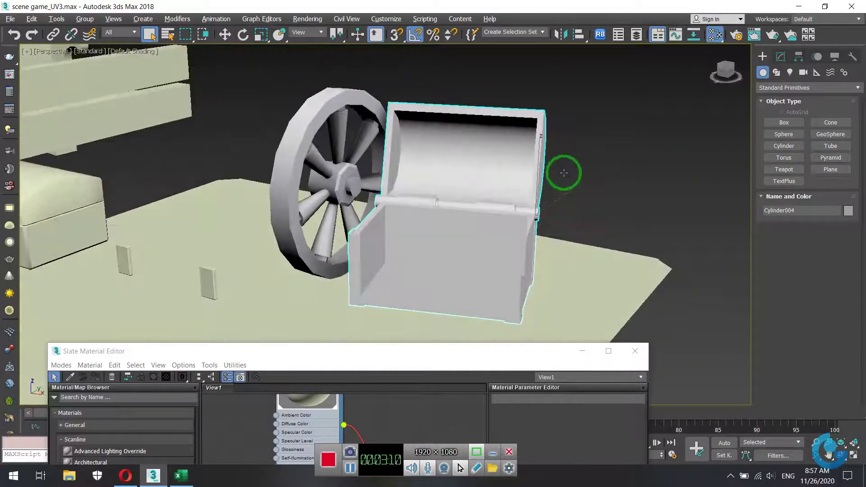
{"action": "scroll", "coordinate": [524, 226], "scroll_direction": "down", "scroll_amount": 5}
{"action": "middle_click_drag", "start_coordinate": [486, 307], "coordinate": [483, 251]}
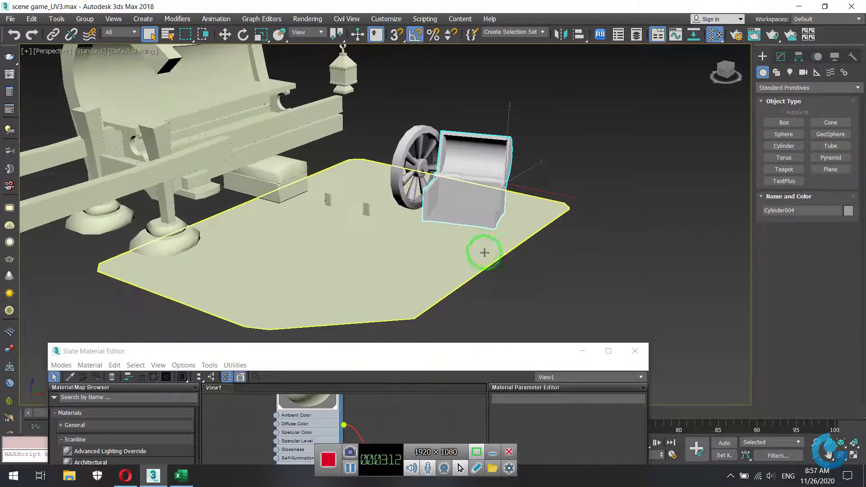
{"action": "mouse_move", "coordinate": [491, 357]}
{"action": "left_mouse_down"}
{"action": "mouse_move", "coordinate": [556, 179]}
{"action": "mouse_move", "coordinate": [562, 183]}
{"action": "mouse_move", "coordinate": [449, 272]}
{"action": "left_mouse_up"}
{"action": "scroll", "coordinate": [393, 339], "scroll_direction": "down", "scroll_amount": 2}
{"action": "scroll", "coordinate": [402, 290], "scroll_direction": "down", "scroll_amount": 2}
{"action": "scroll", "coordinate": [402, 290], "scroll_direction": "down", "scroll_amount": 2}
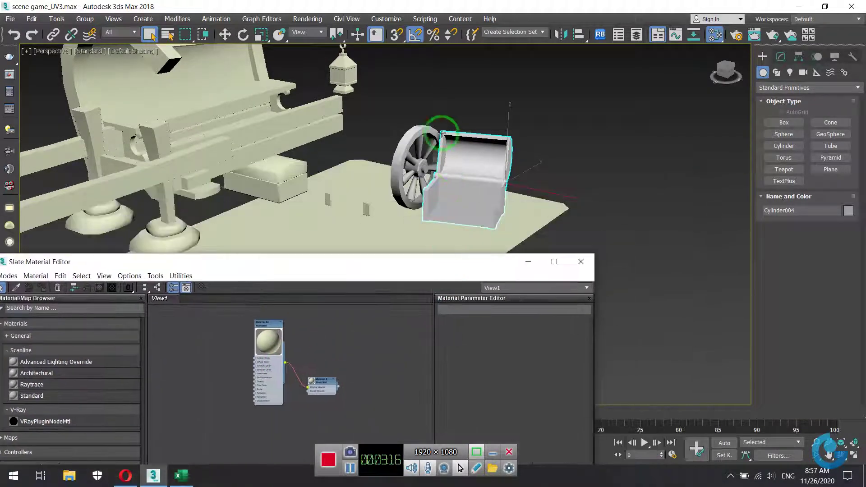
{"action": "left_click", "coordinate": [419, 131]}
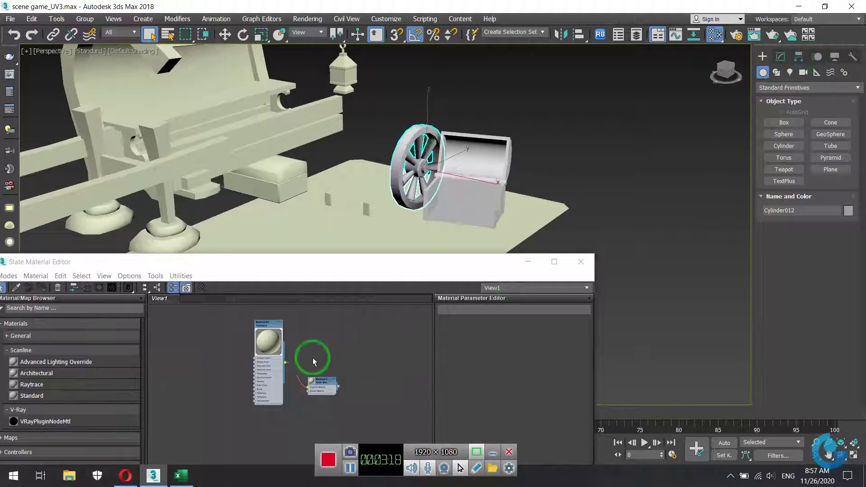
{"action": "left_click_drag", "start_coordinate": [306, 264], "coordinate": [462, 102]}
{"action": "left_click_drag", "start_coordinate": [389, 139], "coordinate": [404, 127]}
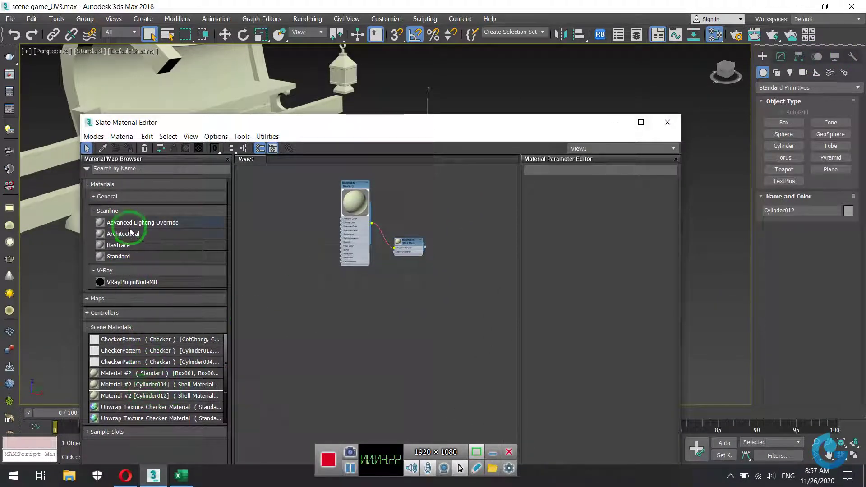
Step: Drag a Standard material node, Material #3, onto the View1 canvas
{"action": "left_click", "coordinate": [122, 260]}
{"action": "left_click_drag", "start_coordinate": [122, 261], "coordinate": [452, 328]}
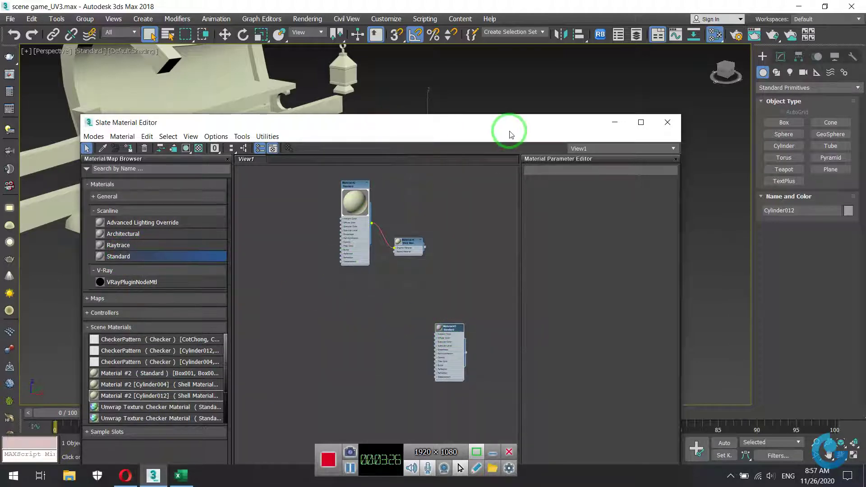
{"action": "scroll", "coordinate": [467, 351], "scroll_direction": "up", "scroll_amount": 3}
{"action": "scroll", "coordinate": [455, 340], "scroll_direction": "up", "scroll_amount": 3}
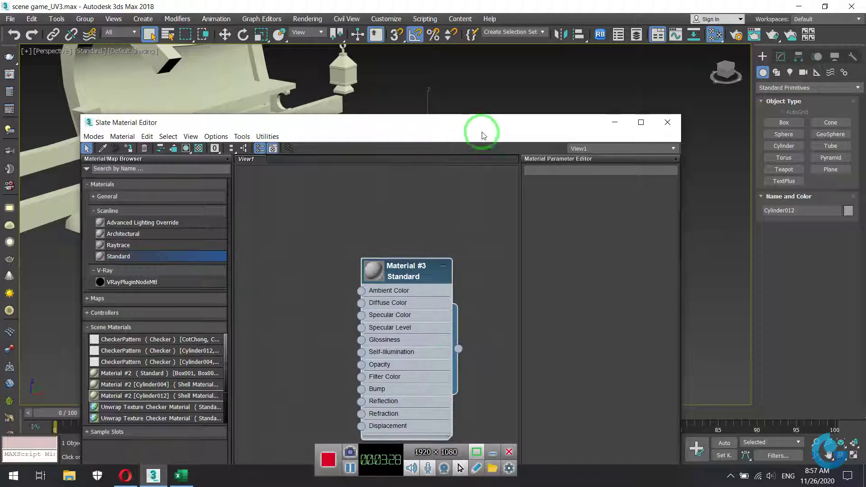
{"action": "left_click_drag", "start_coordinate": [483, 128], "coordinate": [156, 103]}
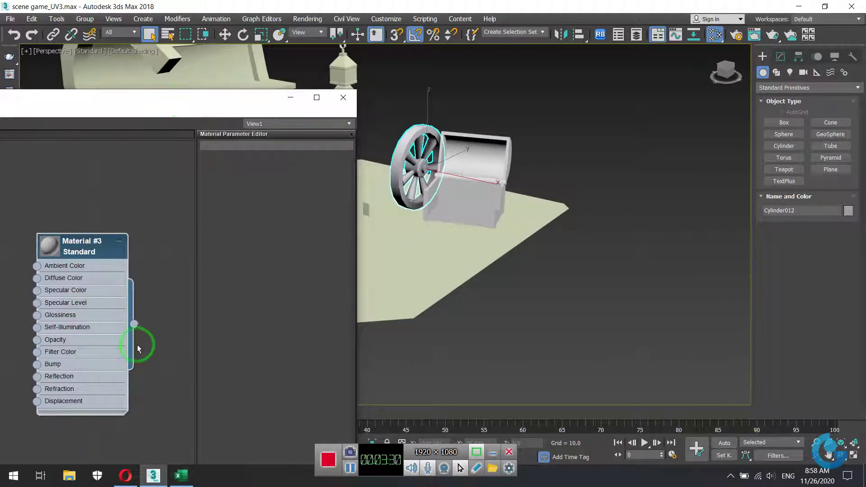
Step: Assign Material #3 to the wagon wheel and then to the treasure chest
{"action": "right_click", "coordinate": [93, 243]}
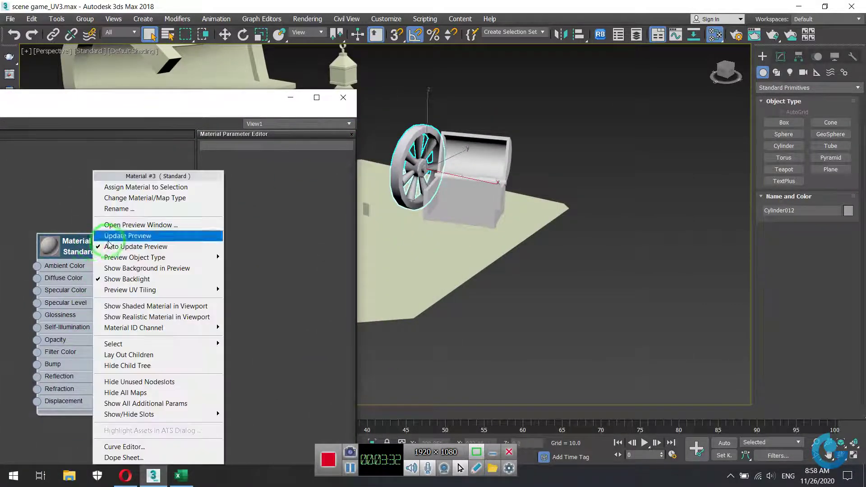
{"action": "double_click", "coordinate": [99, 253]}
{"action": "right_click", "coordinate": [100, 253]}
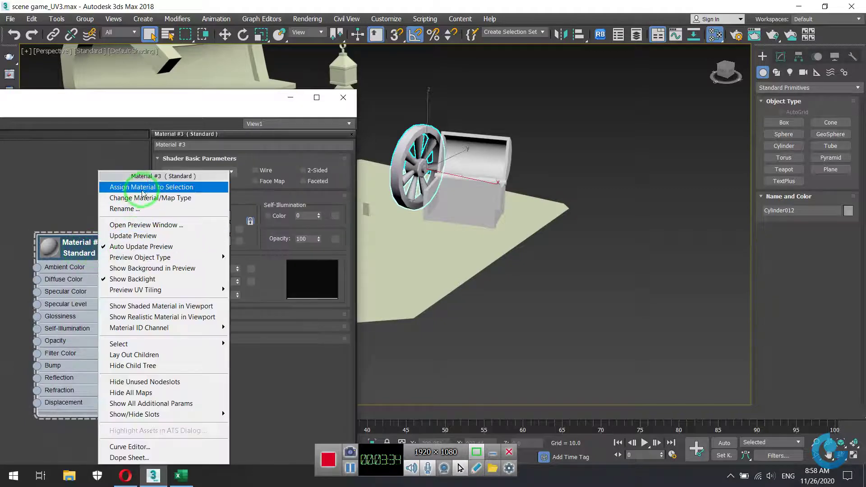
{"action": "left_click", "coordinate": [120, 186]}
{"action": "left_click", "coordinate": [469, 194]}
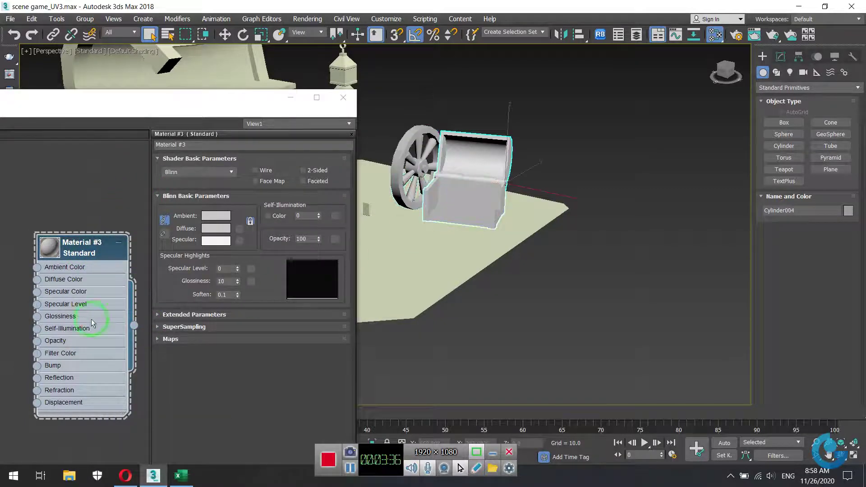
{"action": "right_click", "coordinate": [98, 251]}
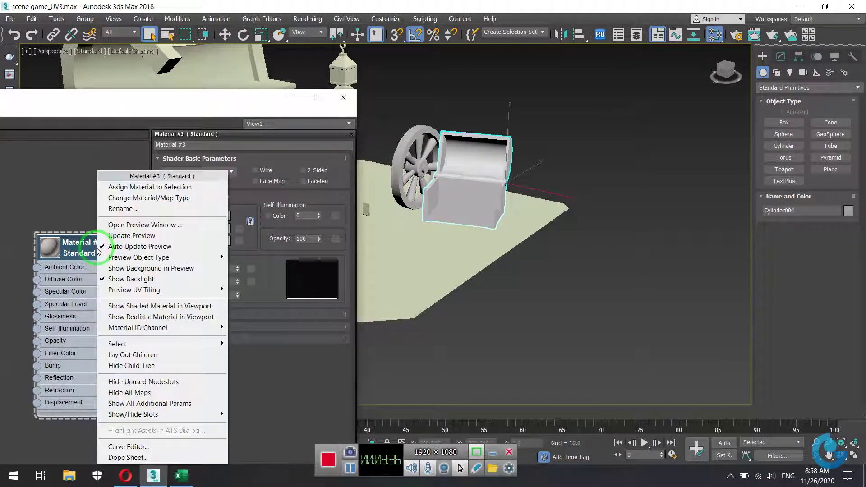
{"action": "left_click", "coordinate": [150, 187]}
{"action": "left_click", "coordinate": [633, 311]}
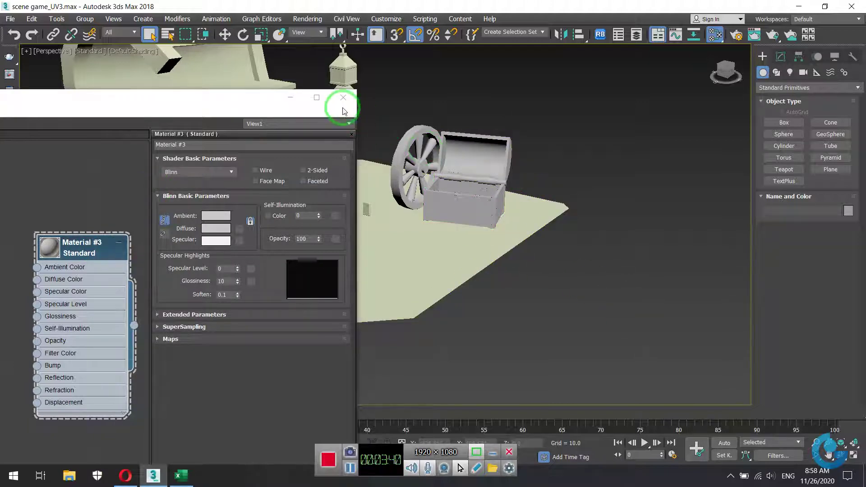
Step: Close the material editor and orbit higher to look into the chest
{"action": "left_click", "coordinate": [290, 97]}
{"action": "scroll", "coordinate": [445, 178], "scroll_direction": "up", "scroll_amount": 3}
{"action": "mouse_move", "coordinate": [484, 177]}
{"action": "middle_mouse_down", "text": "alt"}
{"action": "mouse_move", "coordinate": [546, 217]}
{"action": "mouse_move", "coordinate": [396, 150]}
{"action": "middle_mouse_up", "text": "alt"}
{"action": "mouse_move", "coordinate": [84, 57]}
{"action": "middle_mouse_down", "text": "alt"}
{"action": "mouse_move", "coordinate": [519, 251]}
{"action": "mouse_move", "coordinate": [459, 226]}
{"action": "middle_mouse_up", "text": "alt"}
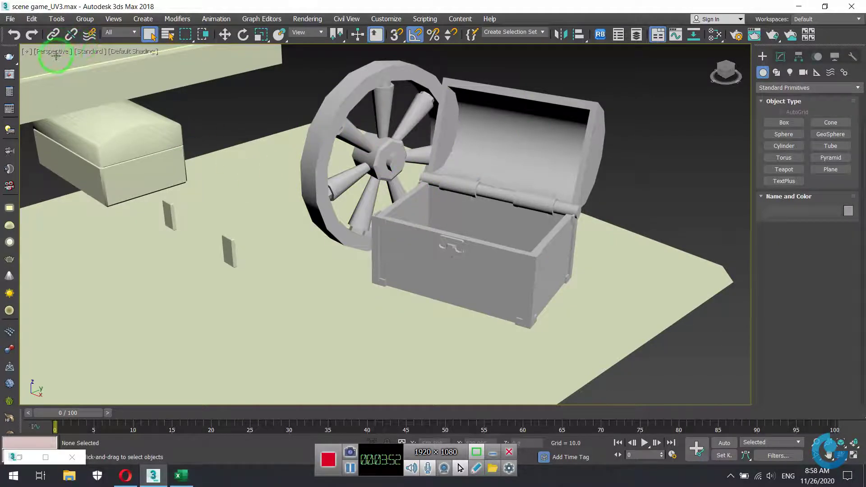
Step: Switch the Perspective viewport to High Quality shading and zoom in on the chest
{"action": "left_click", "coordinate": [88, 51]}
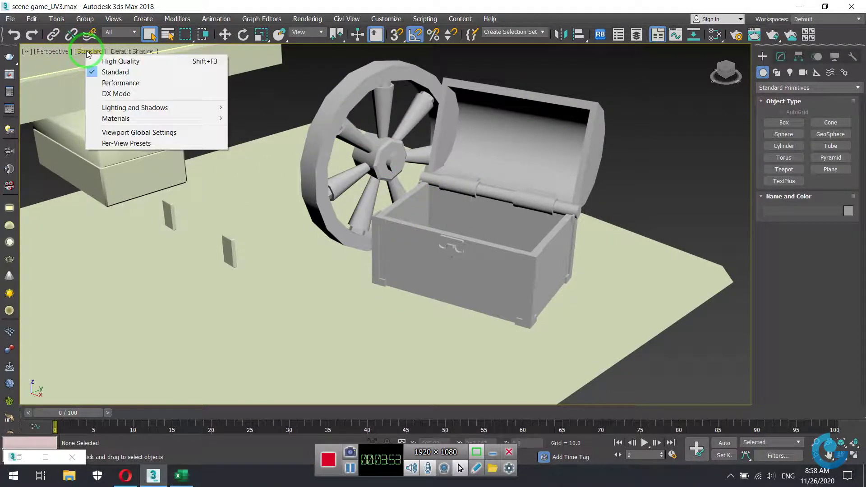
{"action": "left_click", "coordinate": [121, 62]}
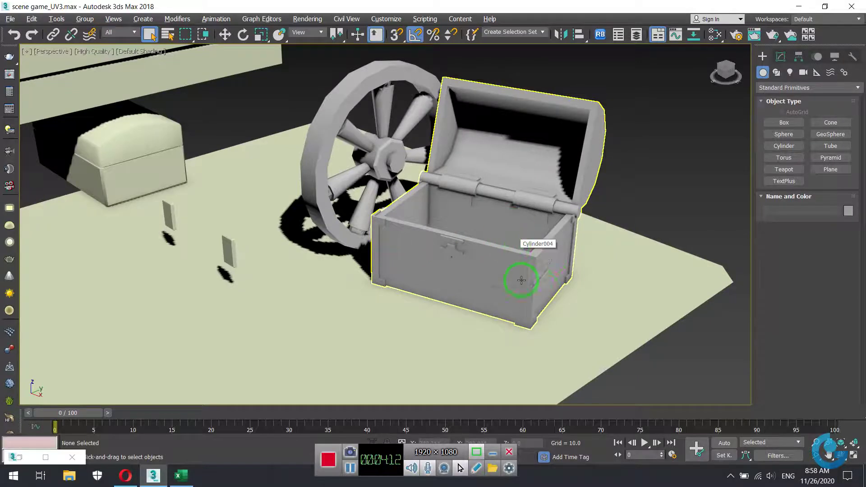
{"action": "scroll", "coordinate": [522, 280], "scroll_direction": "up", "scroll_amount": 1}
{"action": "scroll", "coordinate": [518, 305], "scroll_direction": "up", "scroll_amount": 1}
{"action": "scroll", "coordinate": [513, 300], "scroll_direction": "up", "scroll_amount": 2}
{"action": "scroll", "coordinate": [474, 257], "scroll_direction": "up", "scroll_amount": 1}
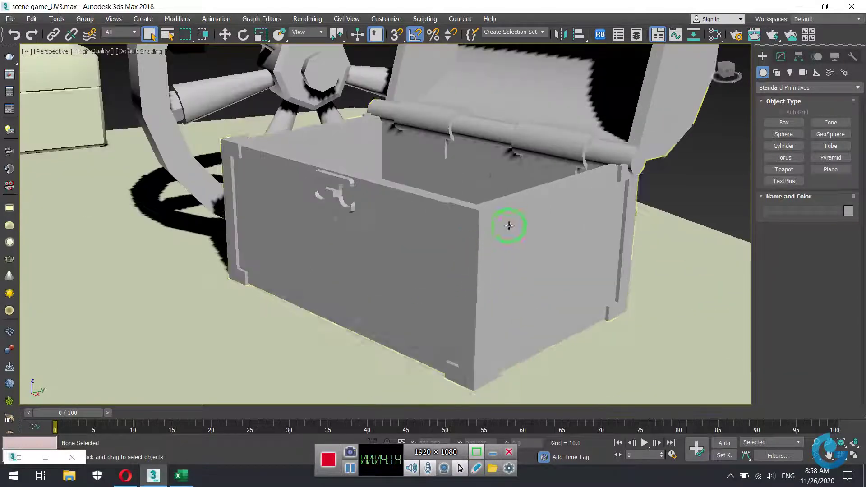
Step: Orbit around the chest to inspect its shadows, then select the floor plane Plane001
{"action": "mouse_move", "coordinate": [509, 225]}
{"action": "middle_mouse_down", "text": "alt"}
{"action": "mouse_move", "coordinate": [506, 238]}
{"action": "mouse_move", "coordinate": [509, 229]}
{"action": "mouse_move", "coordinate": [400, 234]}
{"action": "middle_mouse_up", "text": "alt"}
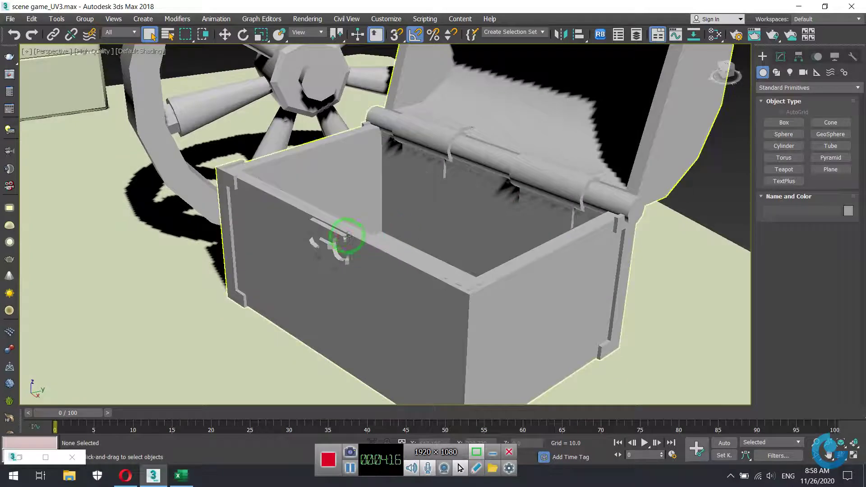
{"action": "middle_click_drag", "start_coordinate": [347, 236], "coordinate": [355, 250], "text": "alt"}
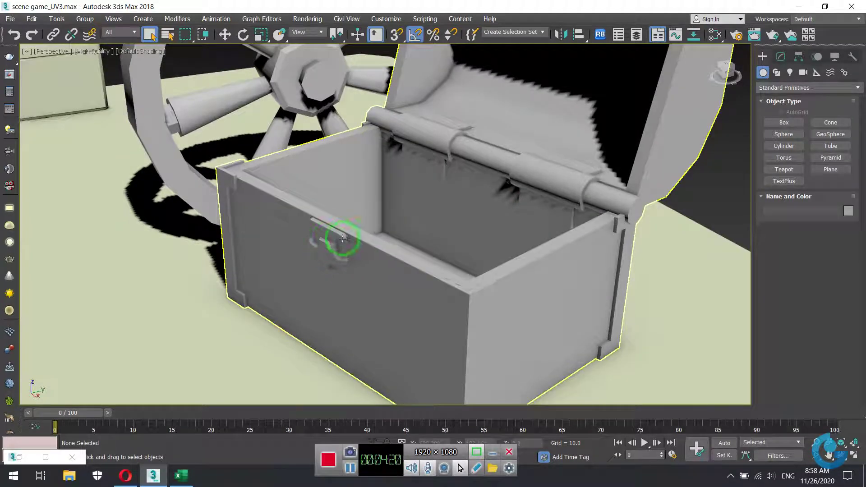
{"action": "scroll", "coordinate": [415, 288], "scroll_direction": "down", "scroll_amount": 5}
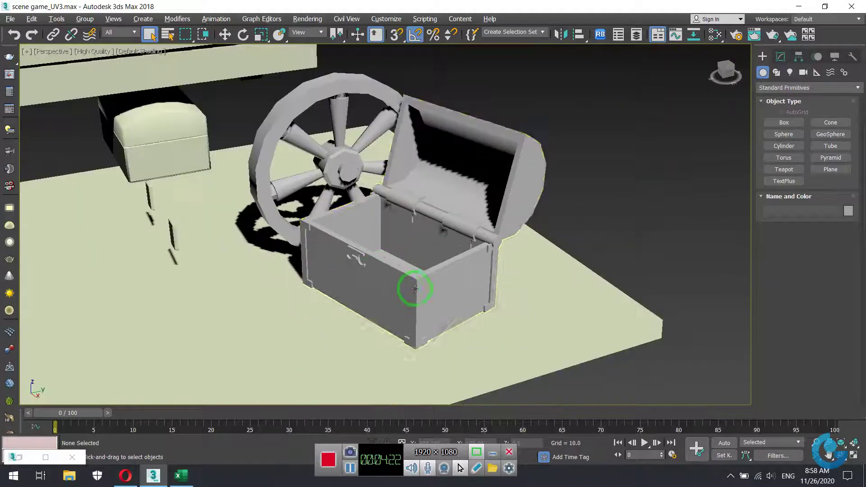
{"action": "middle_click_drag", "start_coordinate": [415, 289], "coordinate": [431, 293], "text": "alt"}
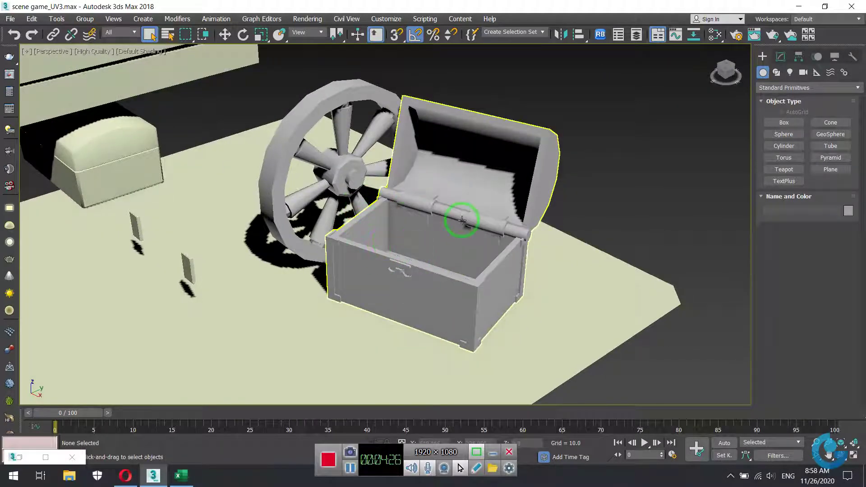
{"action": "left_click", "coordinate": [584, 267]}
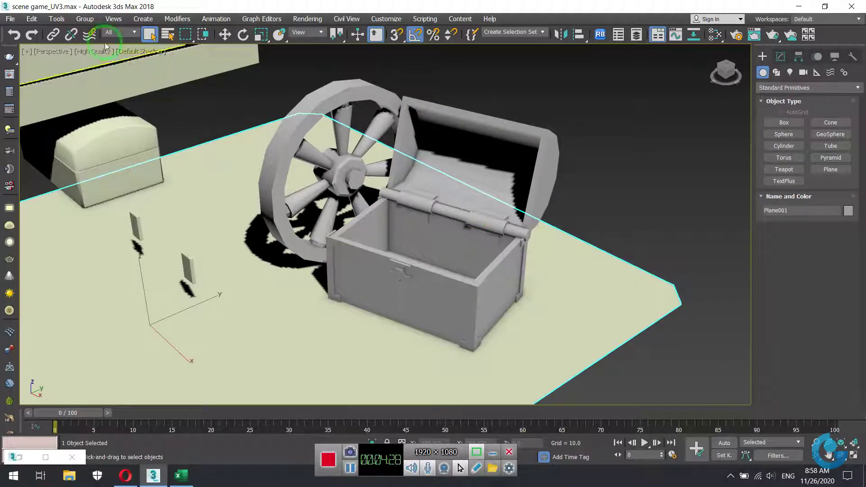
{"action": "left_click", "coordinate": [82, 51]}
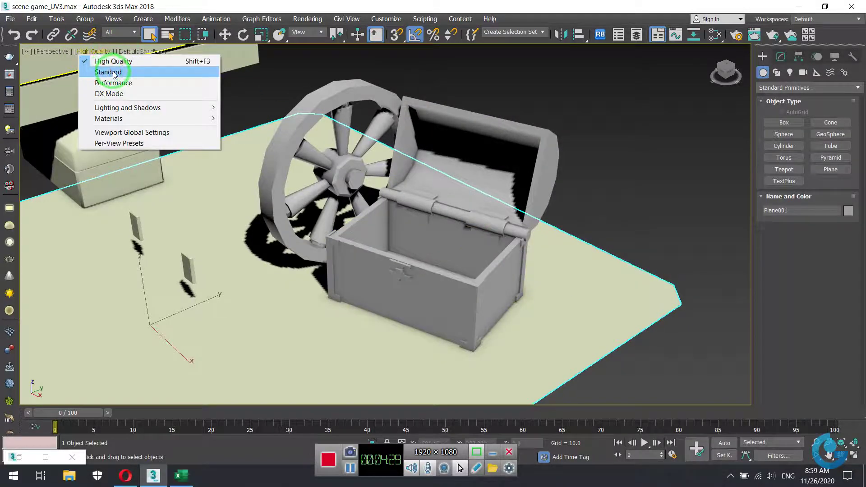
Step: Return to Standard shading and isolate the chest and wheel
{"action": "left_click", "coordinate": [114, 74]}
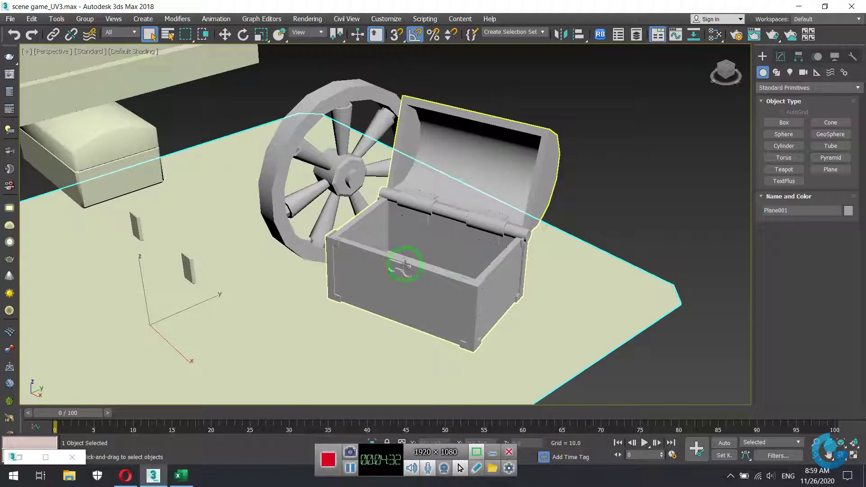
{"action": "left_click", "coordinate": [548, 146]}
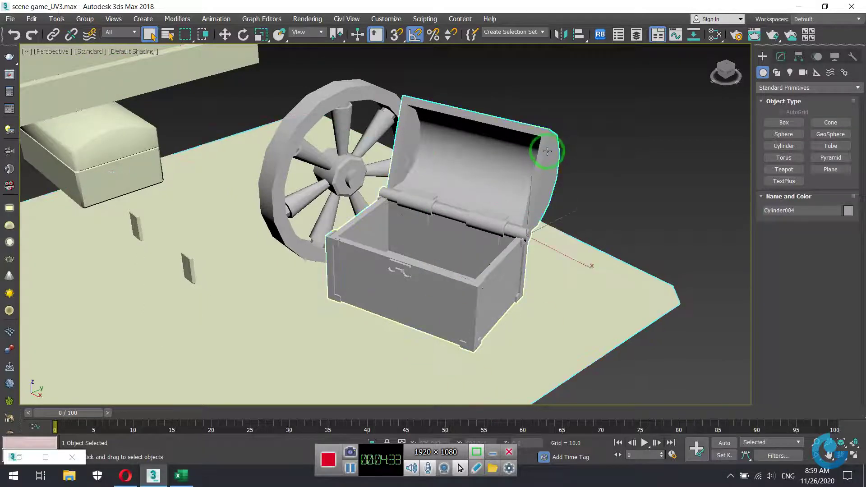
{"action": "left_click", "coordinate": [339, 100], "text": "ctrl"}
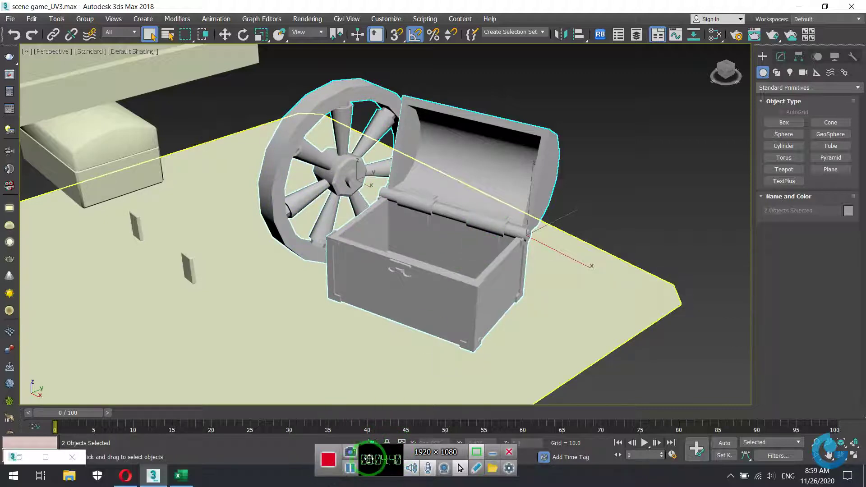
{"action": "left_click", "coordinate": [372, 443]}
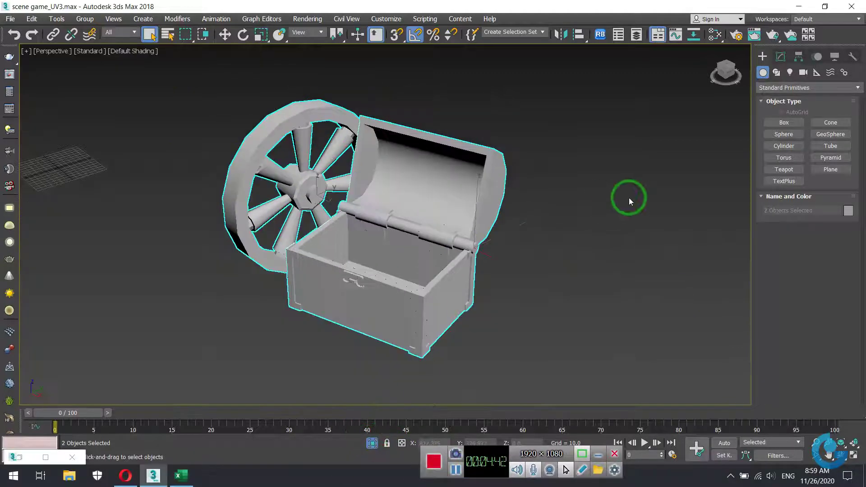
Step: Orbit around the isolated chest and switch the viewport back to High Quality shading
{"action": "middle_click_drag", "start_coordinate": [433, 189], "coordinate": [409, 202], "text": "alt"}
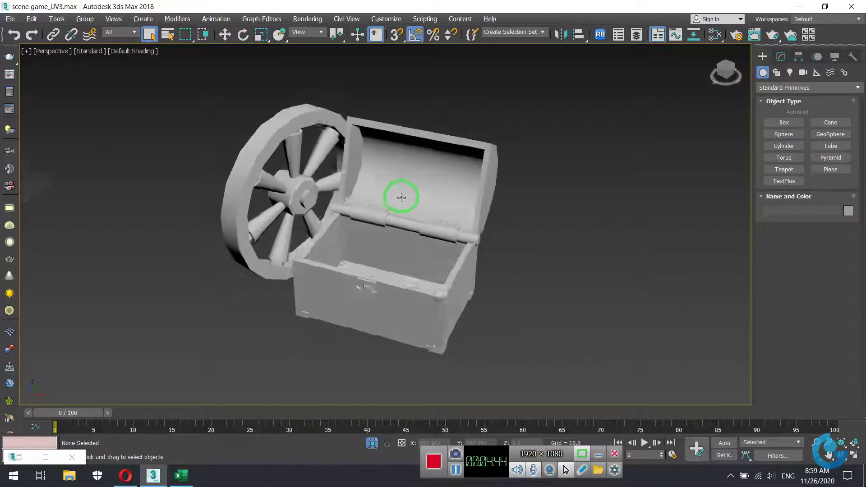
{"action": "middle_click_drag", "start_coordinate": [510, 157], "coordinate": [478, 145], "text": "alt"}
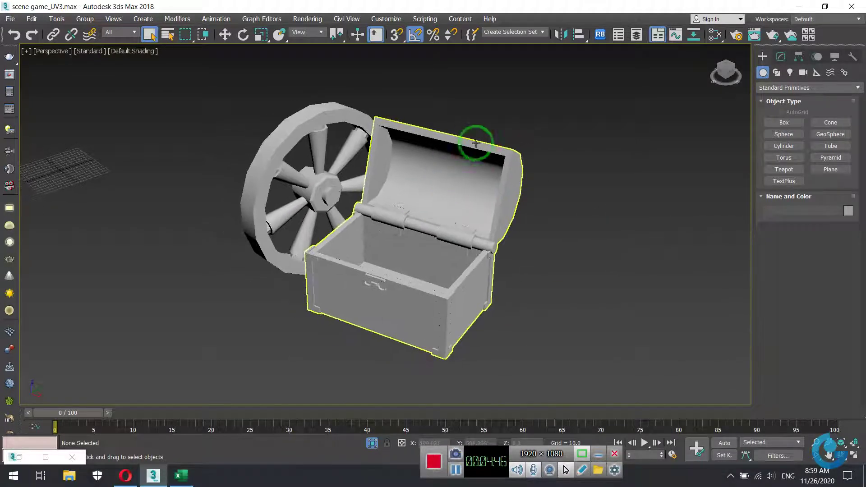
{"action": "left_click", "coordinate": [83, 52]}
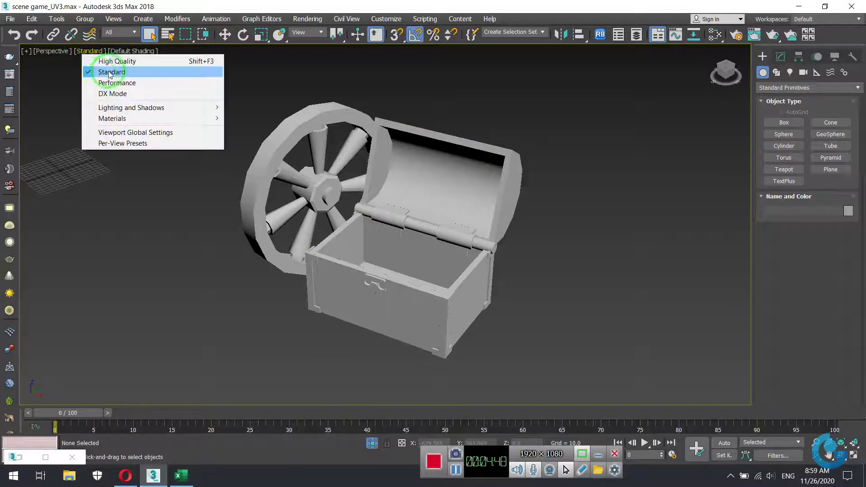
{"action": "left_click", "coordinate": [113, 62]}
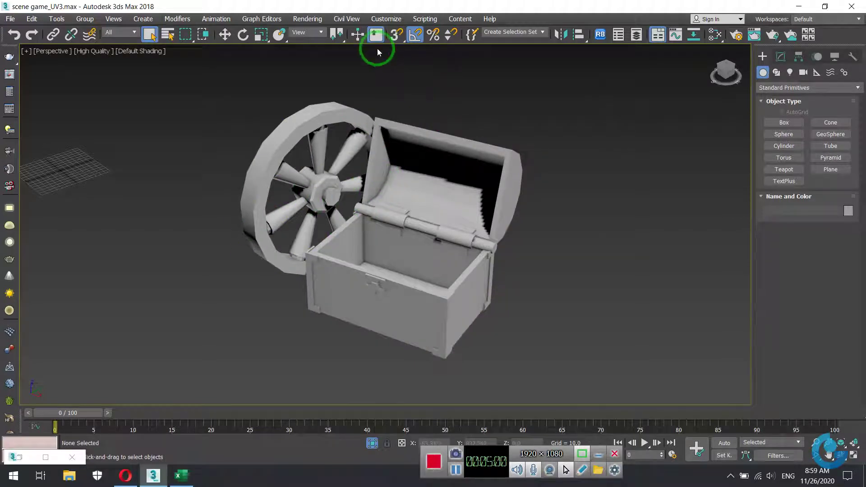
Step: Open Render To Texture from the Rendering menu for the isolated chest and wheel
{"action": "left_click", "coordinate": [306, 20]}
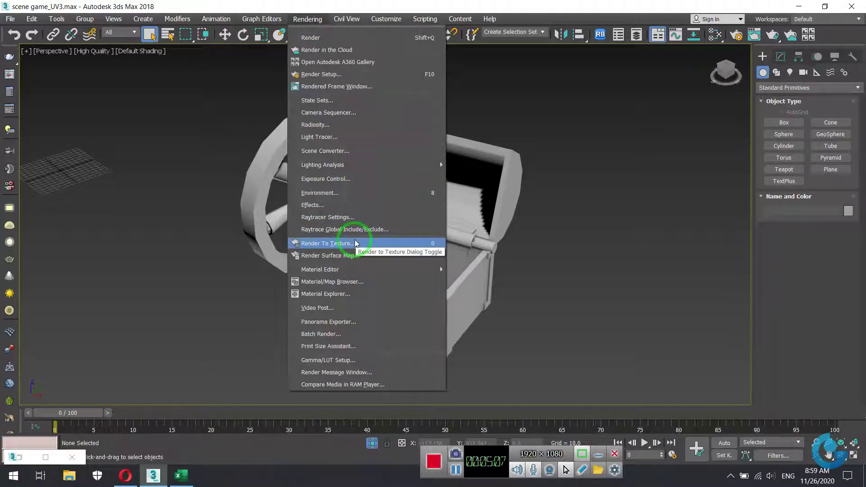
{"action": "left_click", "coordinate": [355, 244]}
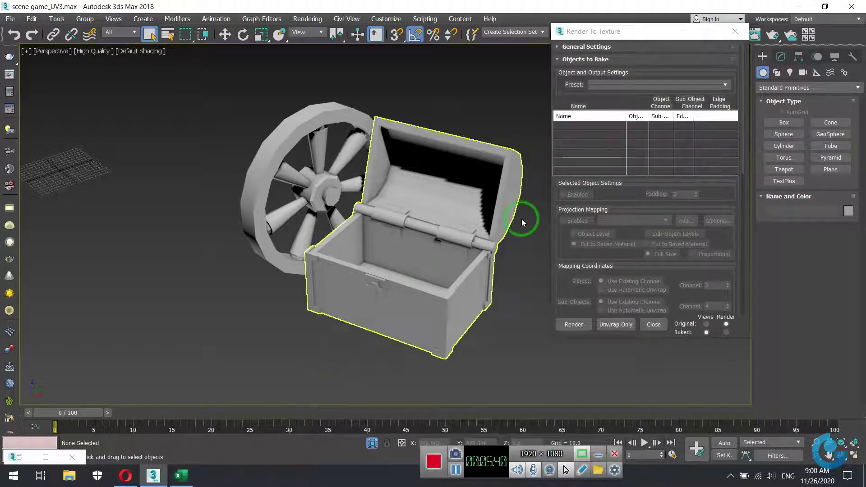
Step: Position and enlarge the Render To Texture window, and select the chest to load its bake settings
{"action": "left_click_drag", "start_coordinate": [632, 36], "coordinate": [634, 39]}
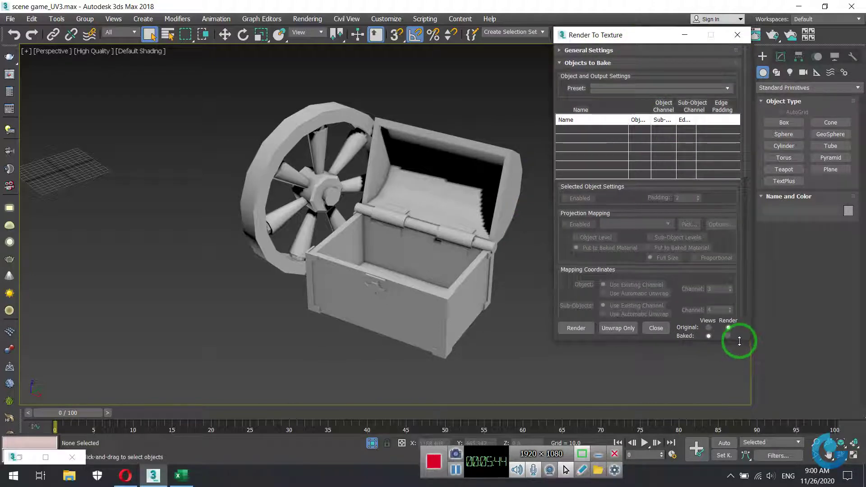
{"action": "left_click_drag", "start_coordinate": [740, 342], "coordinate": [740, 434]}
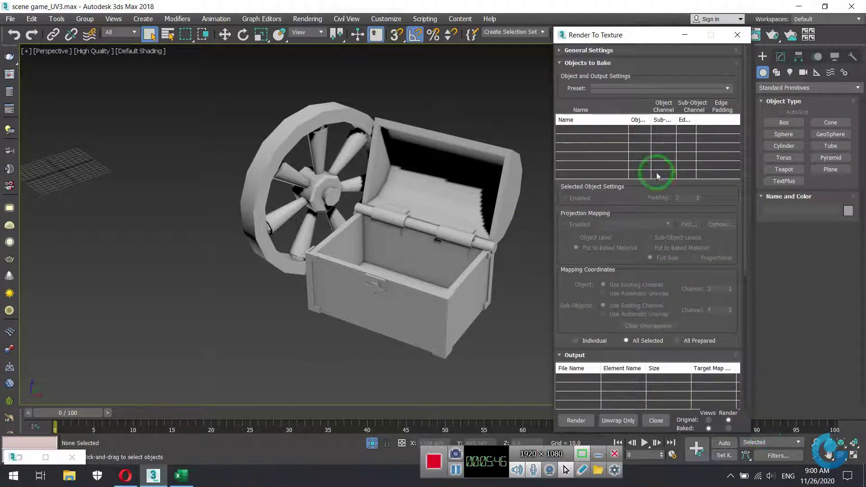
{"action": "left_click", "coordinate": [442, 204]}
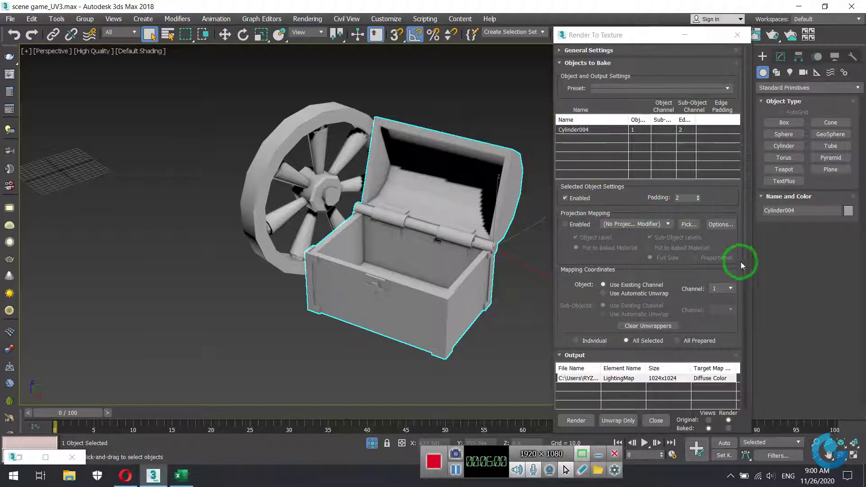
{"action": "left_click_drag", "start_coordinate": [733, 243], "coordinate": [736, 189]}
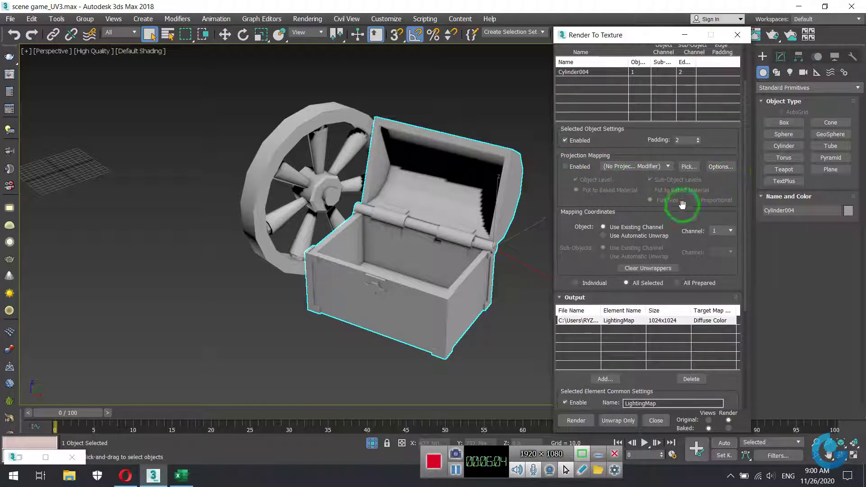
{"action": "left_click_drag", "start_coordinate": [725, 261], "coordinate": [718, 101]}
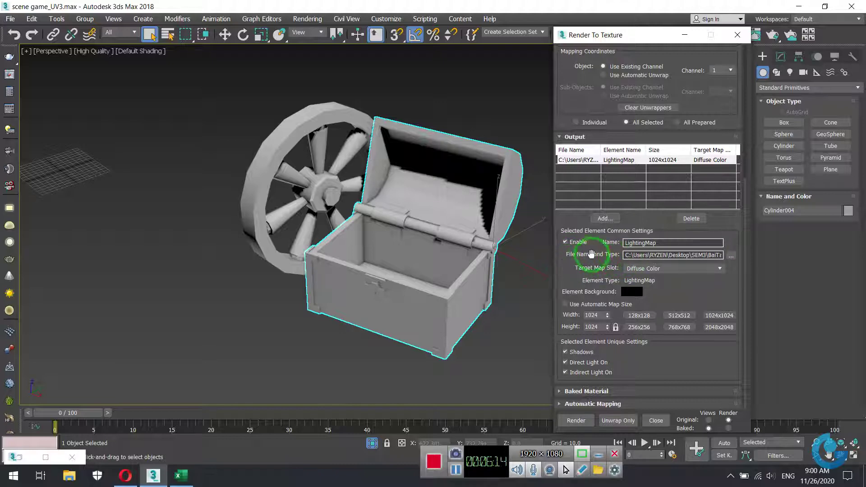
{"action": "left_click", "coordinate": [731, 256]}
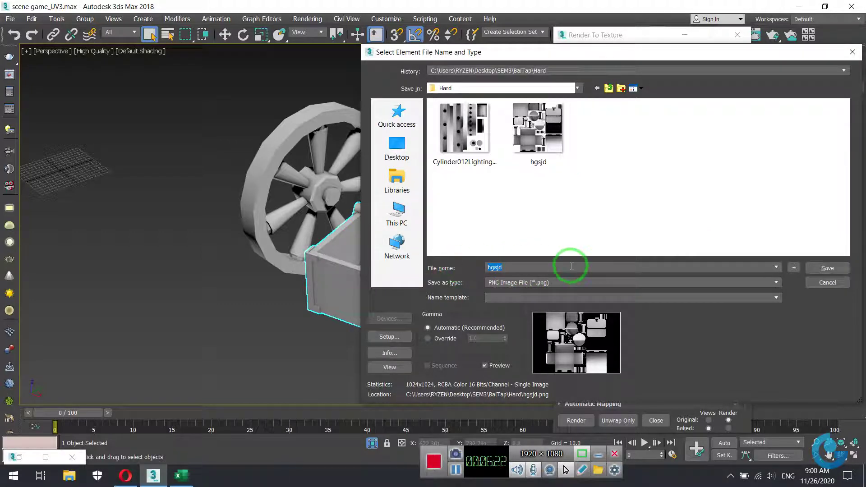
{"action": "key", "text": "Return"}
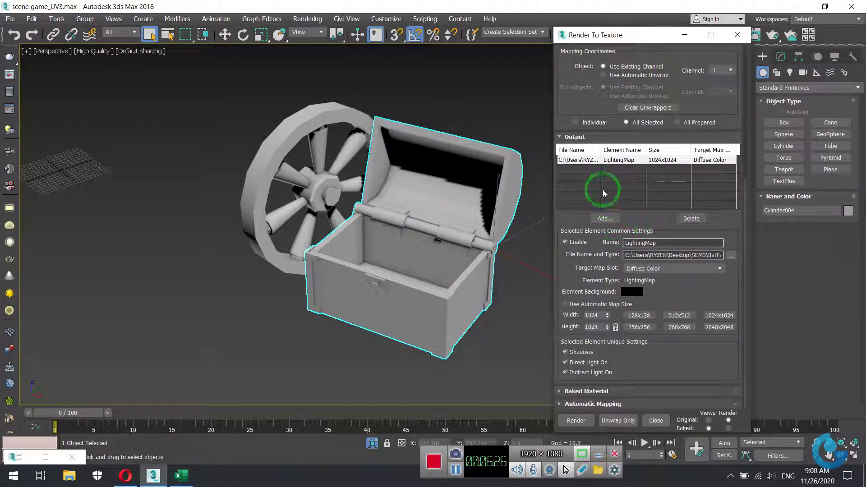
Step: Replace the old LightingMap output with a new LightingMap element targeting Diffuse Color
{"action": "left_click", "coordinate": [587, 161]}
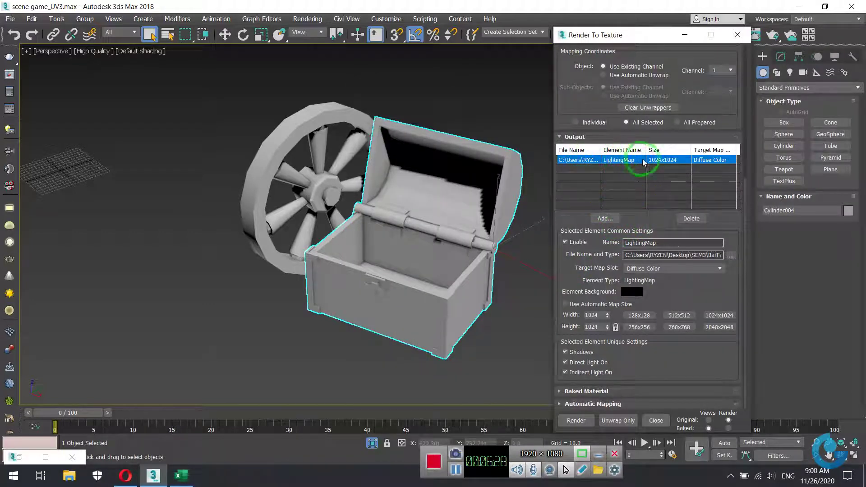
{"action": "left_click", "coordinate": [692, 219]}
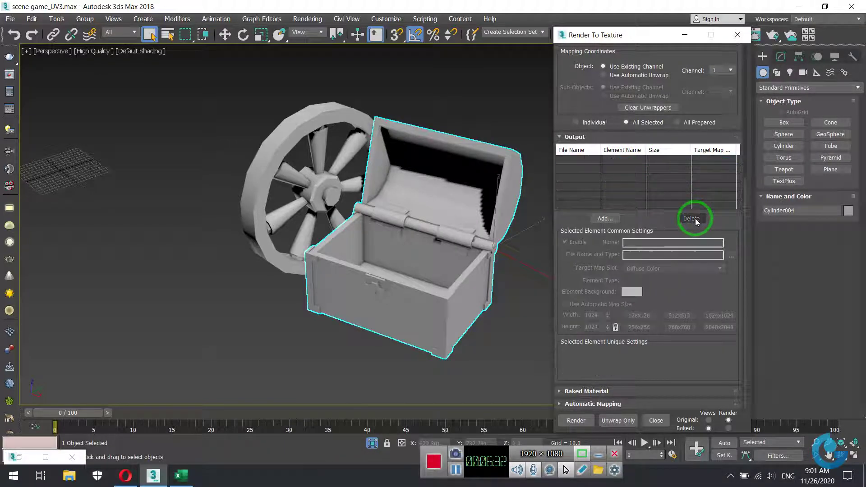
{"action": "left_click", "coordinate": [607, 219]}
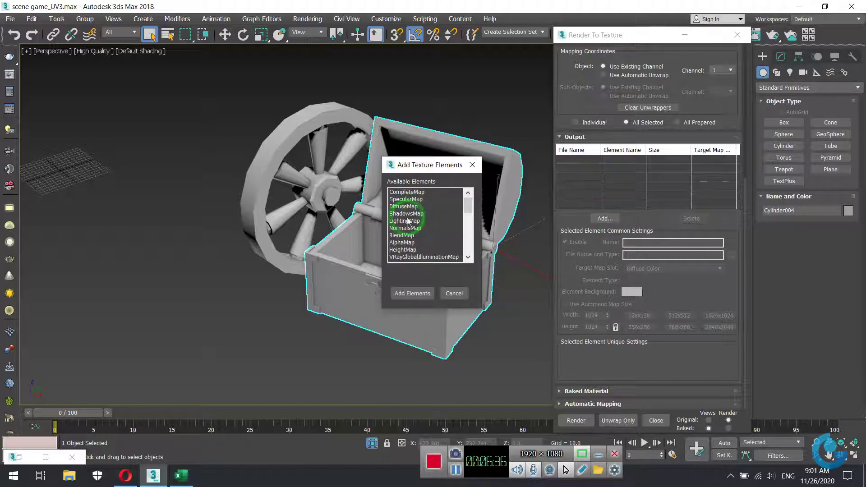
{"action": "left_click", "coordinate": [406, 220]}
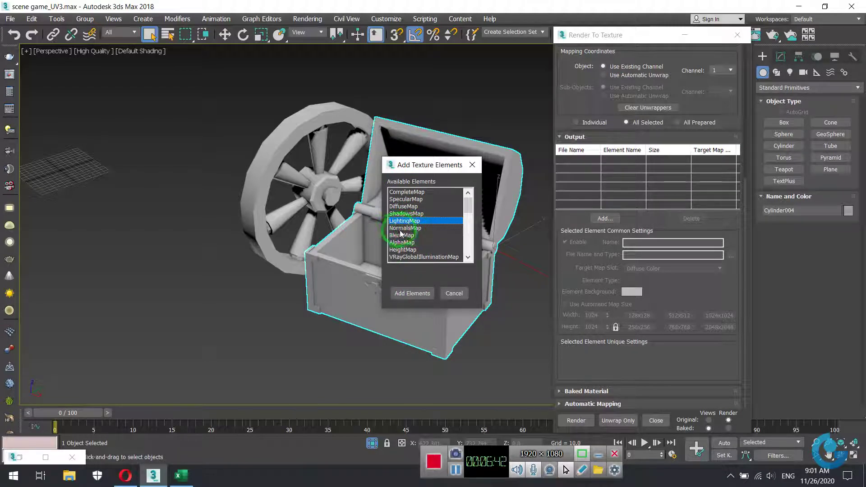
{"action": "left_click", "coordinate": [414, 294]}
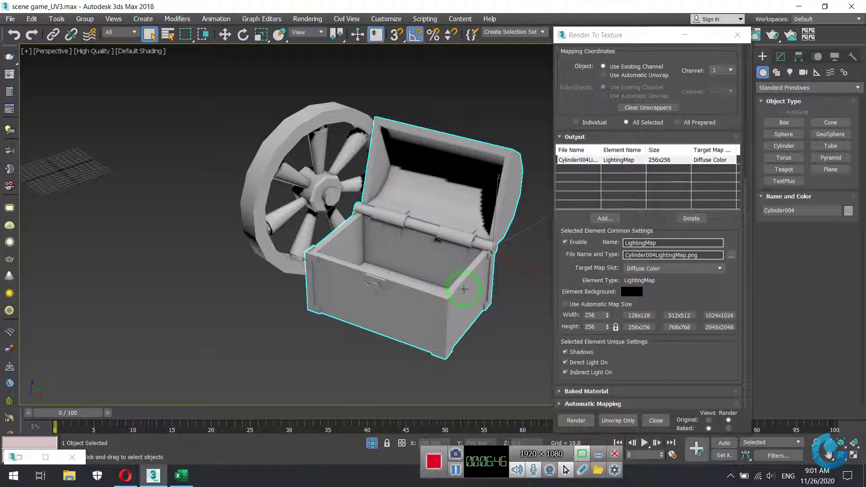
Step: Add the LightingMap element and set its save folder to Desktop > SEM3 > BaiTap > Game
{"action": "left_click", "coordinate": [686, 243]}
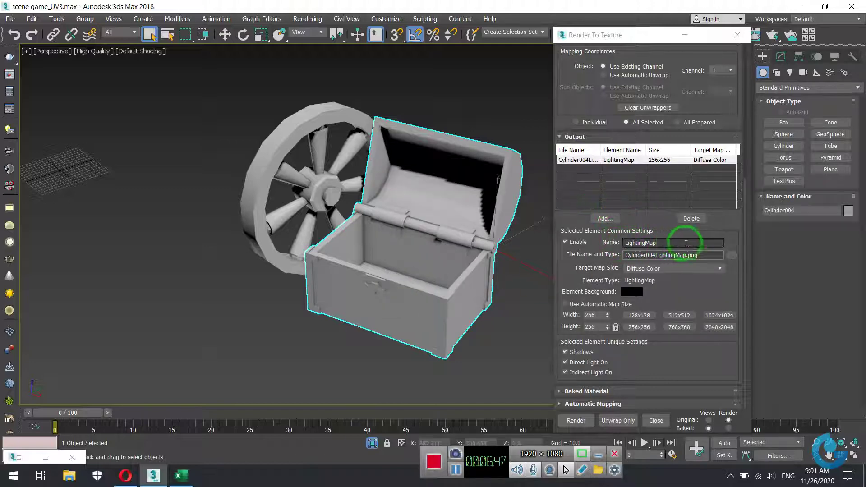
{"action": "left_click", "coordinate": [732, 256]}
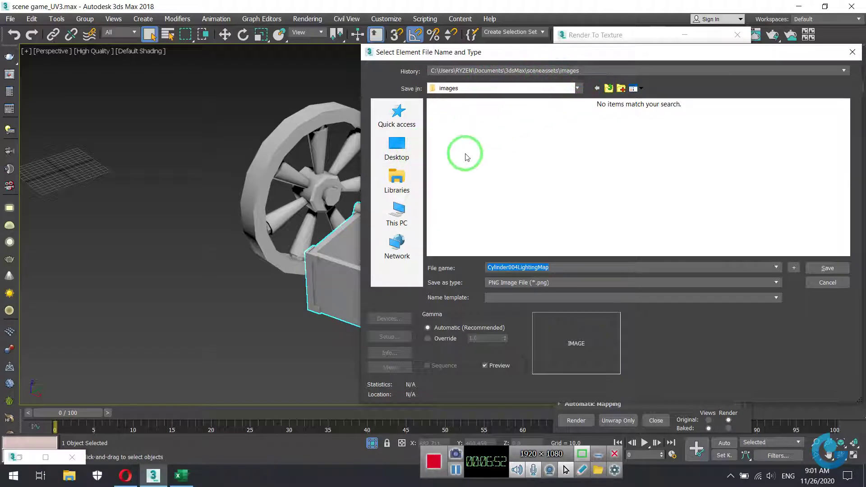
{"action": "left_click", "coordinate": [394, 148]}
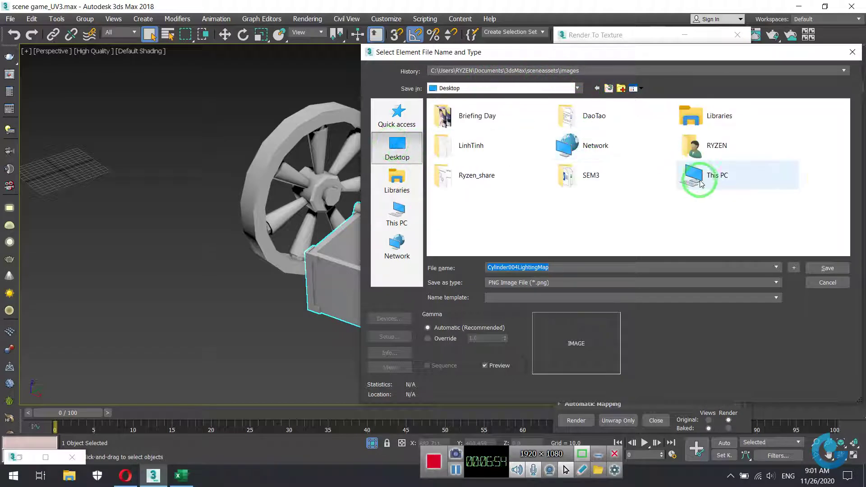
{"action": "double_click", "coordinate": [579, 174]}
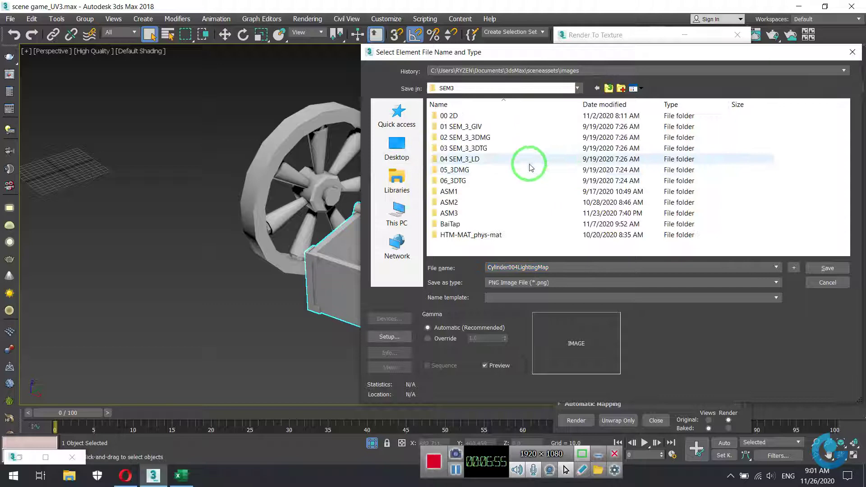
{"action": "double_click", "coordinate": [455, 224]}
{"action": "left_click", "coordinate": [449, 128]}
{"action": "double_click", "coordinate": [449, 128]}
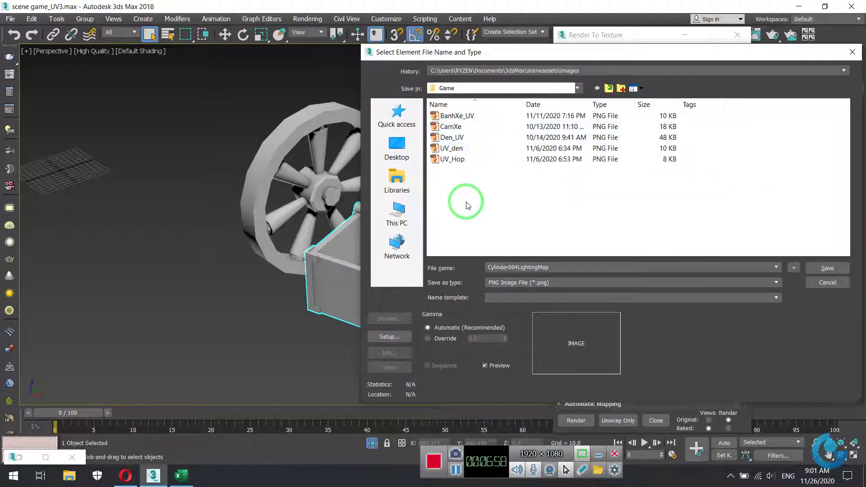
{"action": "left_click", "coordinate": [569, 289]}
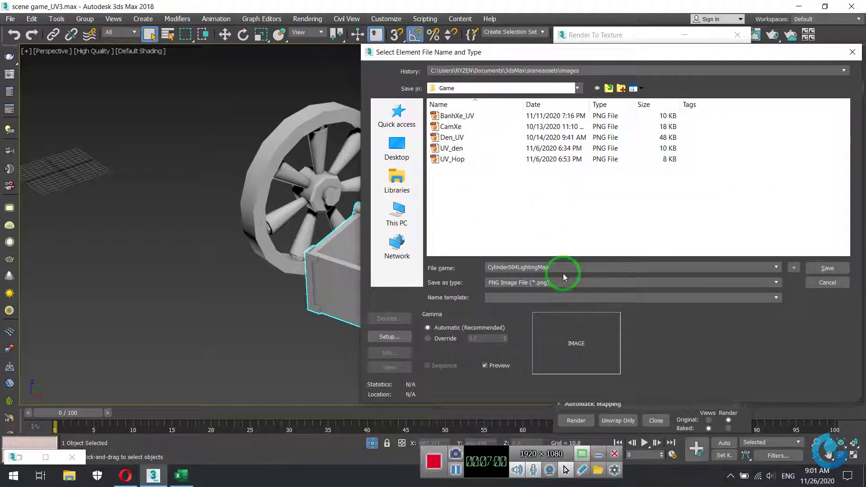
Step: Save it as Cylinder004LightingMap.png and accept the 48-bit RGB PNG with alpha settings
{"action": "left_click", "coordinate": [777, 269]}
{"action": "left_click", "coordinate": [777, 269]}
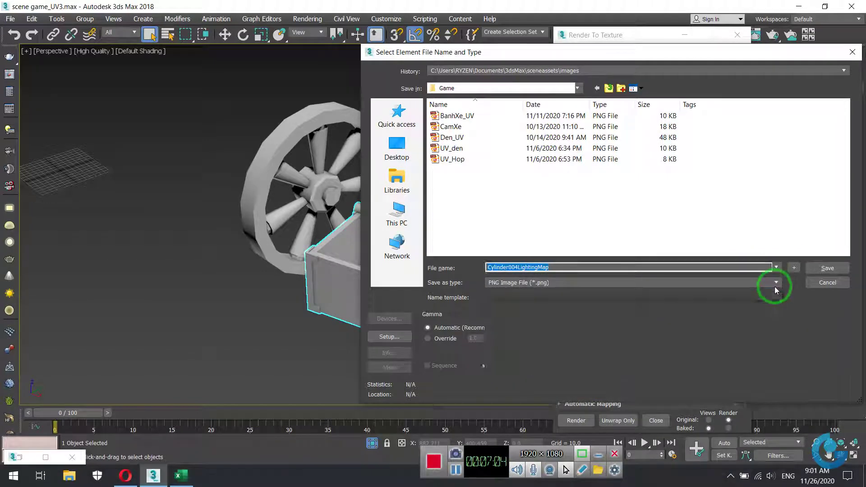
{"action": "left_click", "coordinate": [775, 284]}
{"action": "left_click", "coordinate": [509, 223]}
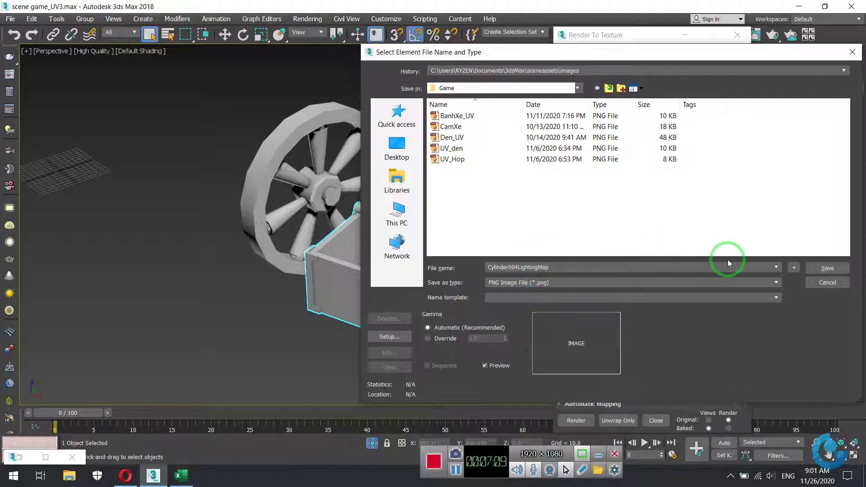
{"action": "left_click", "coordinate": [822, 269]}
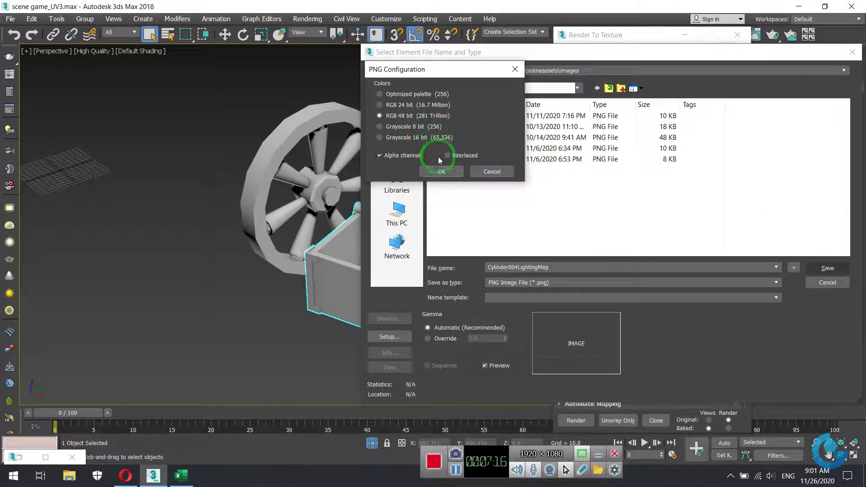
{"action": "left_click", "coordinate": [441, 171]}
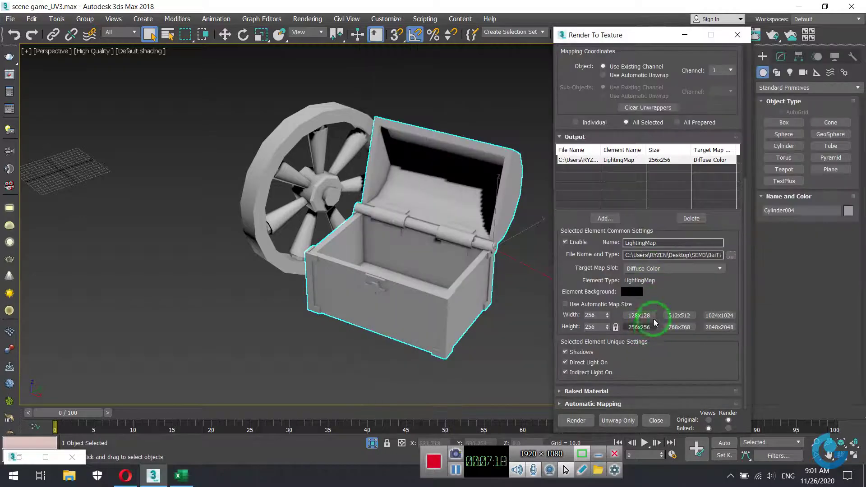
Step: Keep Diffuse Color as the target map slot and set the bake size to 1024x1024
{"action": "left_click", "coordinate": [721, 269]}
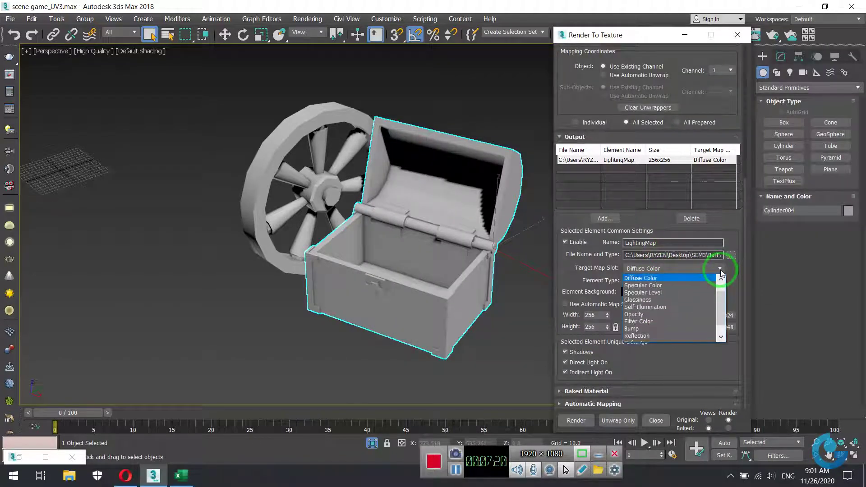
{"action": "left_click", "coordinate": [662, 277]}
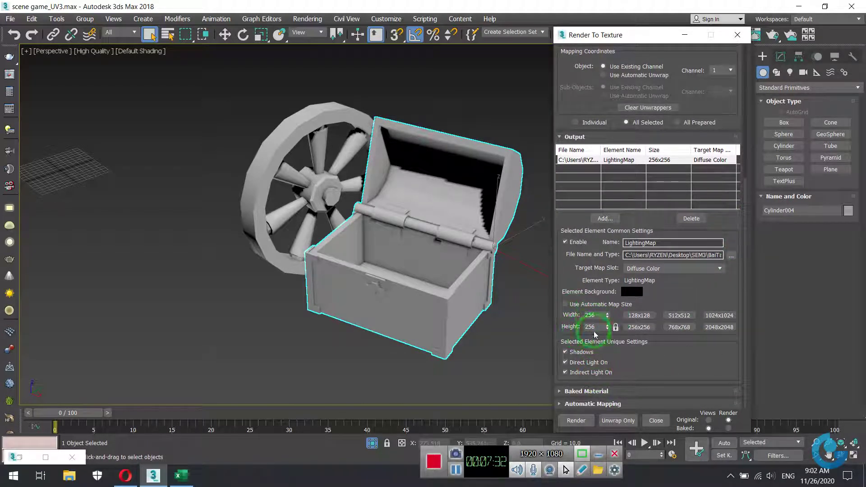
{"action": "left_click", "coordinate": [723, 319]}
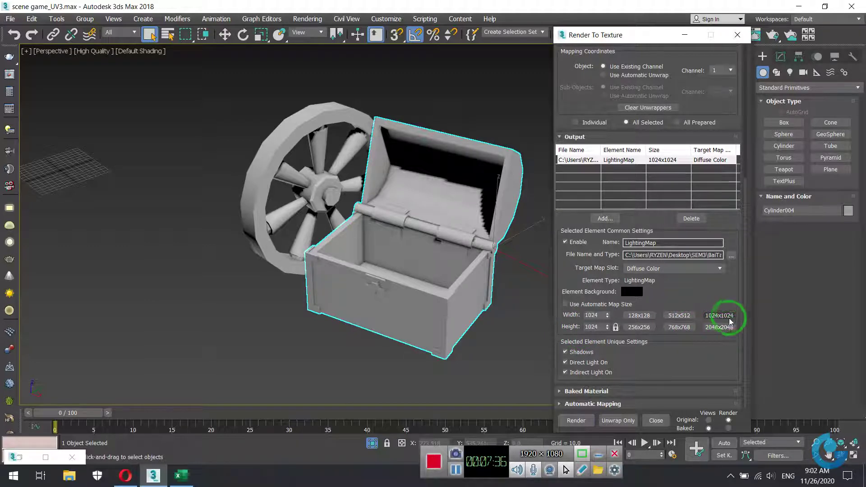
{"action": "mouse_move", "coordinate": [727, 221]}
{"action": "left_mouse_down"}
{"action": "mouse_move", "coordinate": [738, 303]}
{"action": "mouse_move", "coordinate": [735, 178]}
{"action": "mouse_move", "coordinate": [741, 319]}
{"action": "mouse_move", "coordinate": [738, 242]}
{"action": "mouse_move", "coordinate": [476, 143]}
{"action": "left_mouse_up"}
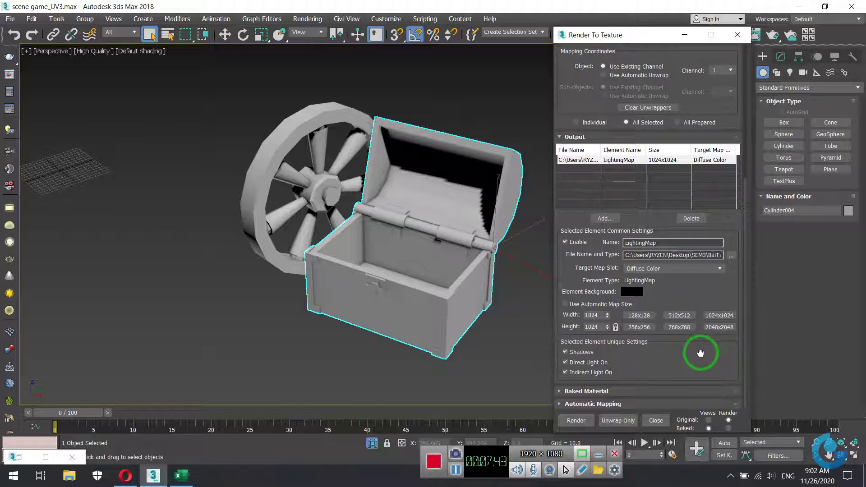
Step: Render the 1024x1024 lighting map bake, inspect the preview, then close it
{"action": "left_click", "coordinate": [578, 421]}
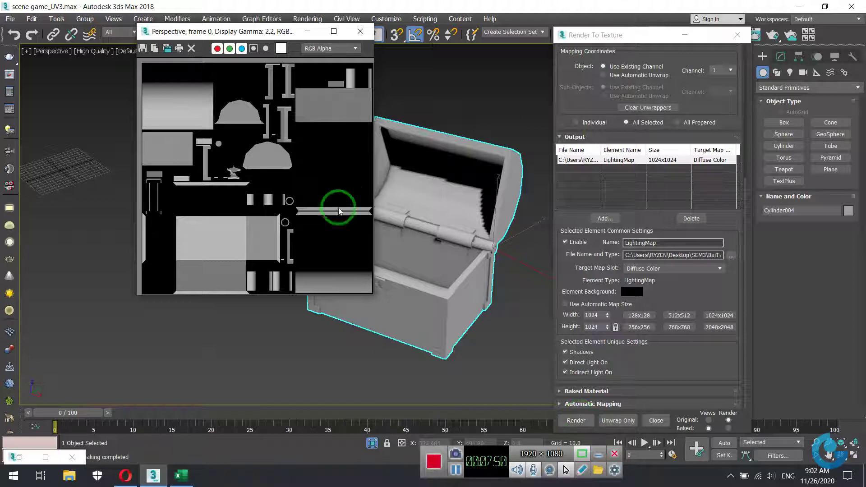
{"action": "left_click_drag", "start_coordinate": [272, 31], "coordinate": [185, 93]}
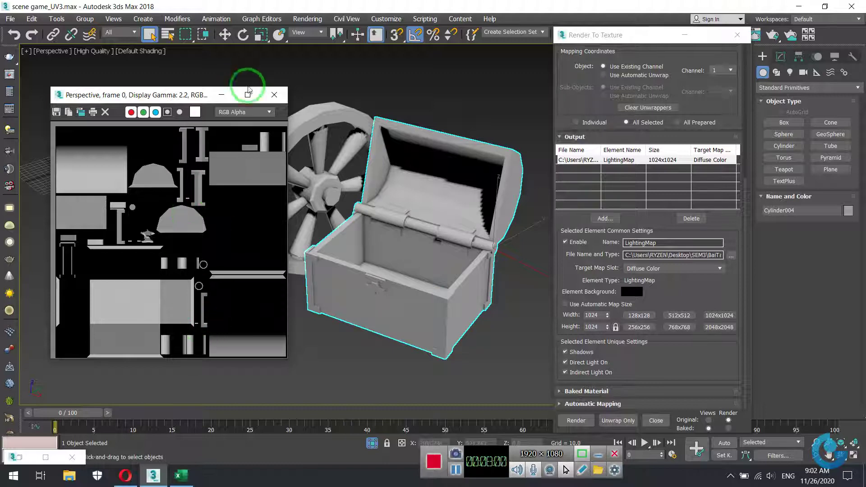
{"action": "left_click", "coordinate": [274, 94]}
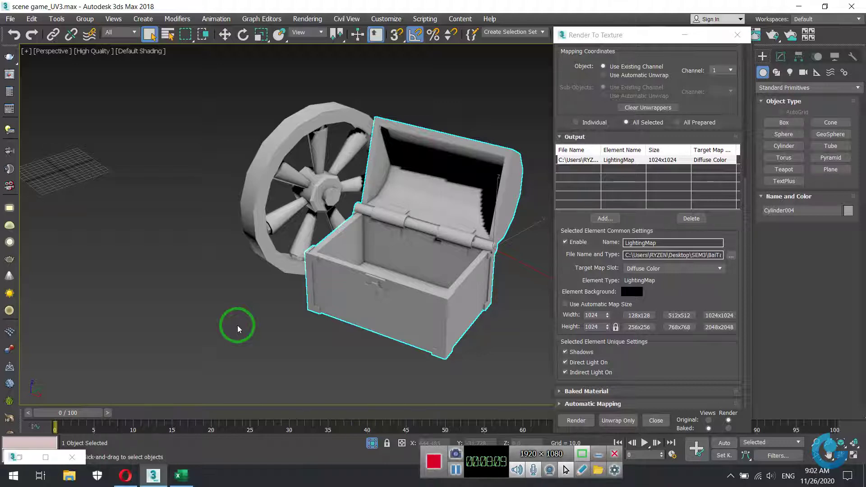
Step: Create a Standard Skylight (Sky001) with Cast Shadows on, placed in front of the chest
{"action": "left_click_drag", "start_coordinate": [639, 34], "coordinate": [594, 25]}
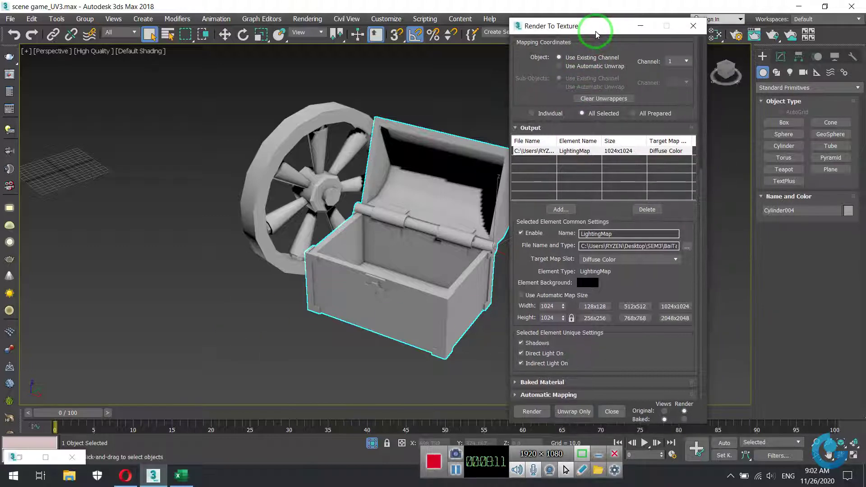
{"action": "left_click", "coordinate": [780, 57]}
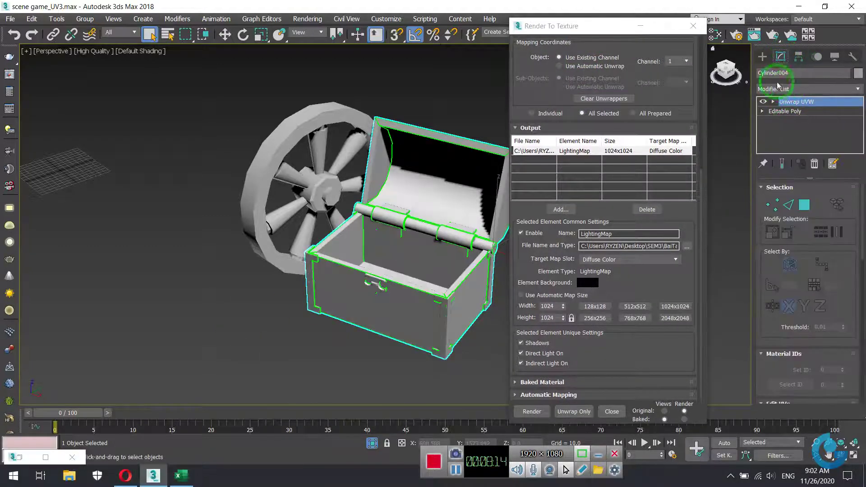
{"action": "left_click", "coordinate": [763, 56]}
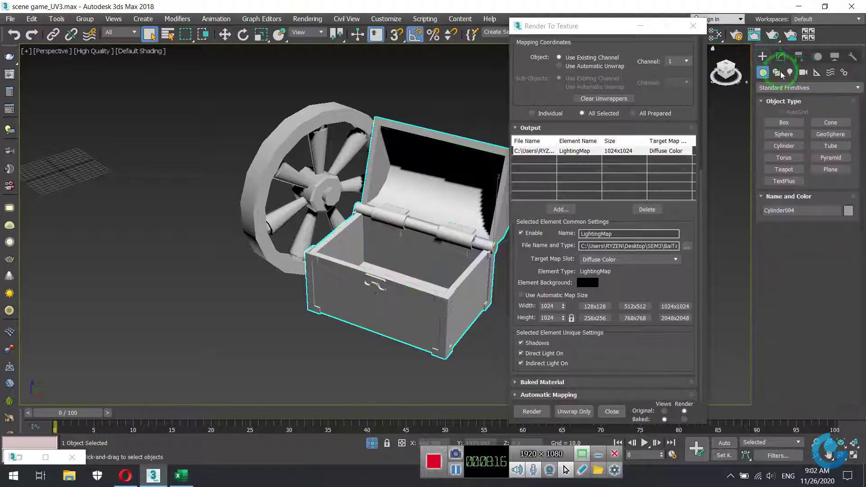
{"action": "left_click", "coordinate": [791, 73]}
{"action": "left_click", "coordinate": [804, 88]}
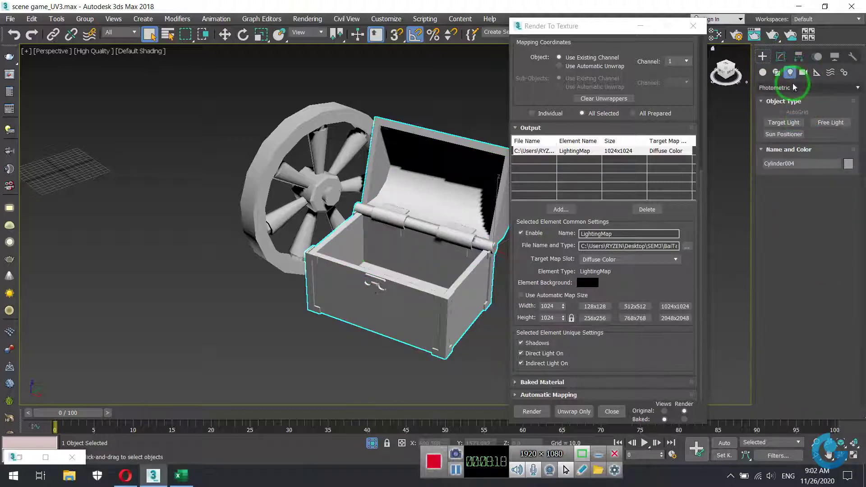
{"action": "left_click", "coordinate": [786, 112]}
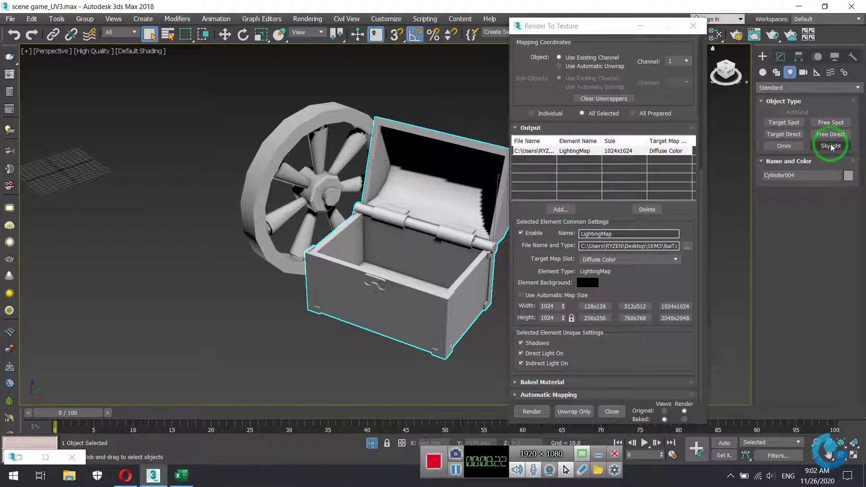
{"action": "left_click", "coordinate": [831, 147]}
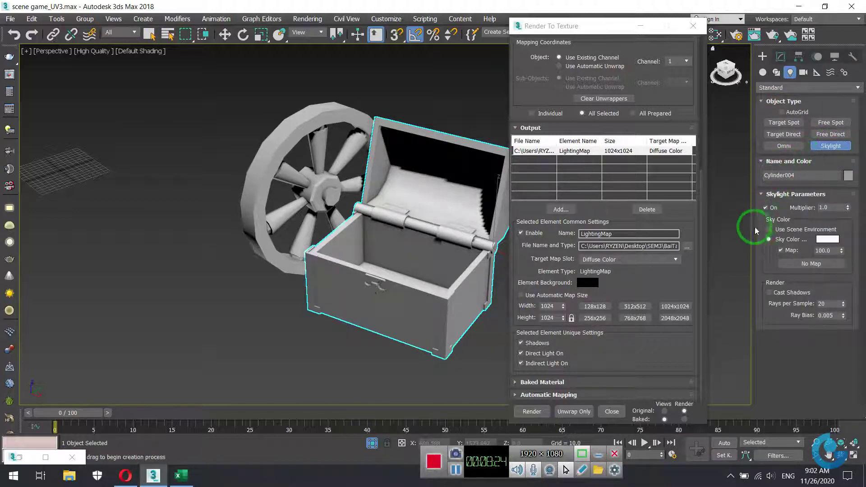
{"action": "left_click", "coordinate": [770, 293]}
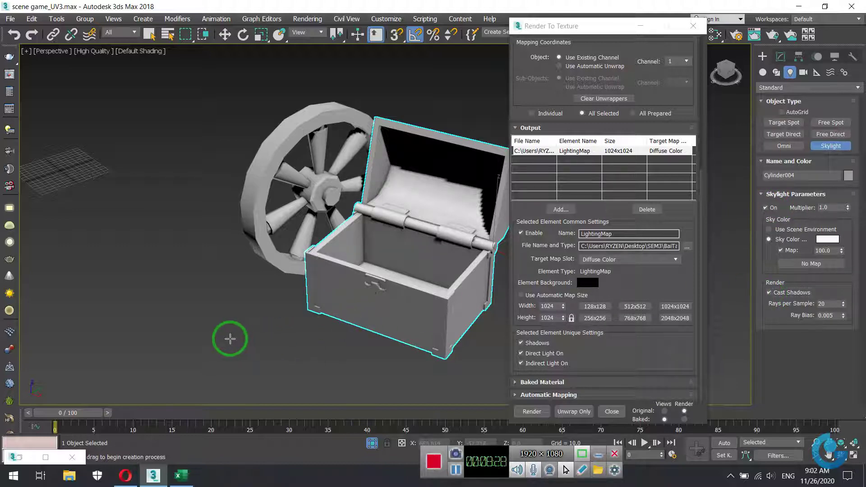
{"action": "left_click", "coordinate": [230, 339]}
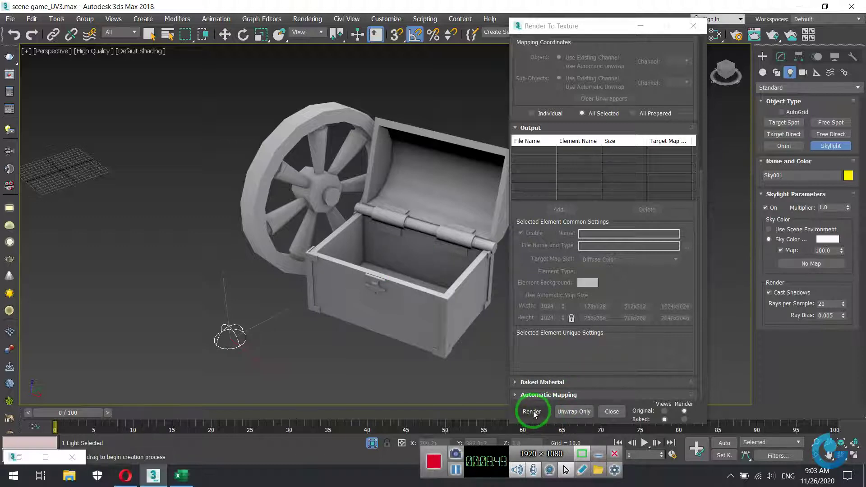
Step: Reselect the chest and rebake its lighting map with the skylight, overwriting the earlier file
{"action": "right_click", "coordinate": [46, 69]}
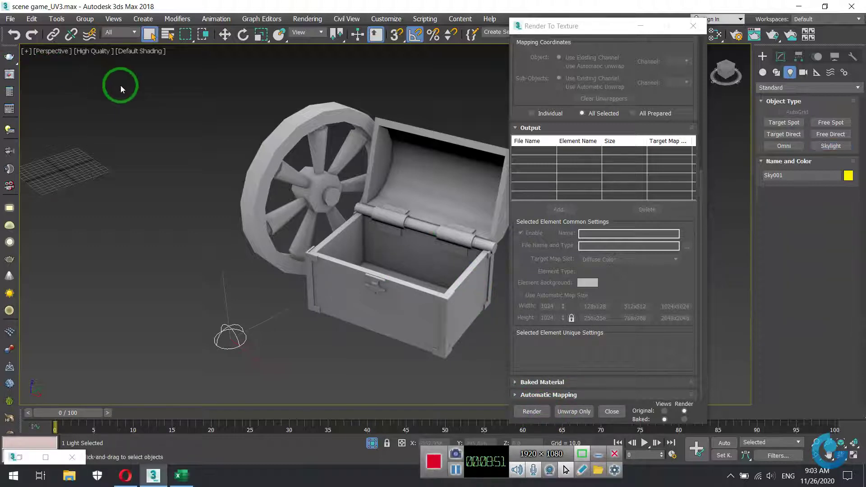
{"action": "left_click", "coordinate": [481, 217]}
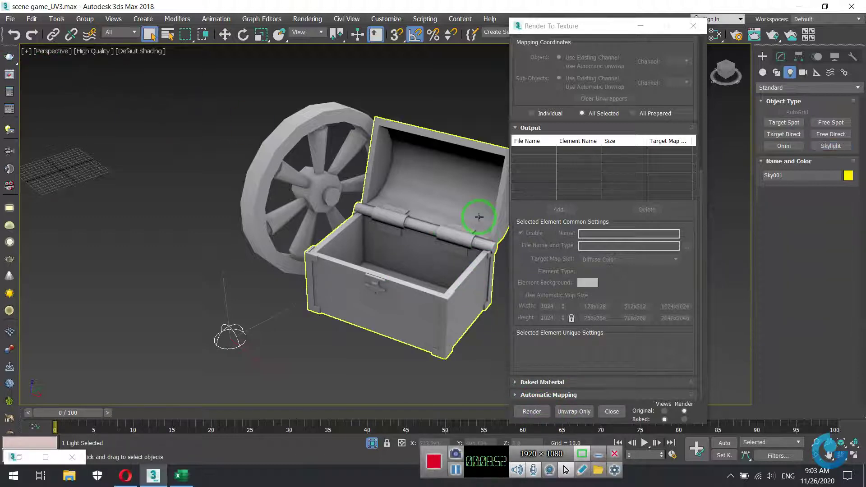
{"action": "left_click", "coordinate": [532, 412]}
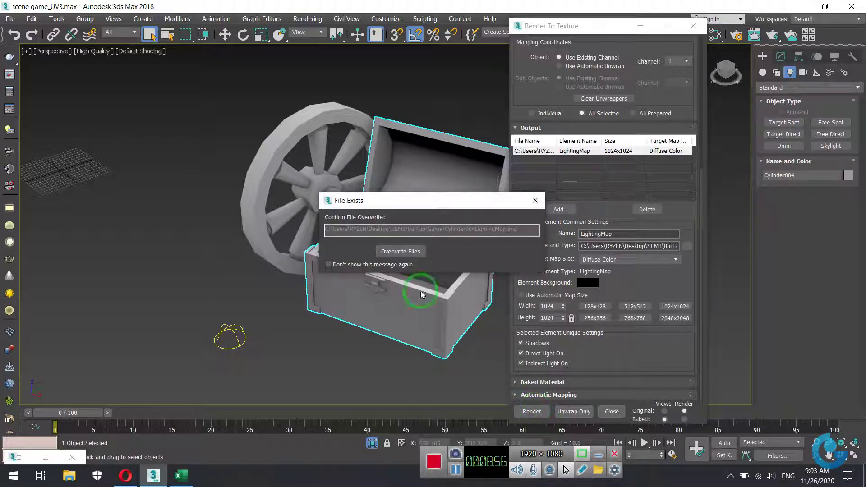
{"action": "left_click", "coordinate": [409, 253]}
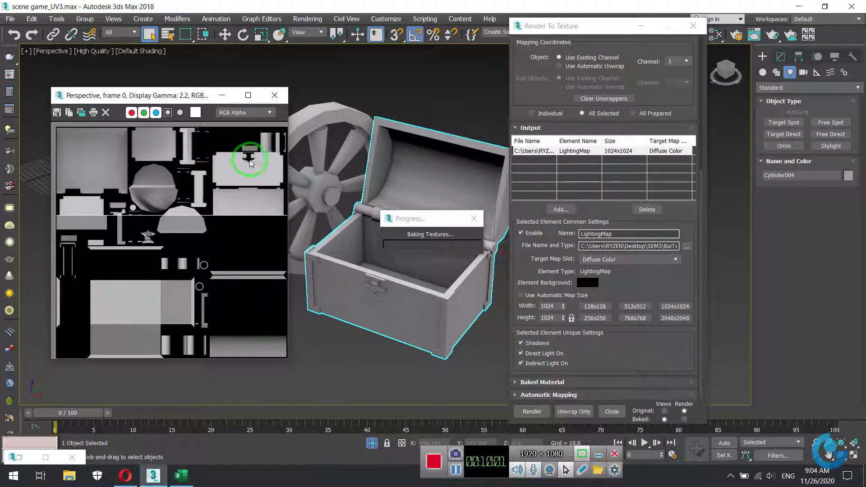
{"action": "left_click", "coordinate": [385, 283]}
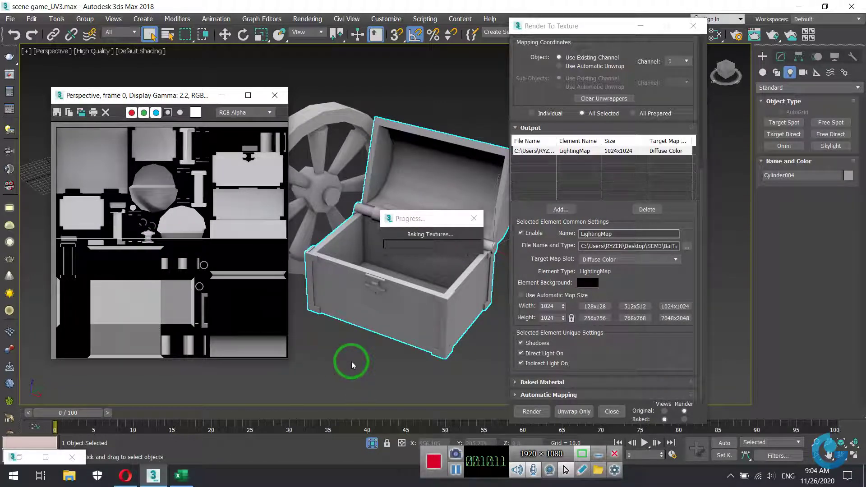
Step: Rerun the chest's LightingMap bake and let the 1024x1024 texture finish rendering
{"action": "left_click", "coordinate": [517, 411]}
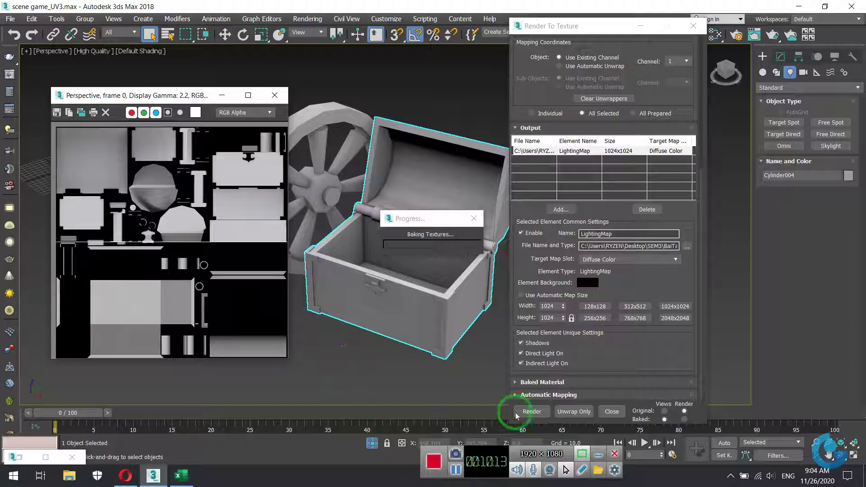
{"action": "left_click", "coordinate": [431, 220]}
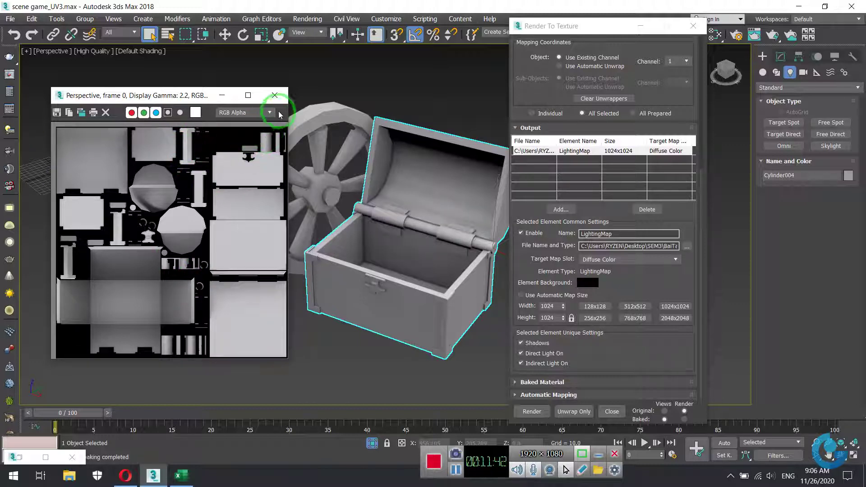
Step: Close the bake windows and switch viewport shading from High Quality to Standard
{"action": "left_click", "coordinate": [276, 96]}
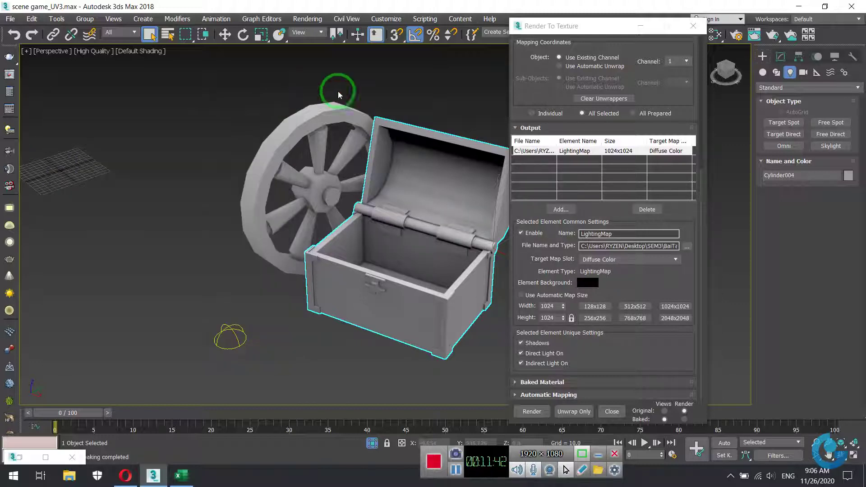
{"action": "left_click", "coordinate": [694, 26]}
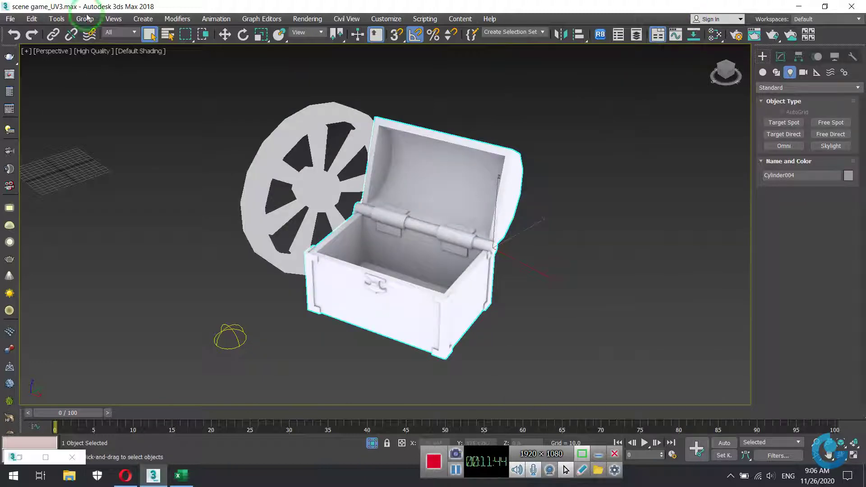
{"action": "left_click", "coordinate": [91, 51]}
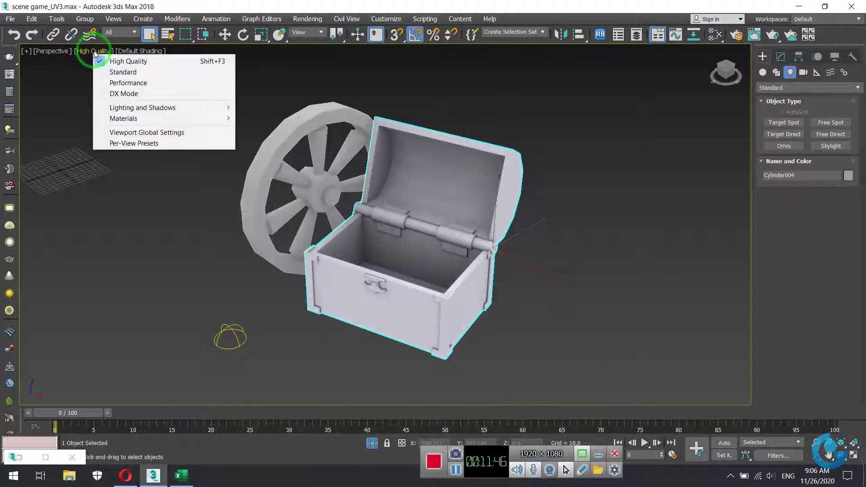
{"action": "left_click", "coordinate": [124, 72]}
{"action": "left_click", "coordinate": [181, 231]}
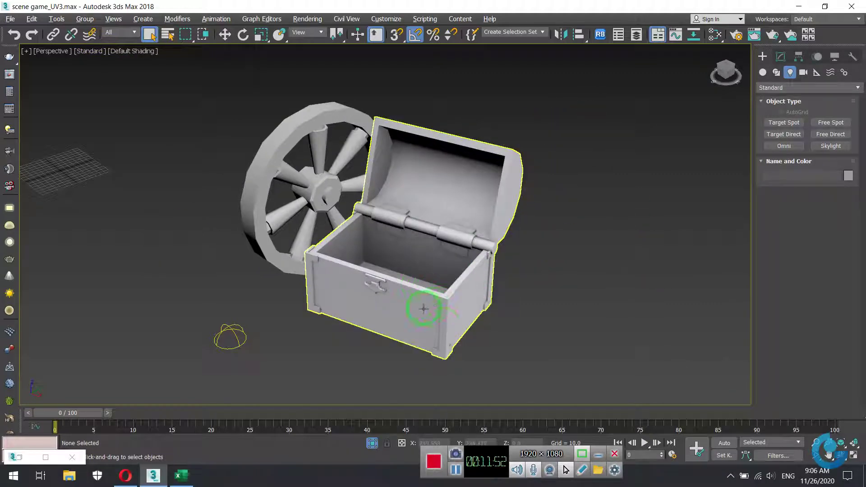
Step: Orbit and zoom around the skylit chest to inspect it, then select the chest
{"action": "mouse_move", "coordinate": [424, 308]}
{"action": "middle_mouse_down", "text": "alt"}
{"action": "mouse_move", "coordinate": [510, 351]}
{"action": "mouse_move", "coordinate": [410, 337]}
{"action": "mouse_move", "coordinate": [469, 321]}
{"action": "mouse_move", "coordinate": [551, 315]}
{"action": "mouse_move", "coordinate": [395, 323]}
{"action": "middle_mouse_up", "text": "alt"}
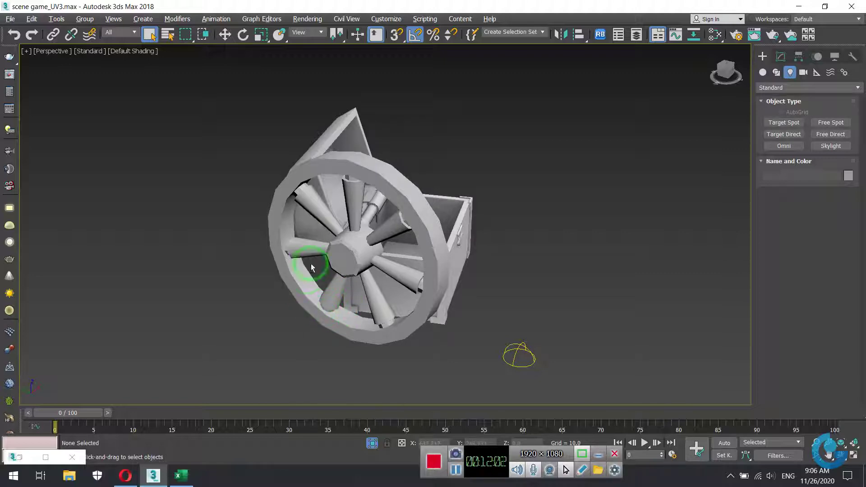
{"action": "mouse_move", "coordinate": [315, 251]}
{"action": "middle_mouse_down", "text": "alt"}
{"action": "mouse_move", "coordinate": [448, 300]}
{"action": "mouse_move", "coordinate": [364, 306]}
{"action": "mouse_move", "coordinate": [465, 251]}
{"action": "mouse_move", "coordinate": [445, 245]}
{"action": "middle_mouse_up", "text": "alt"}
{"action": "scroll", "coordinate": [445, 245], "scroll_direction": "up", "scroll_amount": 3}
{"action": "mouse_move", "coordinate": [402, 281]}
{"action": "middle_mouse_down", "text": "alt"}
{"action": "mouse_move", "coordinate": [433, 261]}
{"action": "mouse_move", "coordinate": [345, 236]}
{"action": "middle_mouse_up", "text": "alt"}
{"action": "mouse_move", "coordinate": [507, 253]}
{"action": "middle_mouse_down", "text": "alt"}
{"action": "mouse_move", "coordinate": [436, 293]}
{"action": "mouse_move", "coordinate": [464, 263]}
{"action": "mouse_move", "coordinate": [240, 296]}
{"action": "middle_mouse_up", "text": "alt"}
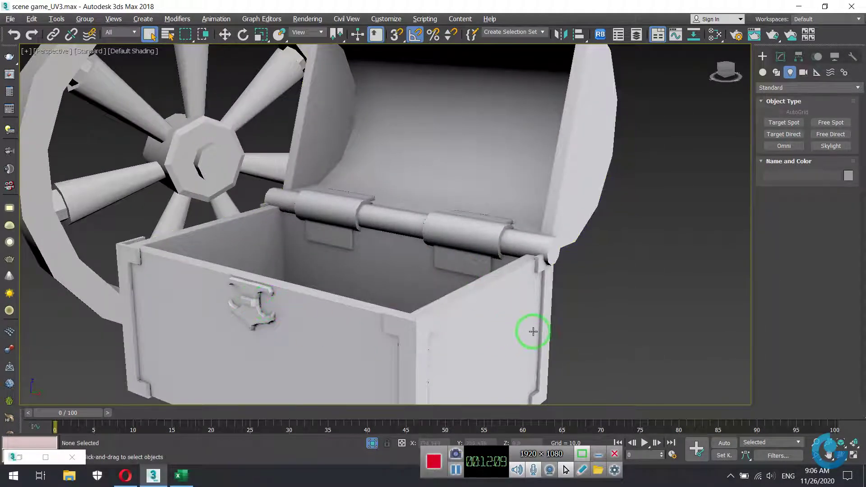
{"action": "mouse_move", "coordinate": [533, 333]}
{"action": "middle_mouse_down", "text": "alt"}
{"action": "mouse_move", "coordinate": [532, 353]}
{"action": "mouse_move", "coordinate": [356, 237]}
{"action": "mouse_move", "coordinate": [443, 251]}
{"action": "mouse_move", "coordinate": [379, 238]}
{"action": "mouse_move", "coordinate": [442, 187]}
{"action": "mouse_move", "coordinate": [459, 286]}
{"action": "mouse_move", "coordinate": [508, 174]}
{"action": "middle_mouse_up", "text": "alt"}
{"action": "left_click", "coordinate": [502, 194]}
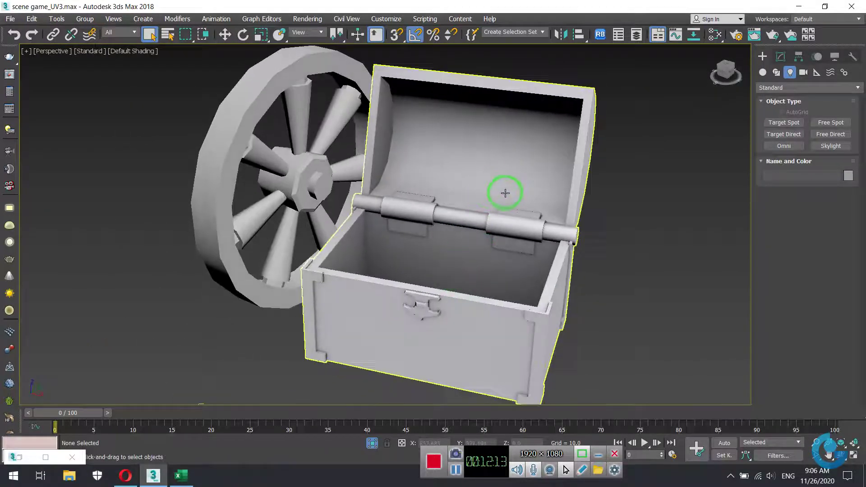
Step: Open the Slate Material Editor and scroll Scene Materials to the chest's Shell Material
{"action": "left_click", "coordinate": [715, 35]}
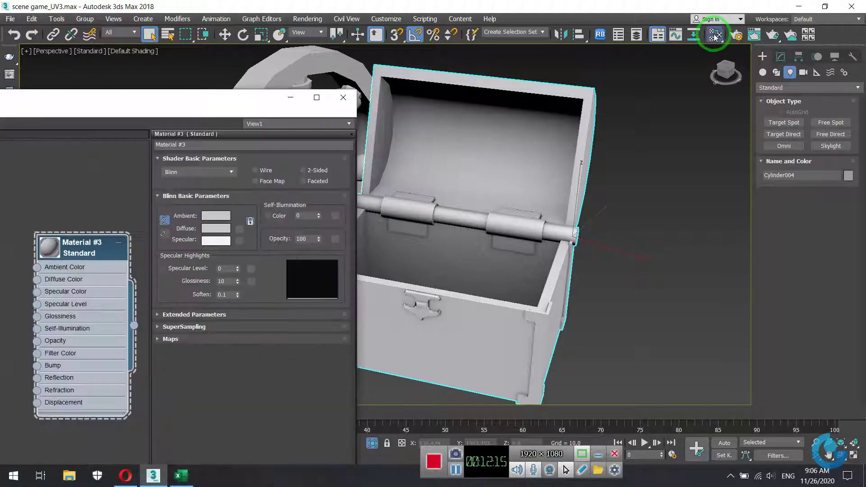
{"action": "scroll", "coordinate": [347, 221], "scroll_direction": "down", "scroll_amount": 2}
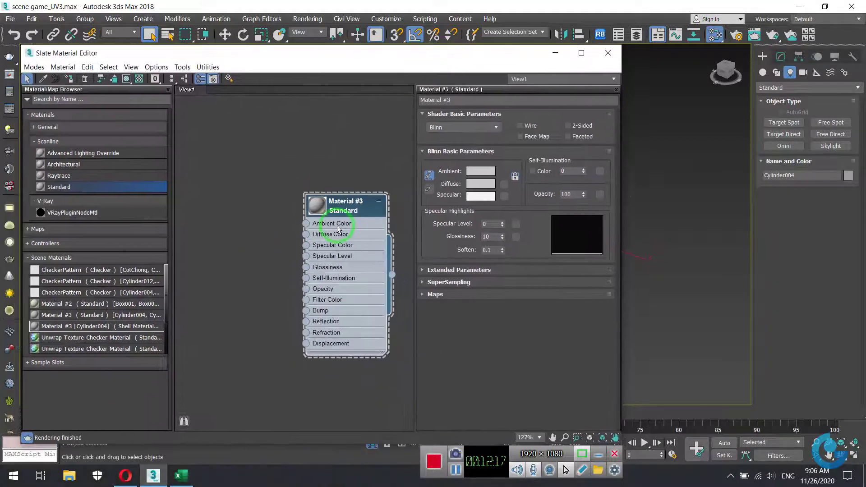
{"action": "scroll", "coordinate": [319, 262], "scroll_direction": "down", "scroll_amount": 2}
{"action": "scroll", "coordinate": [318, 261], "scroll_direction": "down", "scroll_amount": 1}
{"action": "scroll", "coordinate": [315, 145], "scroll_direction": "down", "scroll_amount": 2}
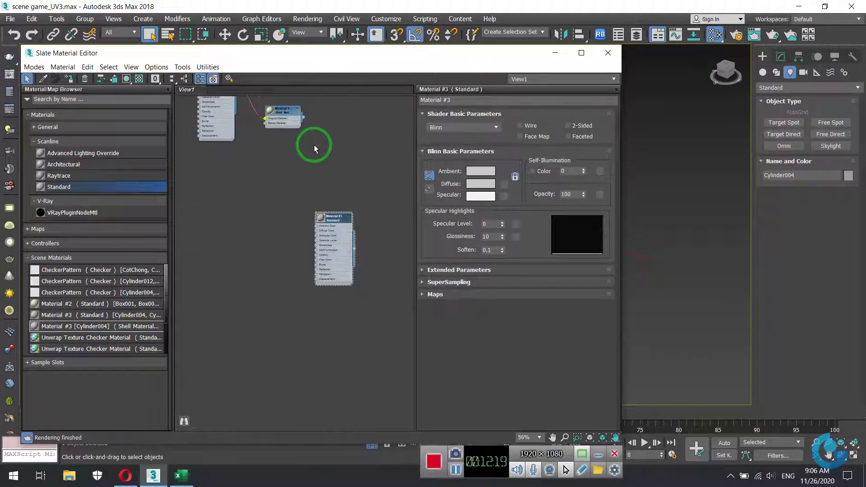
{"action": "middle_click_drag", "start_coordinate": [315, 144], "coordinate": [345, 226]}
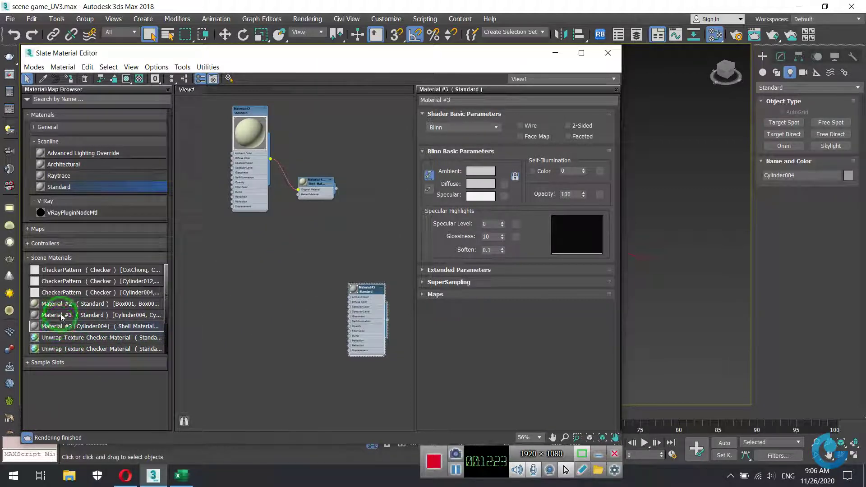
{"action": "left_click_drag", "start_coordinate": [56, 315], "coordinate": [373, 312]}
{"action": "scroll", "coordinate": [373, 312], "scroll_direction": "up", "scroll_amount": 4}
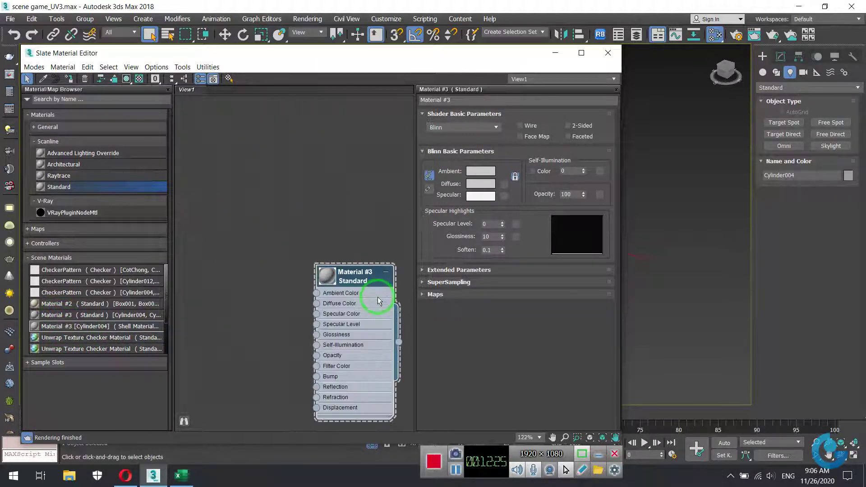
Step: Display Material #3's Shell Material network and enlarge the baked_Material node preview
{"action": "double_click", "coordinate": [68, 326]}
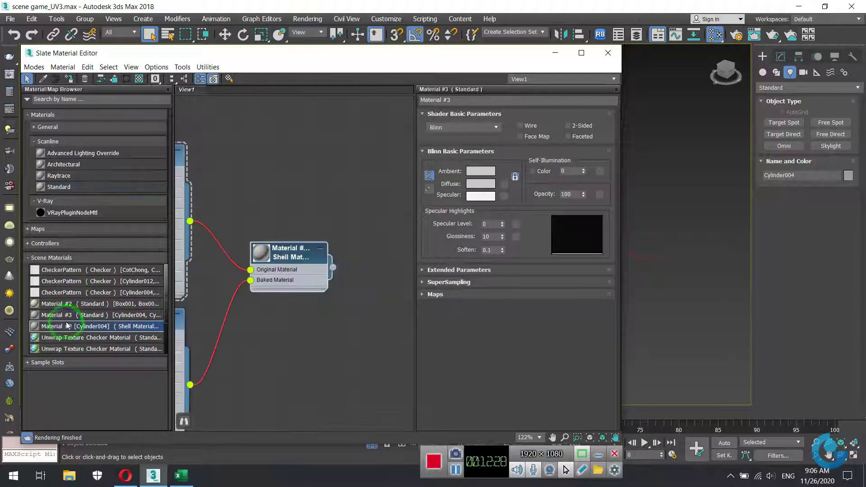
{"action": "left_click", "coordinate": [295, 321]}
{"action": "middle_click_drag", "start_coordinate": [295, 322], "coordinate": [387, 271]}
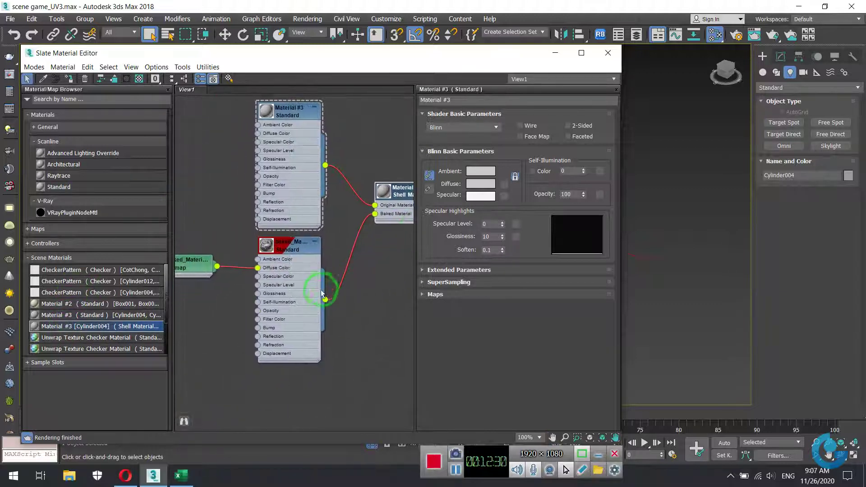
{"action": "middle_click_drag", "start_coordinate": [320, 289], "coordinate": [387, 289]}
{"action": "scroll", "coordinate": [315, 243], "scroll_direction": "up", "scroll_amount": 1}
{"action": "double_click", "coordinate": [328, 244]}
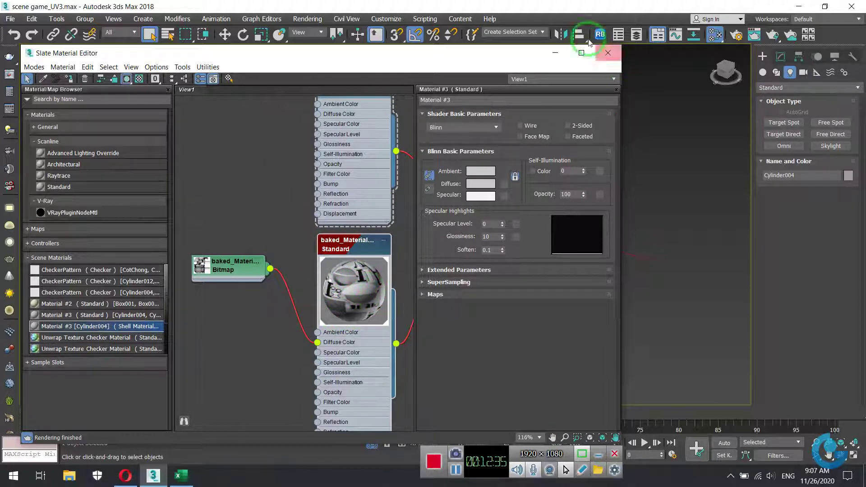
Step: Minimize the material editor and launch Adobe Photoshop from the Windows Start menu
{"action": "left_click", "coordinate": [556, 53]}
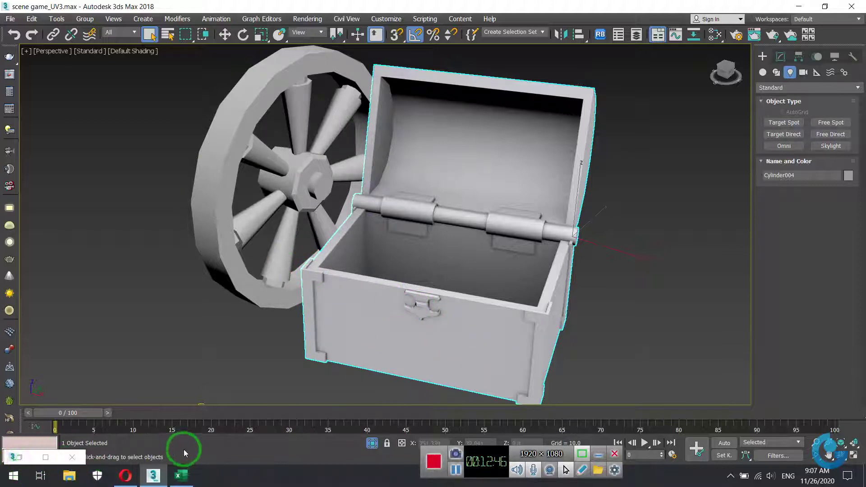
{"action": "left_click", "coordinate": [14, 476]}
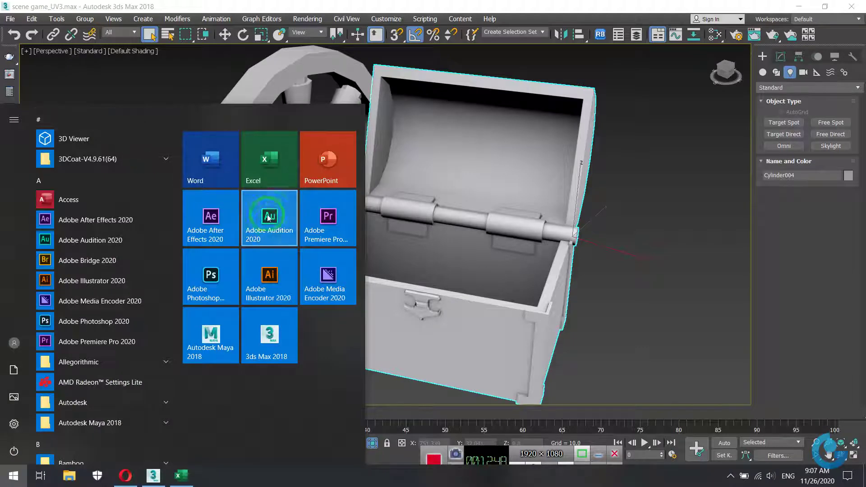
{"action": "left_click", "coordinate": [598, 340]}
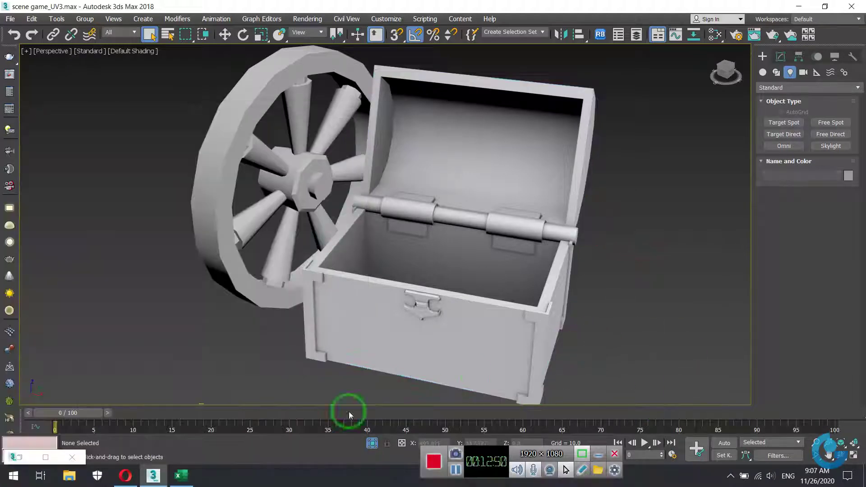
{"action": "left_click", "coordinate": [14, 476]}
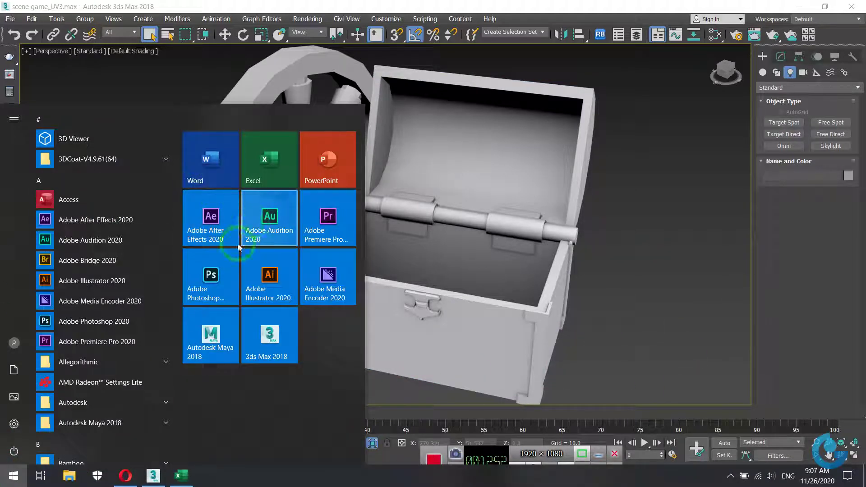
{"action": "left_click", "coordinate": [211, 277]}
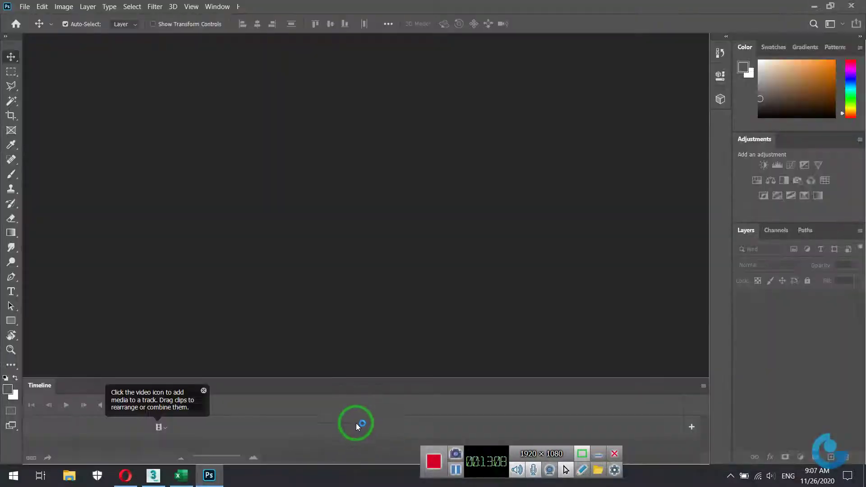
Step: In File Explorer, browse Desktop > SEM3 > BaiTap to the Game folder
{"action": "left_click", "coordinate": [69, 476]}
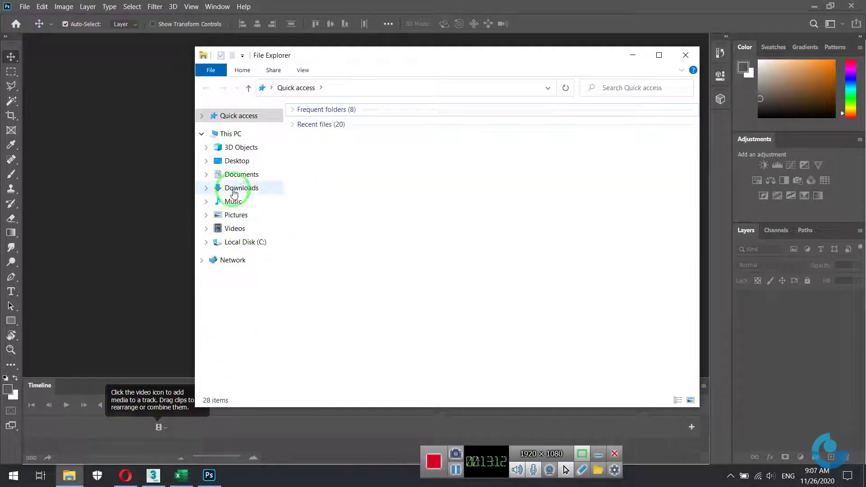
{"action": "left_click", "coordinate": [237, 161]}
{"action": "double_click", "coordinate": [587, 139]}
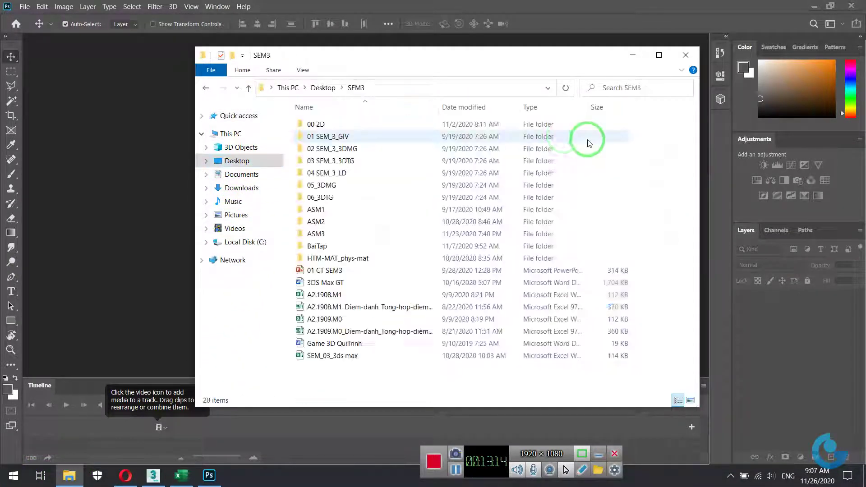
{"action": "double_click", "coordinate": [316, 246]}
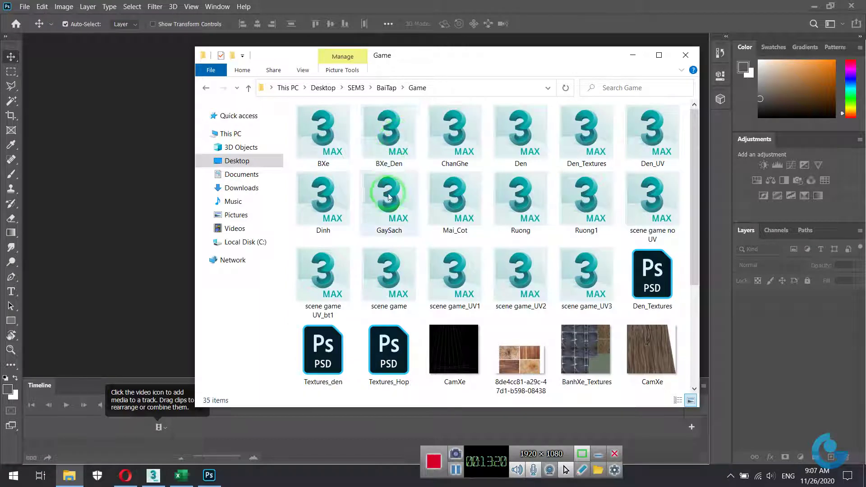
{"action": "scroll", "coordinate": [537, 246], "scroll_direction": "down", "scroll_amount": 2}
{"action": "scroll", "coordinate": [542, 248], "scroll_direction": "down", "scroll_amount": 2}
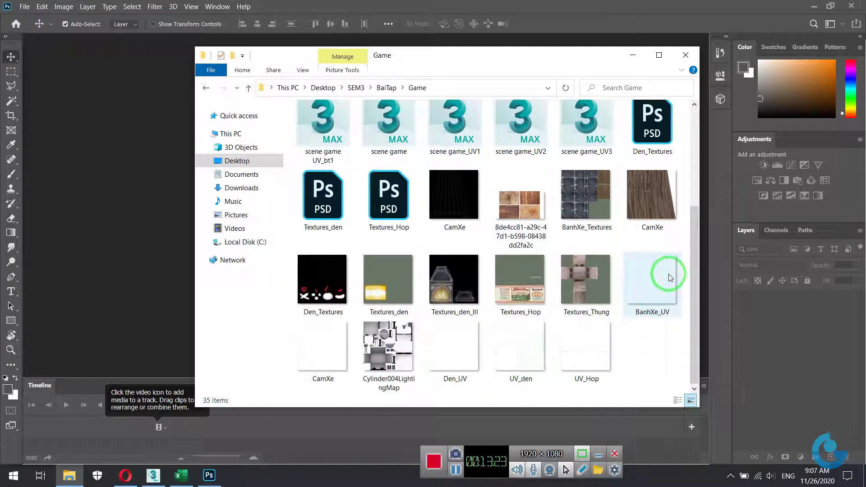
{"action": "mouse_move", "coordinate": [651, 283]}
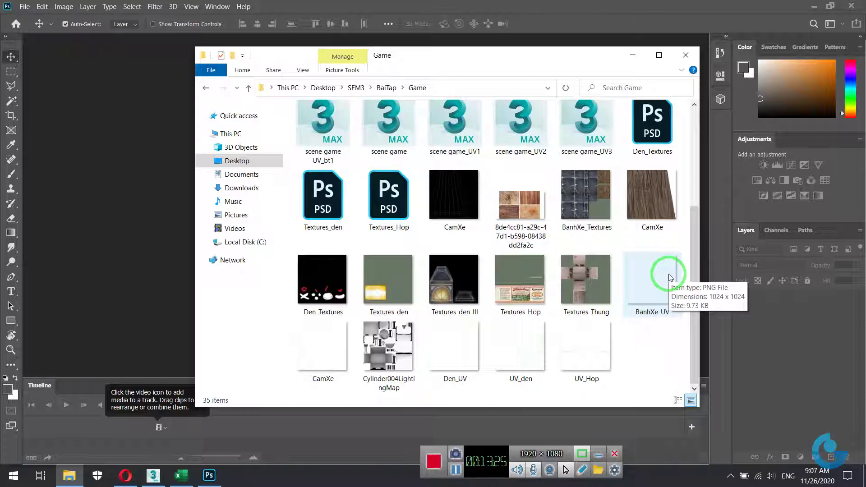
Step: Look over the BanhXe_UV and CamXe images, then return to 3ds Max
{"action": "left_click", "coordinate": [664, 284]}
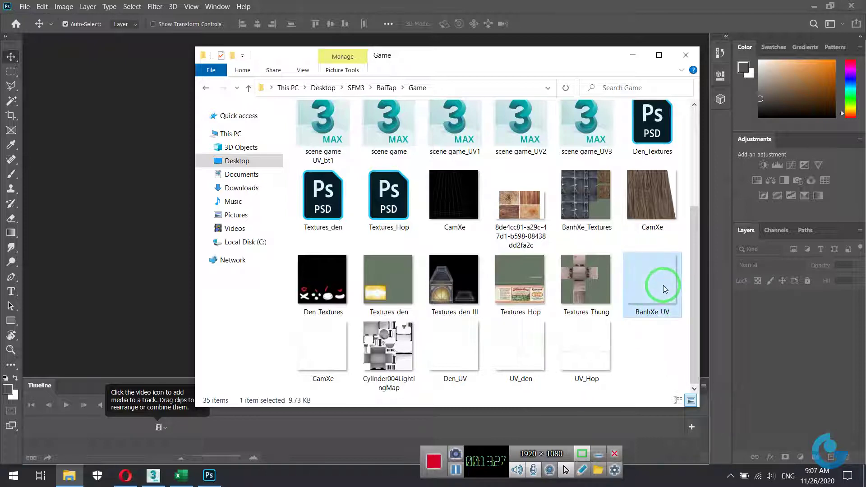
{"action": "left_click", "coordinate": [326, 344]}
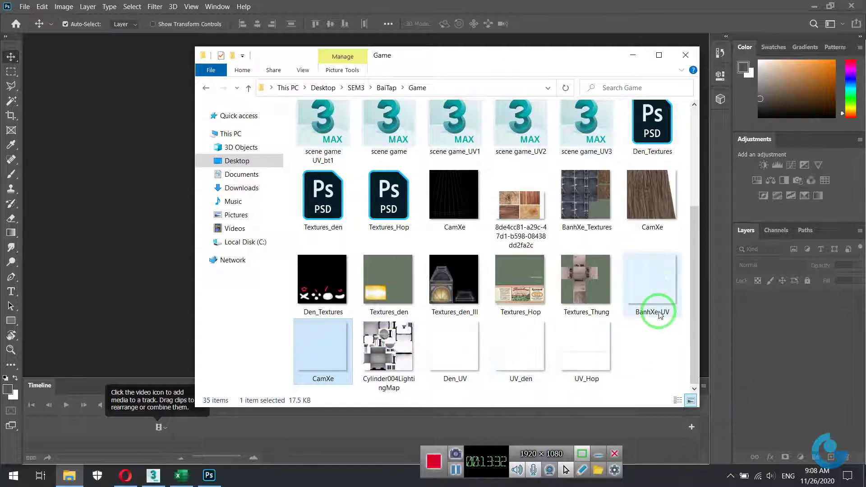
{"action": "scroll", "coordinate": [659, 271], "scroll_direction": "up", "scroll_amount": 3}
{"action": "scroll", "coordinate": [658, 312], "scroll_direction": "down", "scroll_amount": 1}
{"action": "scroll", "coordinate": [658, 311], "scroll_direction": "down", "scroll_amount": 2}
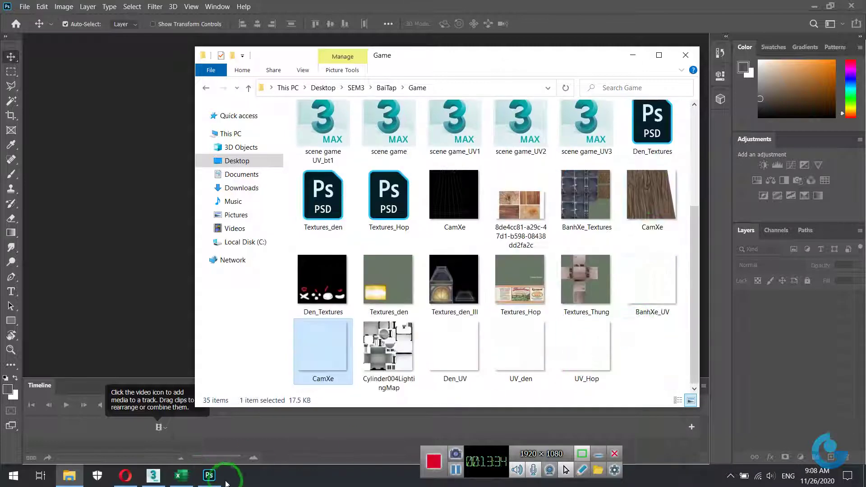
{"action": "left_click", "coordinate": [156, 479]}
Step: Open the chest's Unwrap UVW editor and its Render UVW Template settings at 1024 × 1024
{"action": "left_click", "coordinate": [464, 204]}
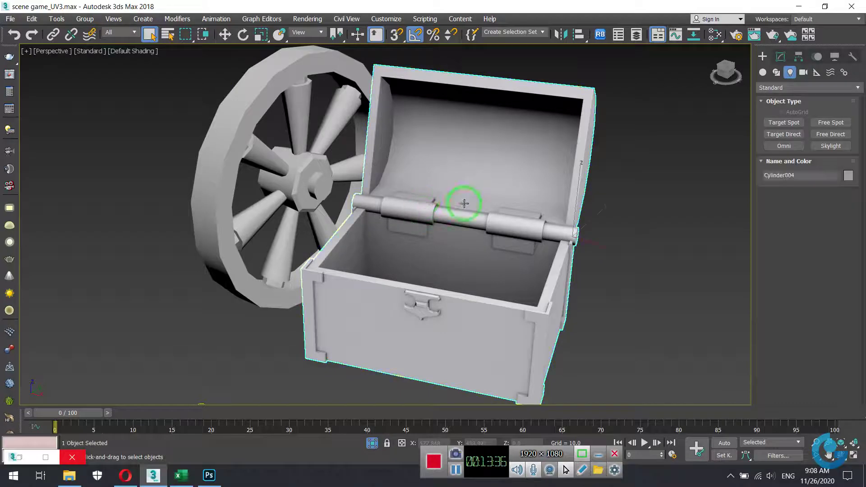
{"action": "left_click", "coordinate": [10, 18]}
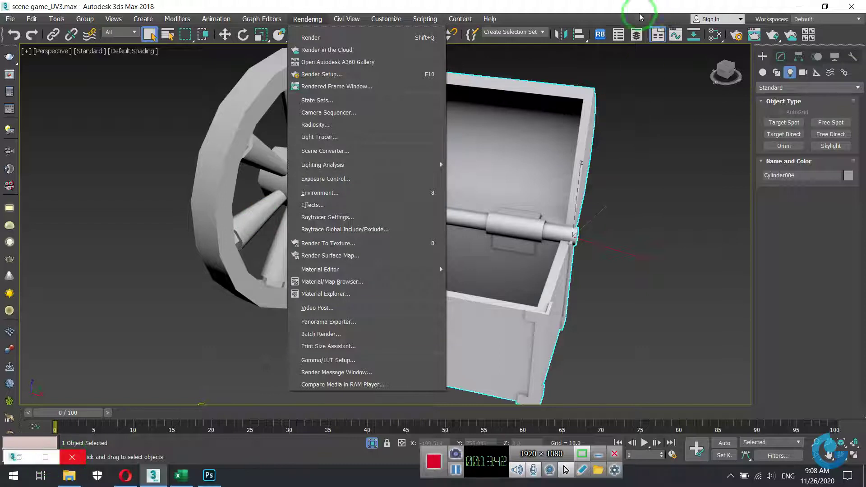
{"action": "left_click", "coordinate": [579, 163]}
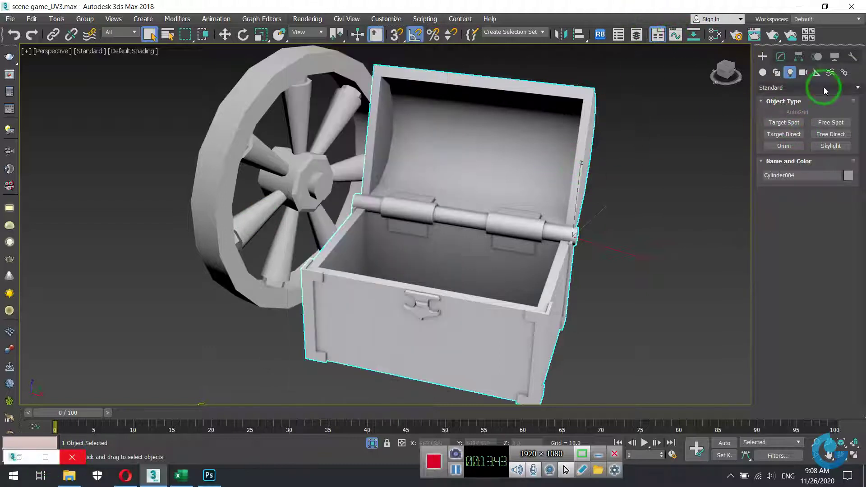
{"action": "left_click", "coordinate": [781, 57]}
{"action": "scroll", "coordinate": [822, 355], "scroll_direction": "down", "scroll_amount": 2}
{"action": "scroll", "coordinate": [821, 358], "scroll_direction": "down", "scroll_amount": 4}
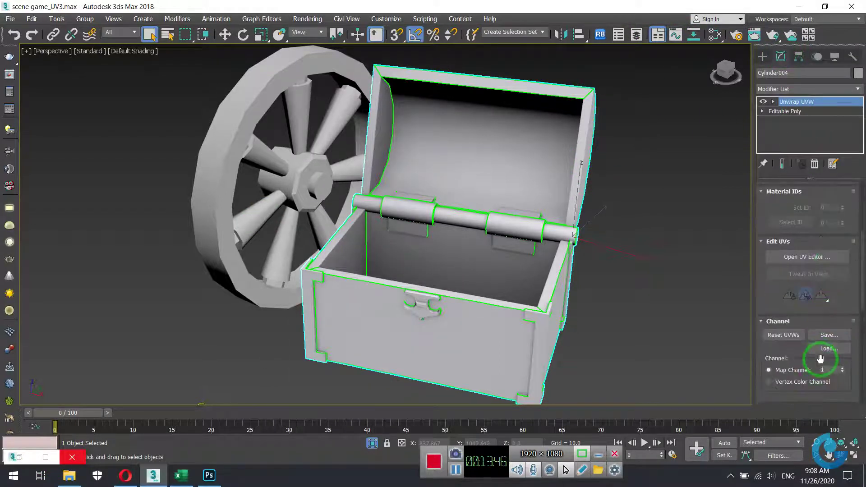
{"action": "left_click", "coordinate": [806, 258]}
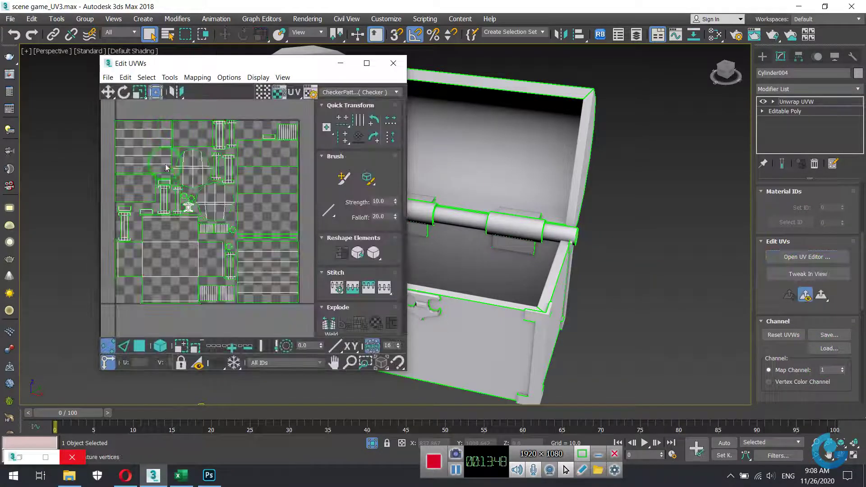
{"action": "left_click", "coordinate": [108, 77]}
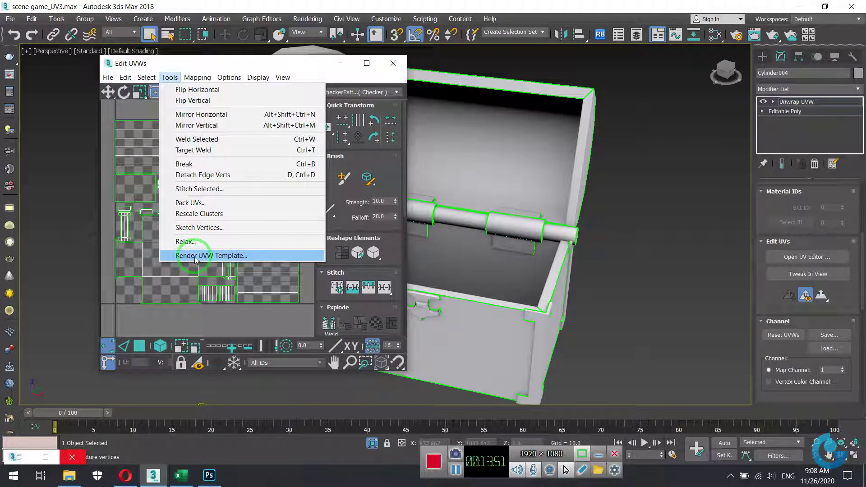
{"action": "mouse_move", "coordinate": [169, 77]}
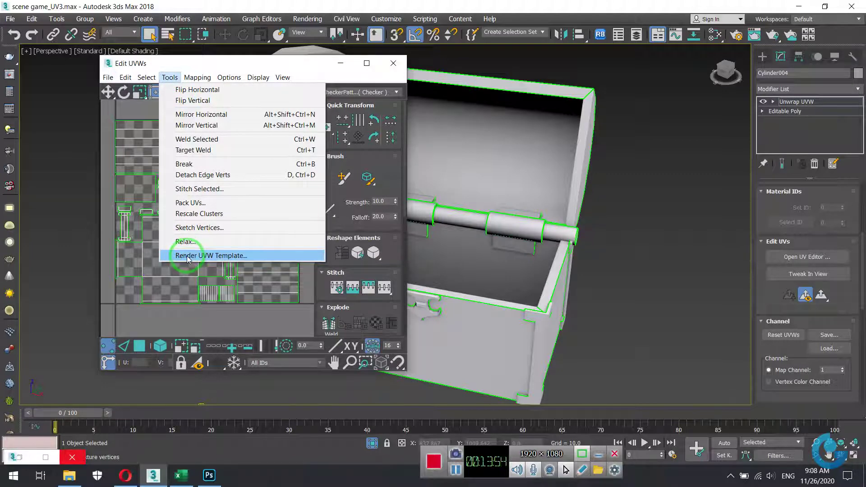
{"action": "left_click", "coordinate": [189, 256]}
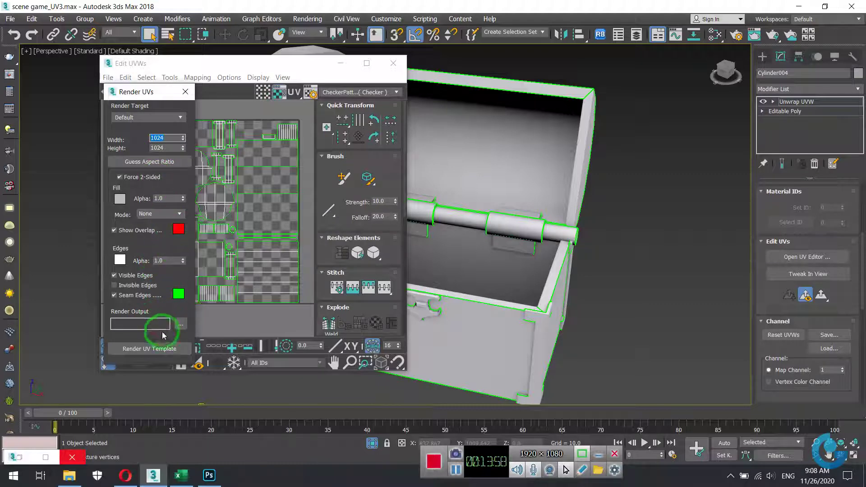
Step: Set the UV template output file to Ruong_UV.png in the Game folder with default PNG settings
{"action": "left_click", "coordinate": [180, 325]}
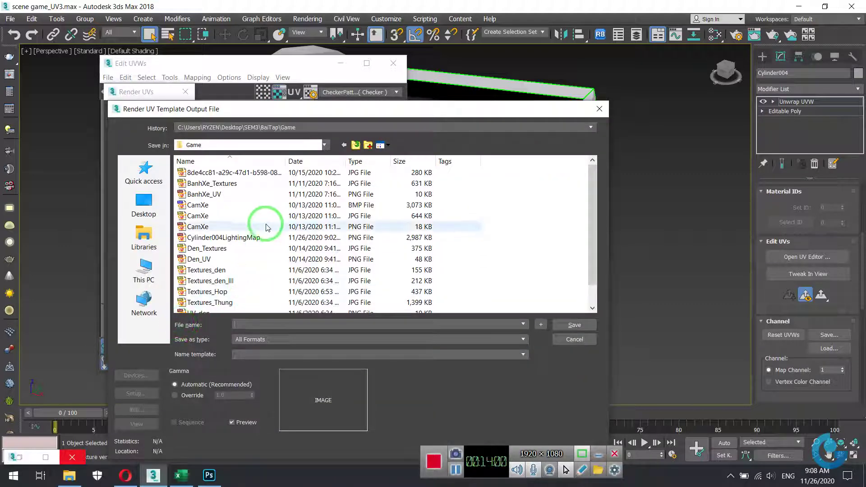
{"action": "scroll", "coordinate": [266, 215], "scroll_direction": "down", "scroll_amount": 1}
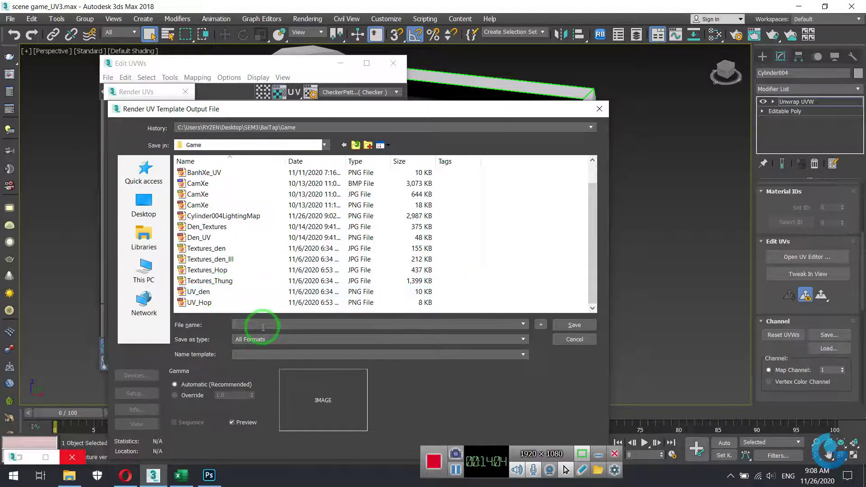
{"action": "type", "text": "R"}
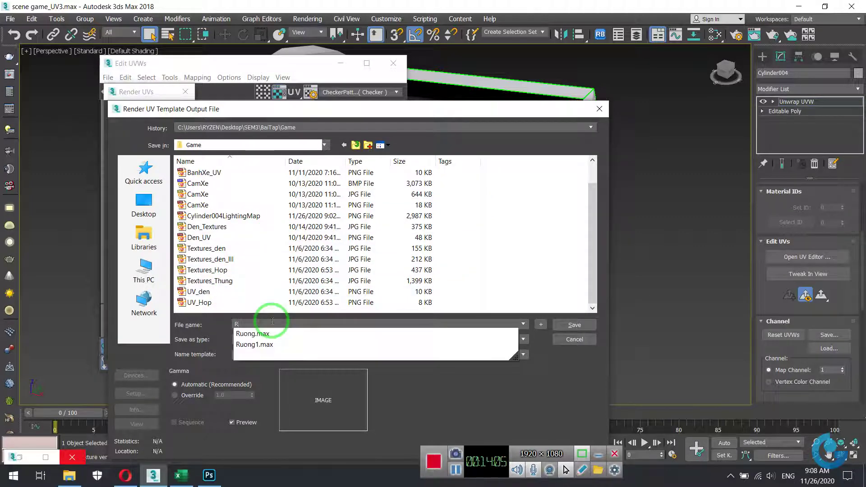
{"action": "type", "text": "ung"}
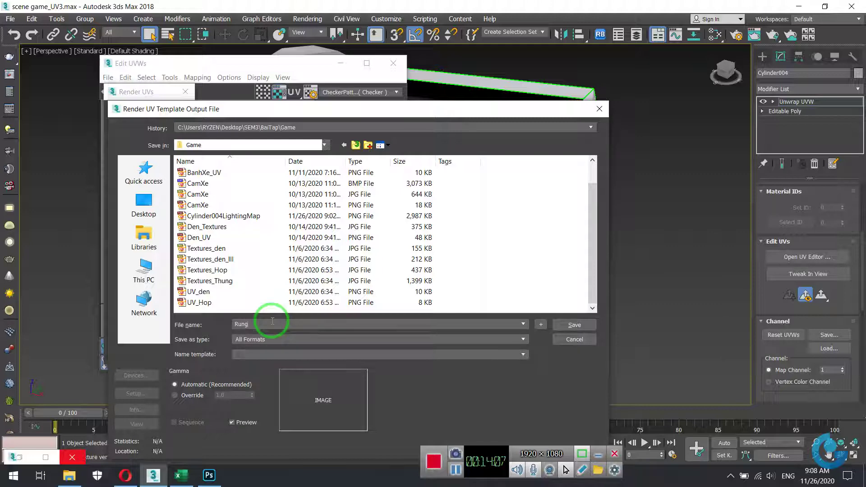
{"action": "key", "text": "BackSpace"}
{"action": "key", "text": "BackSpace"}
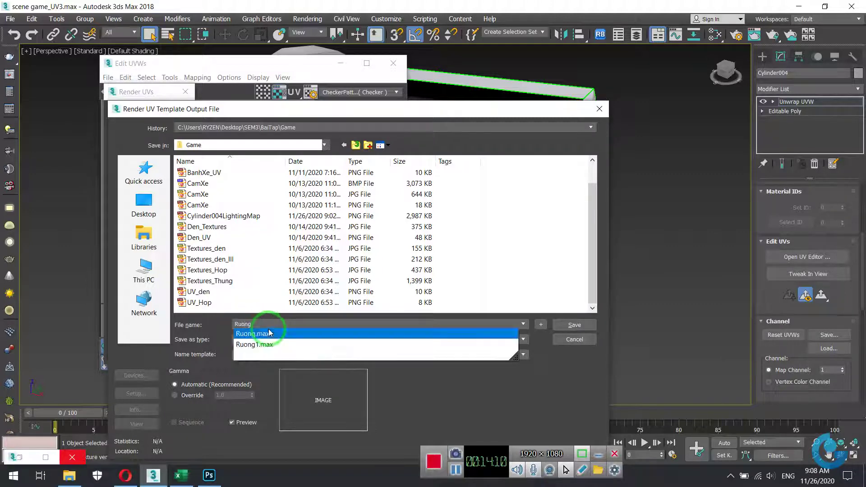
{"action": "type", "text": "ong"}
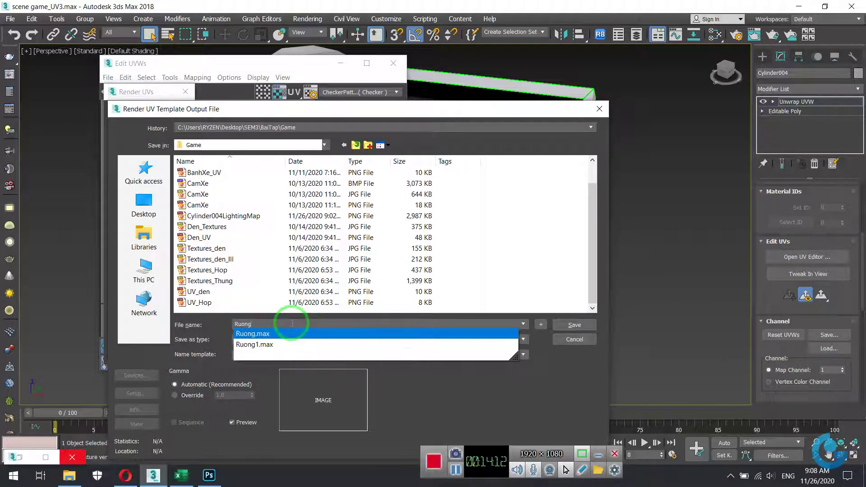
{"action": "type", "text": "_UV"}
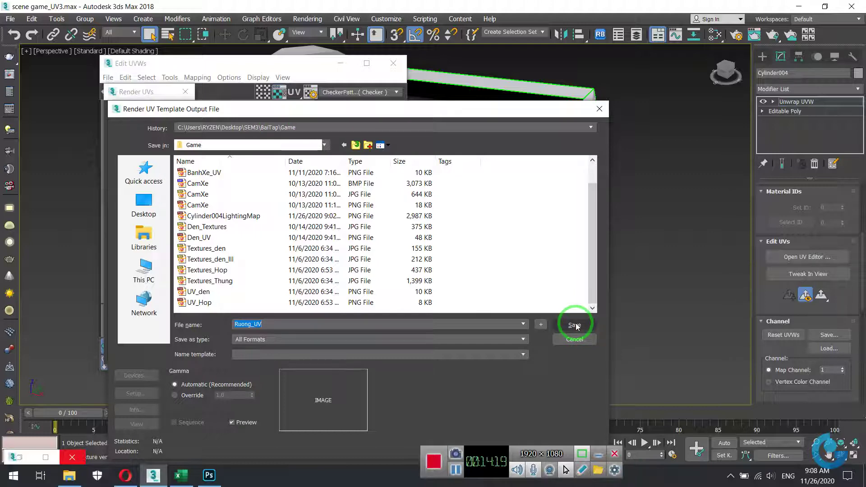
{"action": "left_click", "coordinate": [524, 340]}
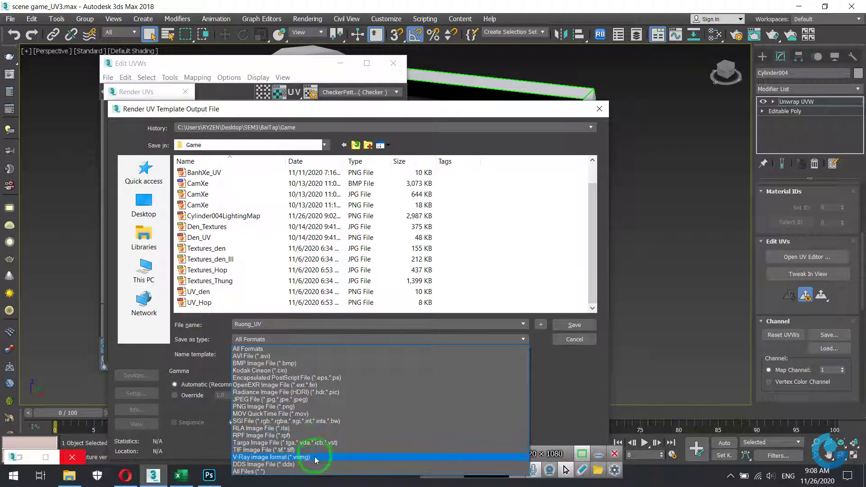
{"action": "left_click", "coordinate": [315, 409]}
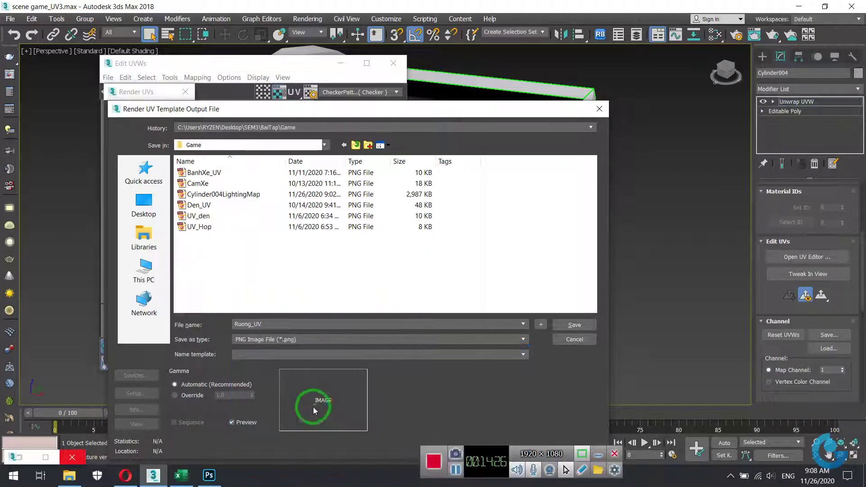
{"action": "left_click", "coordinate": [567, 325]}
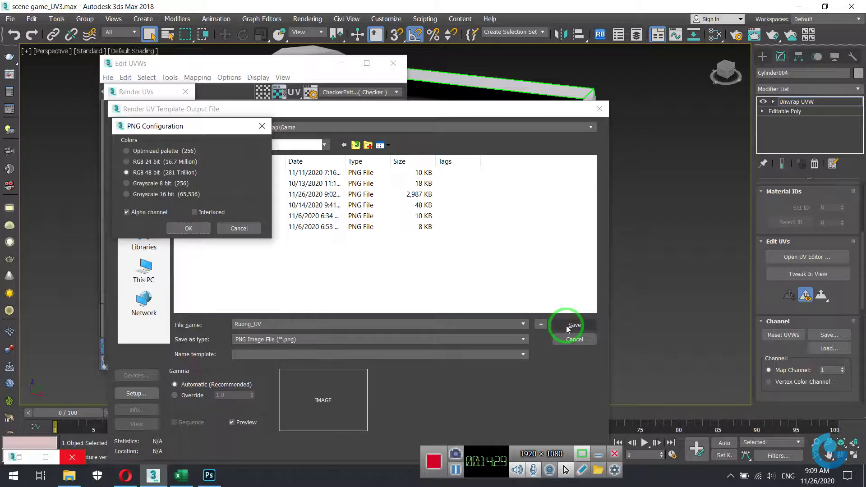
{"action": "left_click", "coordinate": [194, 228]}
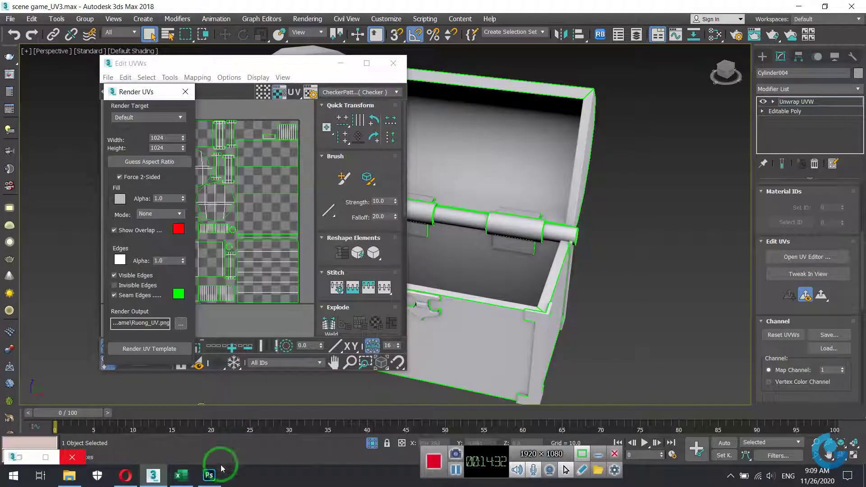
{"action": "left_click", "coordinate": [209, 475]}
{"action": "left_click", "coordinate": [70, 476]}
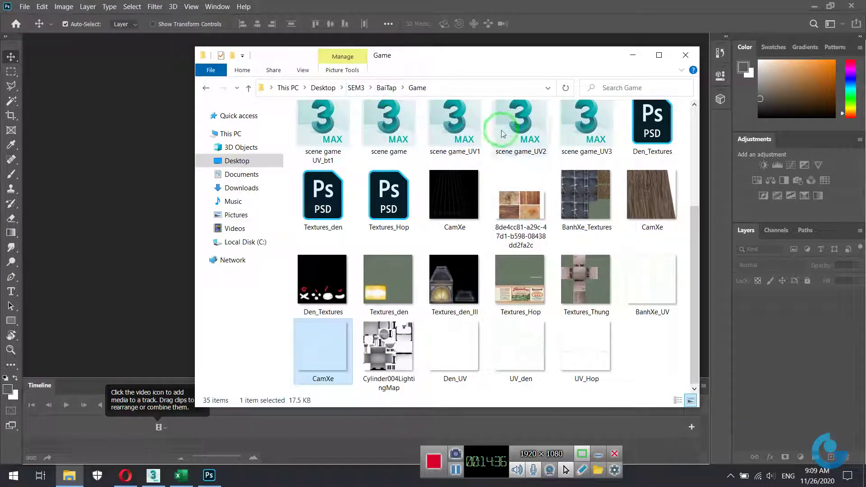
{"action": "left_click", "coordinate": [655, 347]}
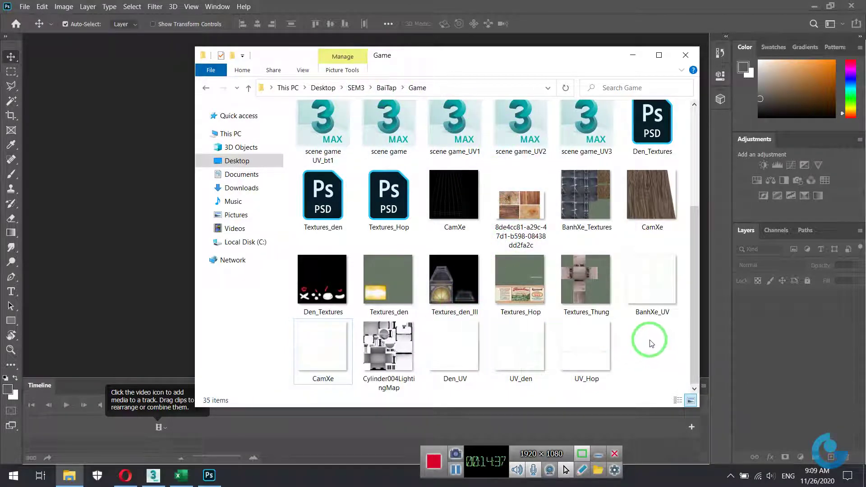
{"action": "scroll", "coordinate": [650, 342], "scroll_direction": "up", "scroll_amount": 3}
{"action": "scroll", "coordinate": [650, 342], "scroll_direction": "down", "scroll_amount": 3}
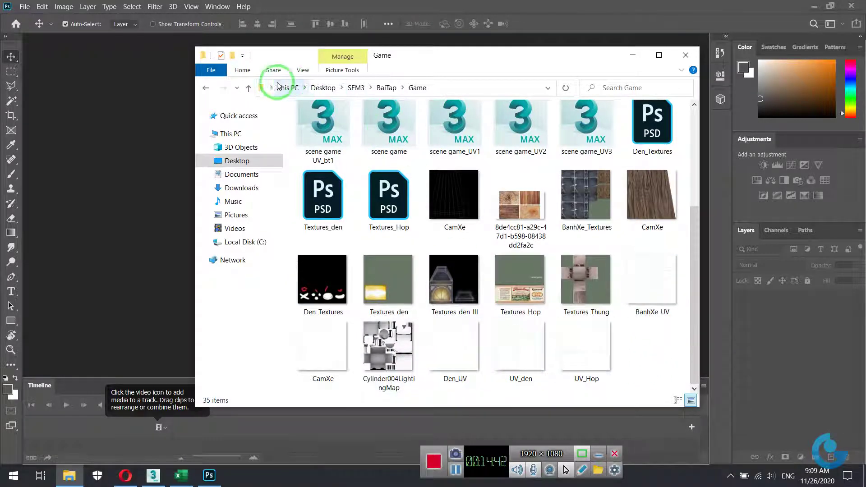
{"action": "left_click", "coordinate": [249, 88]}
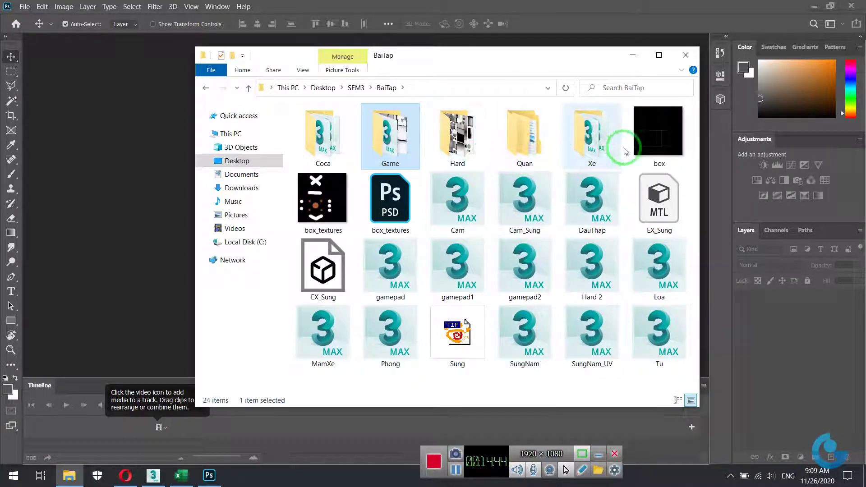
{"action": "left_click", "coordinate": [386, 89]}
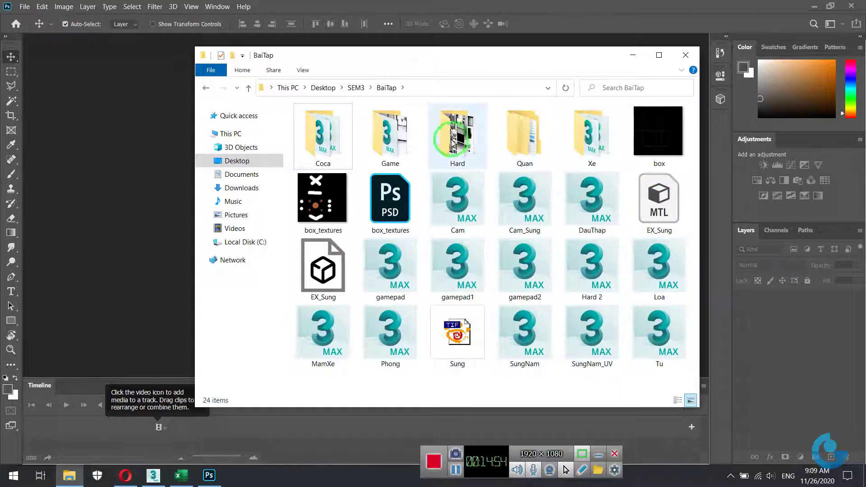
{"action": "double_click", "coordinate": [389, 135]}
{"action": "scroll", "coordinate": [546, 232], "scroll_direction": "down", "scroll_amount": 3}
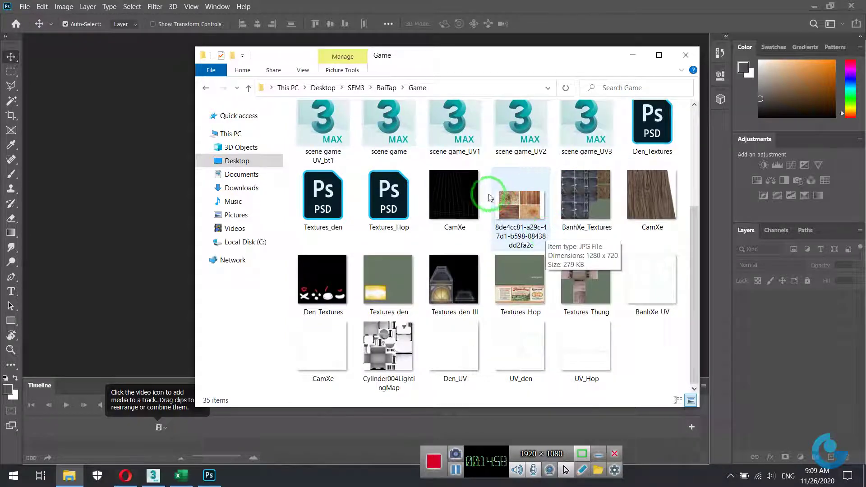
{"action": "left_click", "coordinate": [460, 195]}
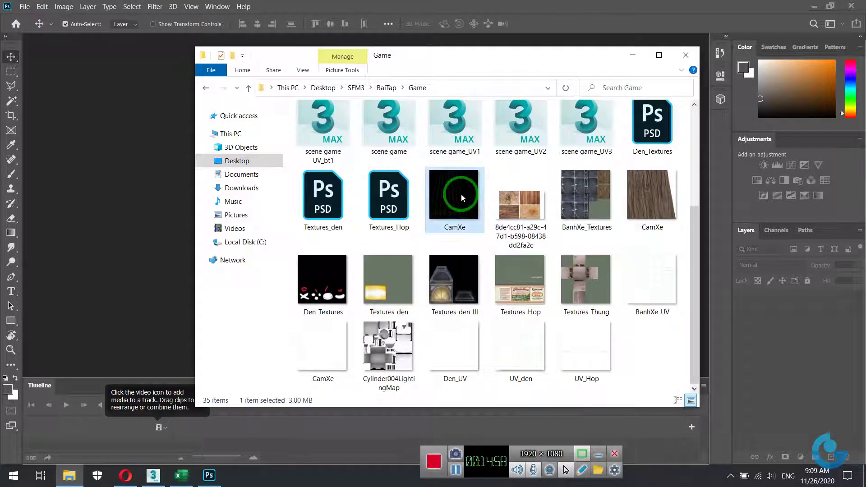
{"action": "left_click", "coordinate": [525, 199]}
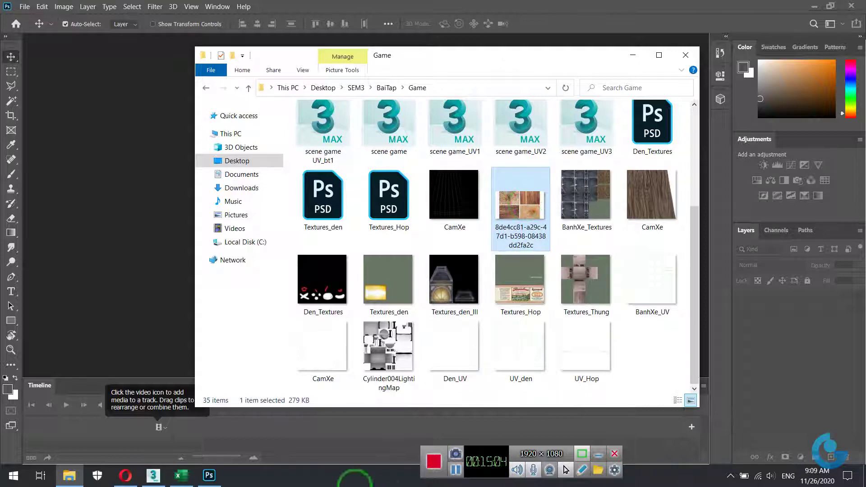
{"action": "left_click", "coordinate": [209, 478]}
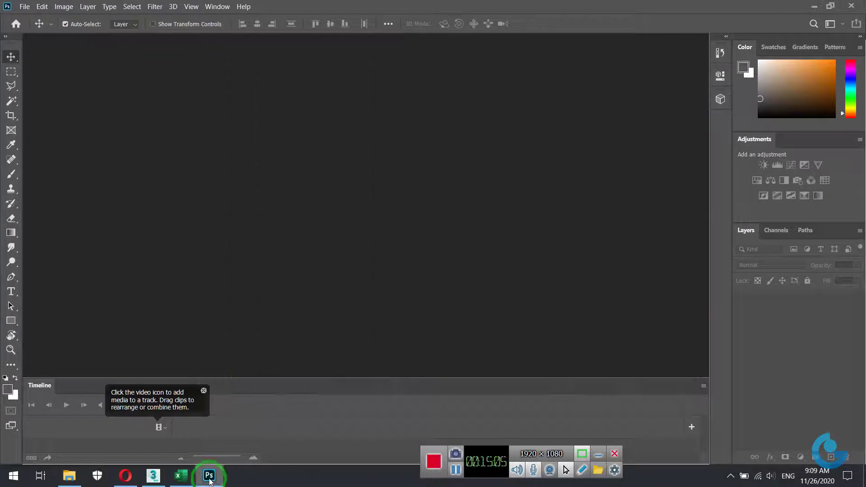
{"action": "left_click", "coordinate": [26, 7]}
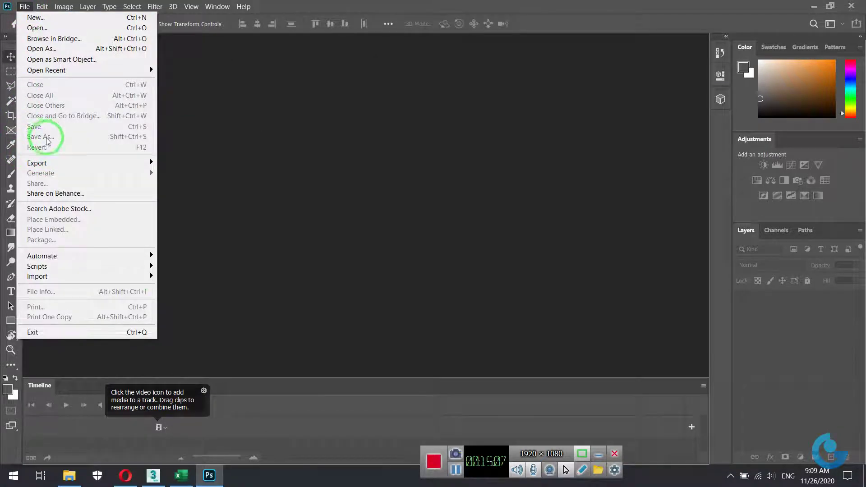
{"action": "left_click", "coordinate": [241, 285]}
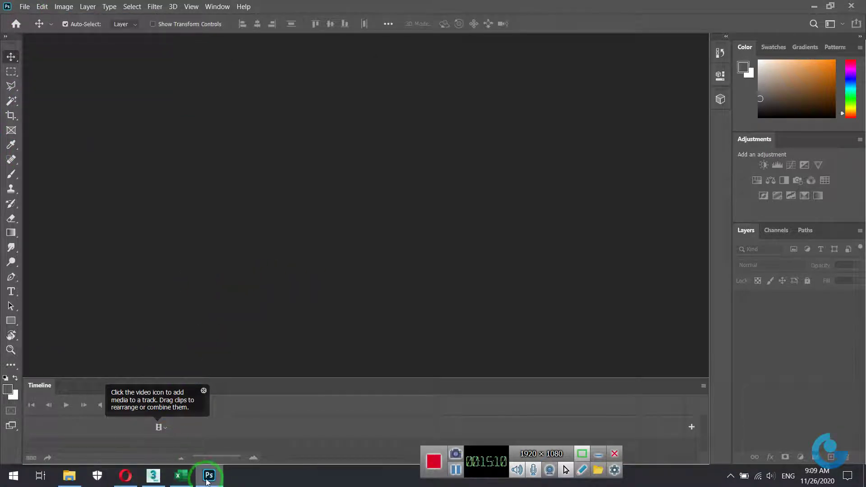
{"action": "left_click", "coordinate": [153, 475]}
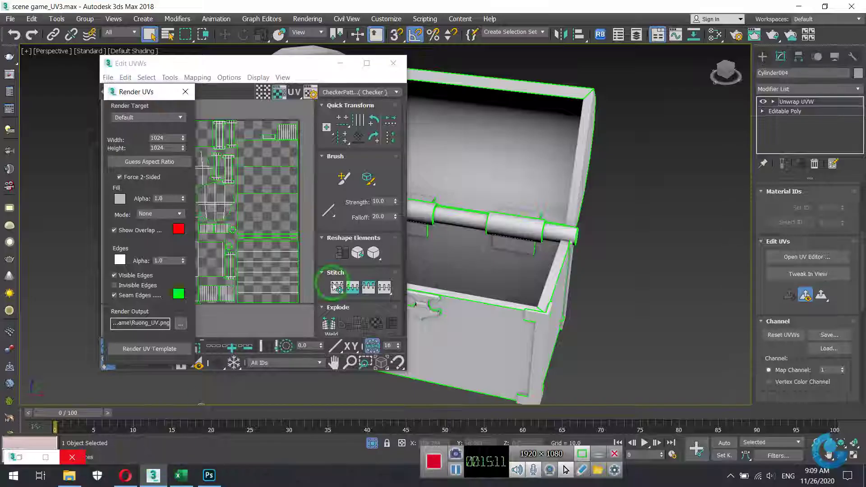
Step: Reconfirm Ruong_UV.png as output, render the UV template, and bring up the Game folder
{"action": "left_click", "coordinate": [182, 324]}
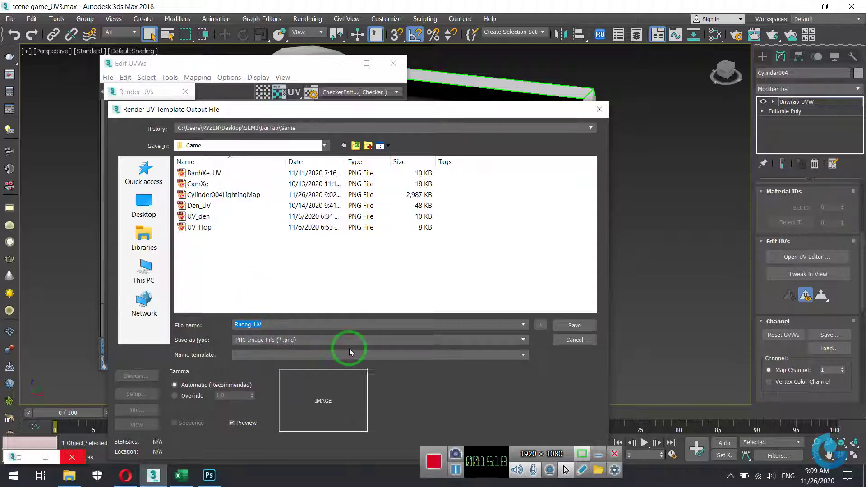
{"action": "left_click", "coordinate": [569, 327]}
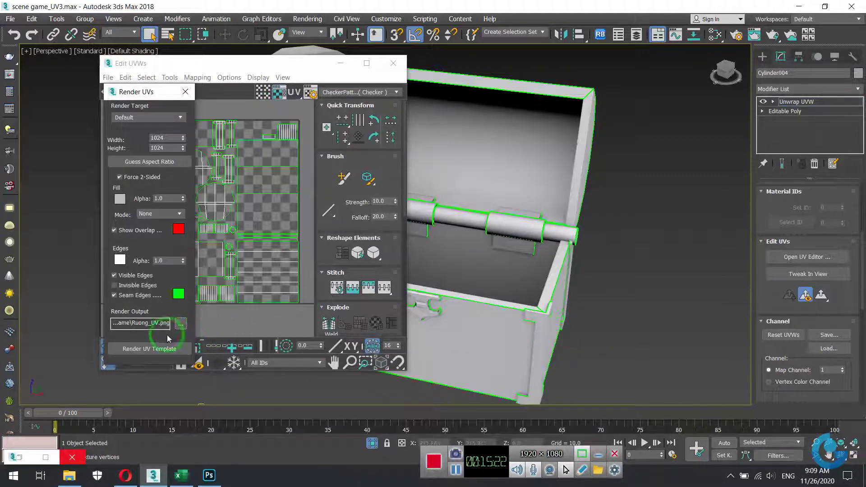
{"action": "left_click", "coordinate": [137, 350]}
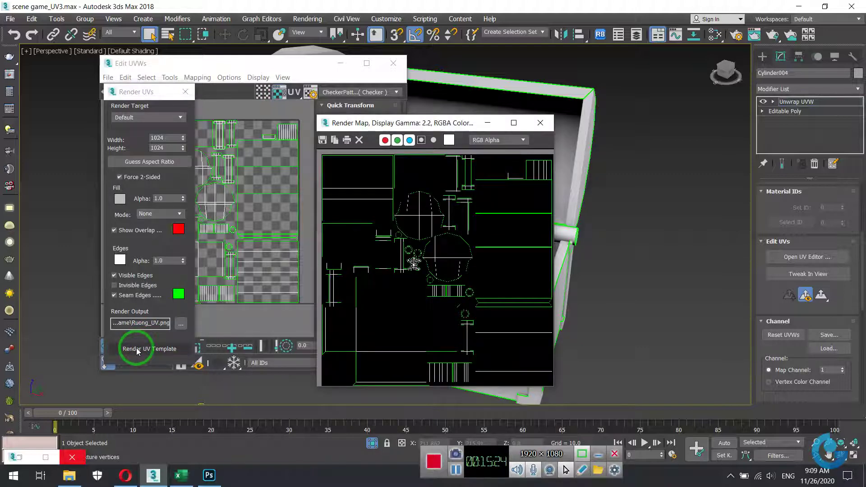
{"action": "left_click", "coordinate": [68, 477]}
{"action": "left_click", "coordinate": [542, 201]}
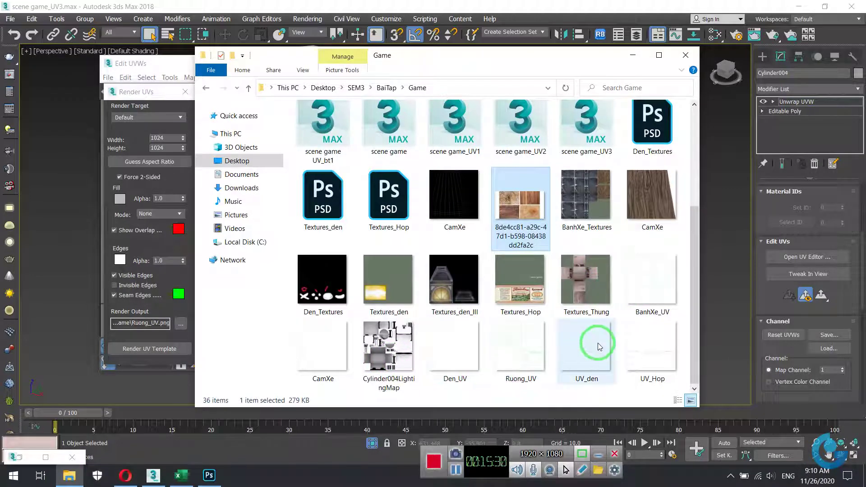
Step: Select Ruong_UV in the Game folder, then switch to Photoshop and back to Explorer
{"action": "scroll", "coordinate": [614, 271], "scroll_direction": "up", "scroll_amount": 2}
{"action": "scroll", "coordinate": [615, 271], "scroll_direction": "down", "scroll_amount": 2}
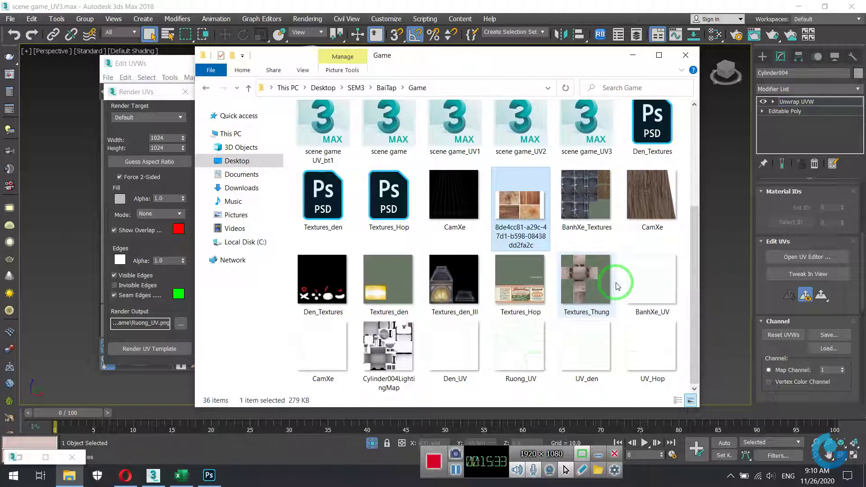
{"action": "left_click", "coordinate": [523, 356]}
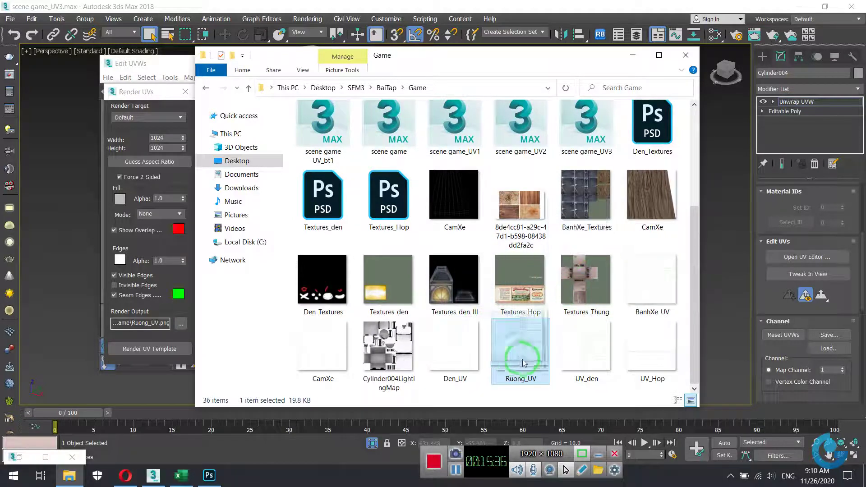
{"action": "left_click", "coordinate": [153, 476]}
{"action": "left_click", "coordinate": [209, 476]}
Step: Open Ruong_UV.png in Photoshop and add a dark-grey filled Layer 2 beneath the UV lines
{"action": "left_click", "coordinate": [72, 477]}
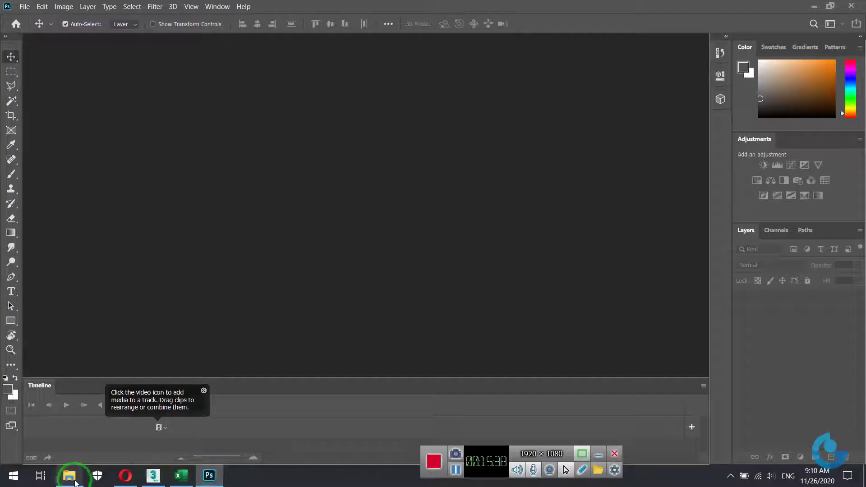
{"action": "left_click_drag", "start_coordinate": [502, 340], "coordinate": [149, 193]}
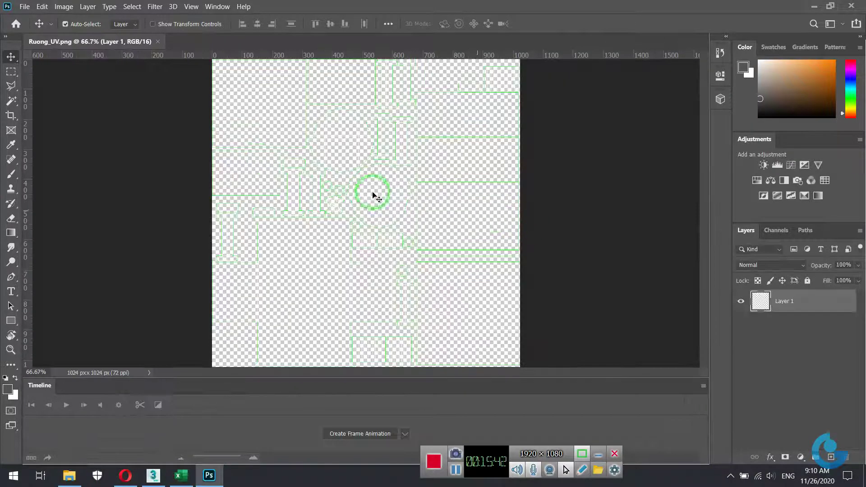
{"action": "left_click", "coordinate": [815, 371]}
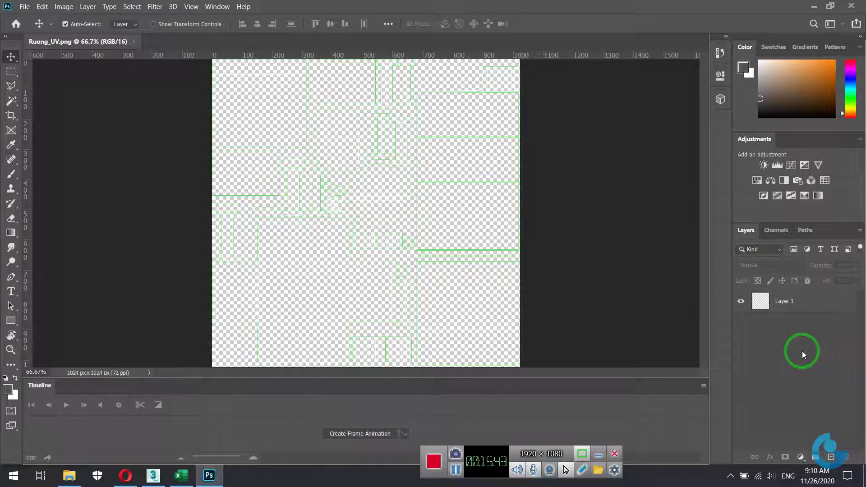
{"action": "left_click", "coordinate": [826, 457]}
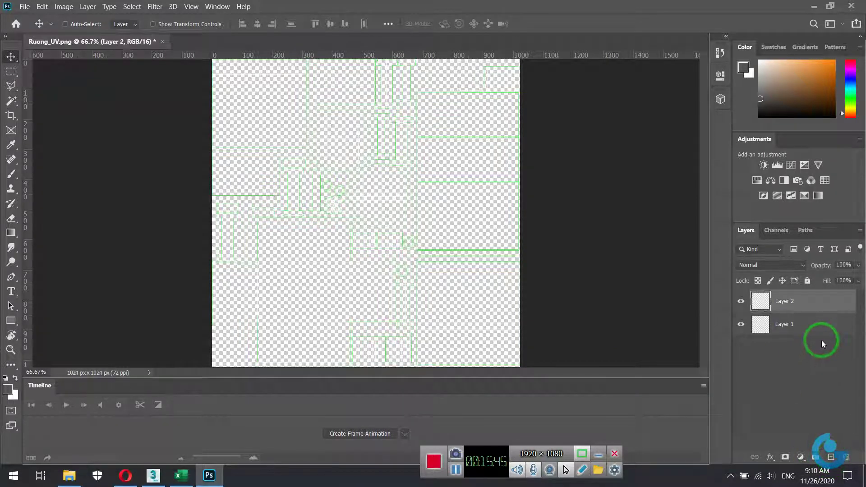
{"action": "key", "text": "ctrl+BackSpace"}
{"action": "left_click_drag", "start_coordinate": [789, 301], "coordinate": [787, 351]}
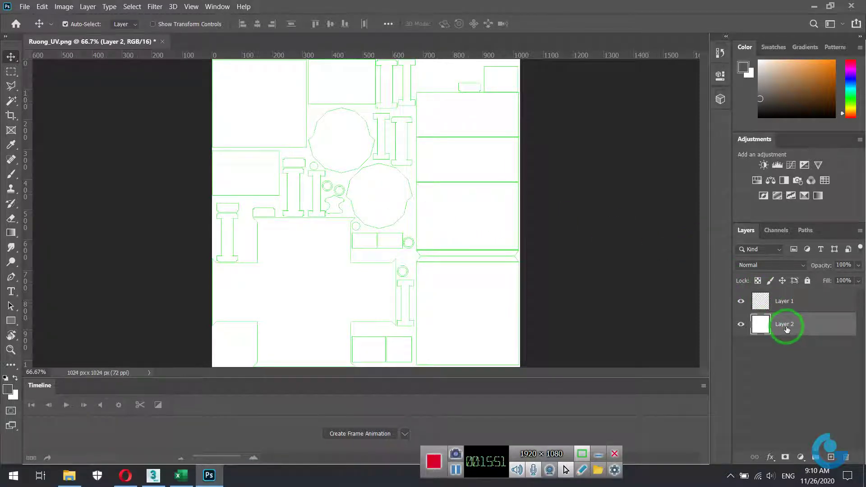
{"action": "key", "text": "alt+BackSpace"}
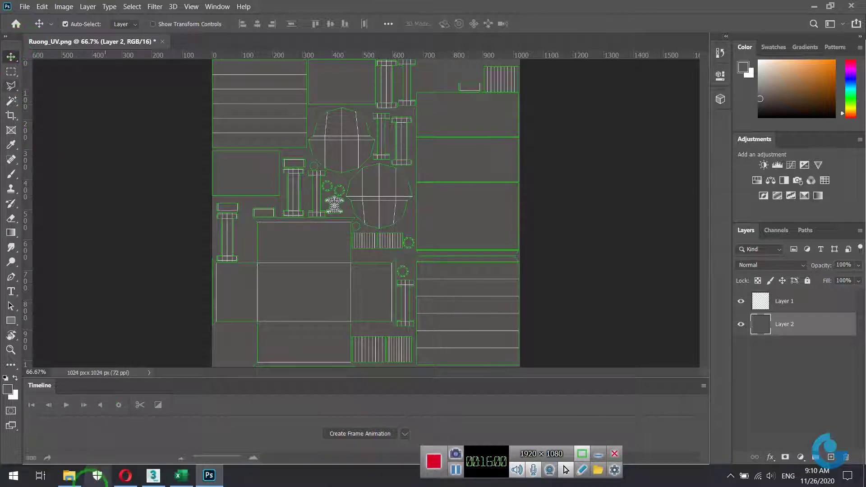
{"action": "left_click", "coordinate": [73, 479]}
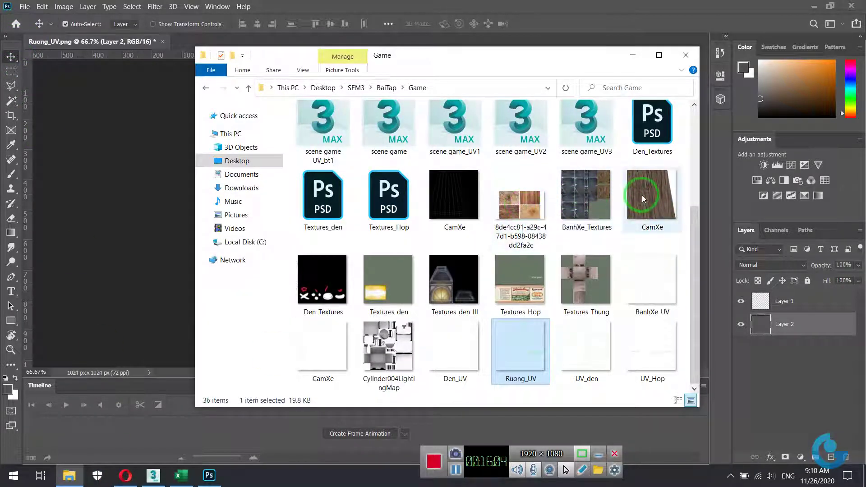
Step: Place the CamXe wood texture between the UV lines and grey fill, then return to 3ds Max
{"action": "left_click_drag", "start_coordinate": [642, 199], "coordinate": [169, 193]}
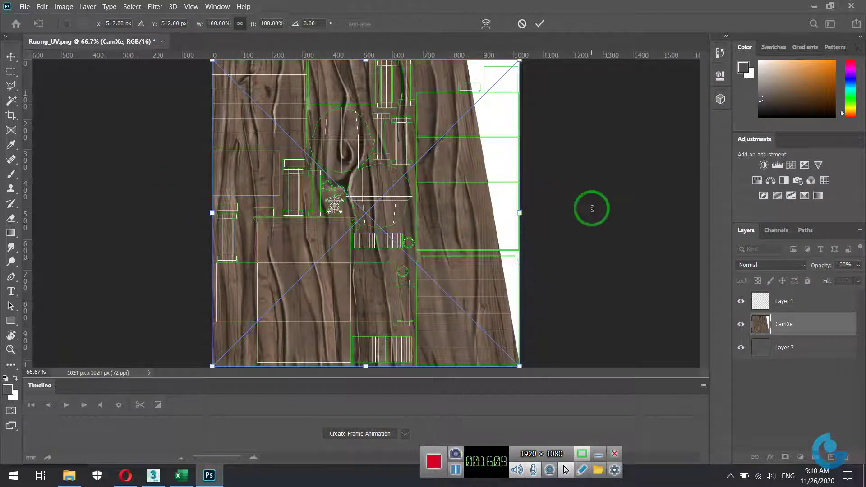
{"action": "key", "text": "Return"}
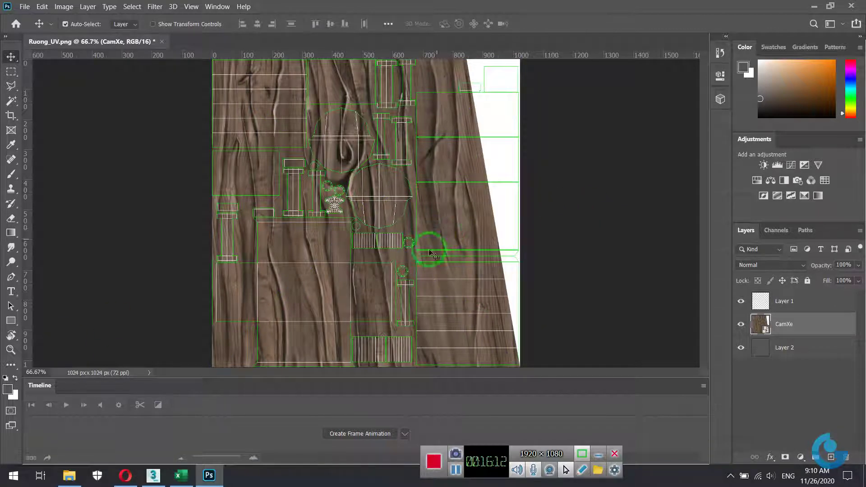
{"action": "left_click", "coordinate": [73, 483]}
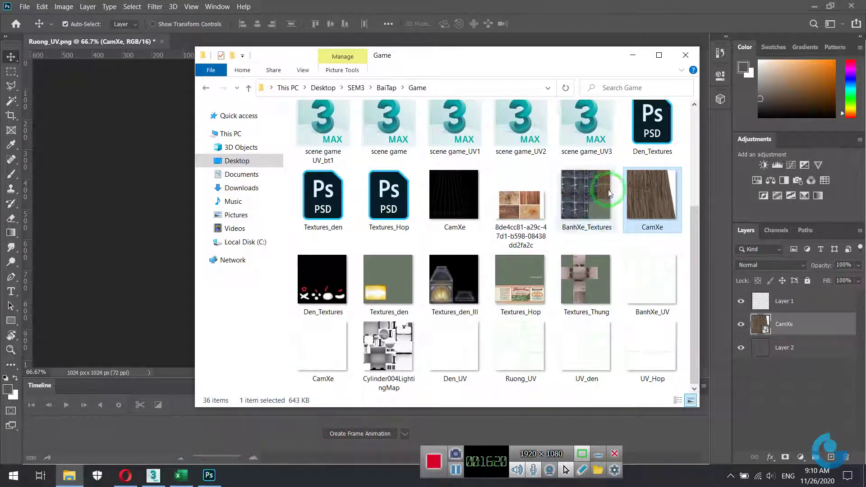
{"action": "scroll", "coordinate": [521, 212], "scroll_direction": "up", "scroll_amount": 3}
{"action": "left_click", "coordinate": [248, 88]}
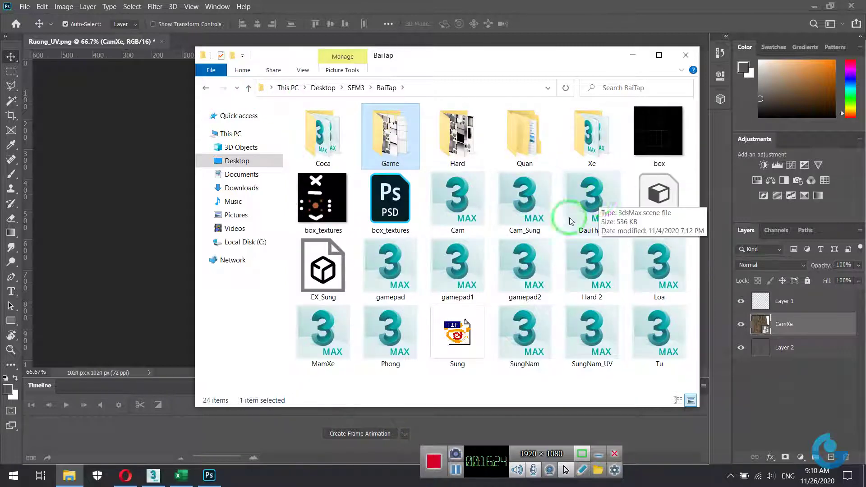
{"action": "left_click", "coordinate": [152, 479]}
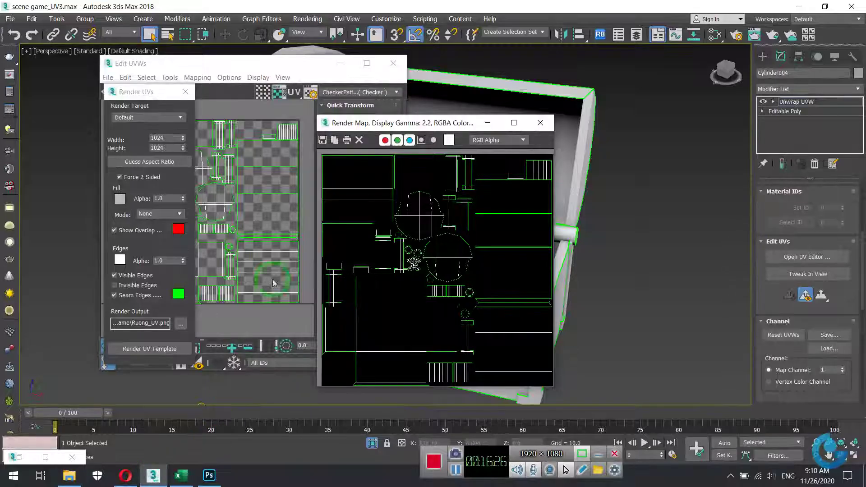
Step: Close the rendered UV map, the Edit UVWs window and the material editor
{"action": "left_click", "coordinate": [540, 123]}
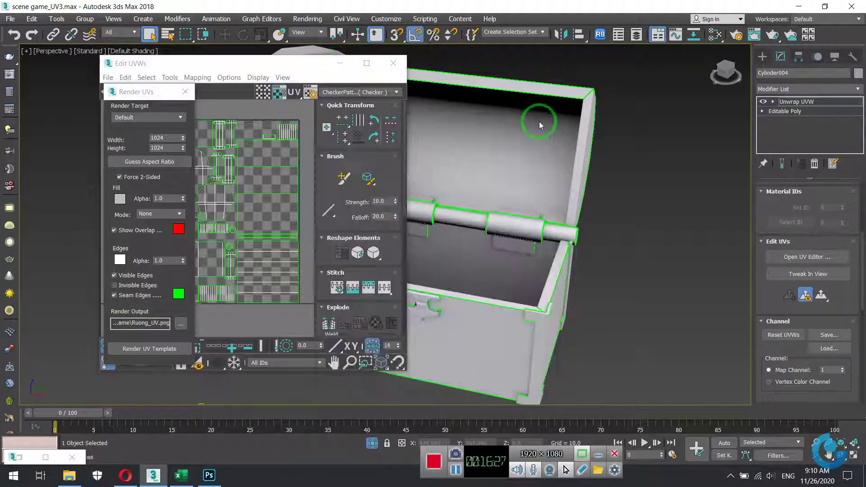
{"action": "left_click", "coordinate": [393, 63]}
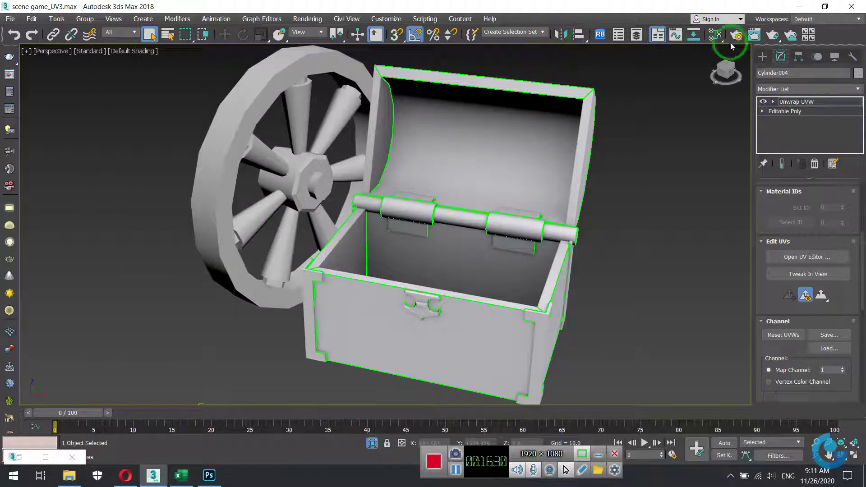
{"action": "left_click", "coordinate": [20, 458]}
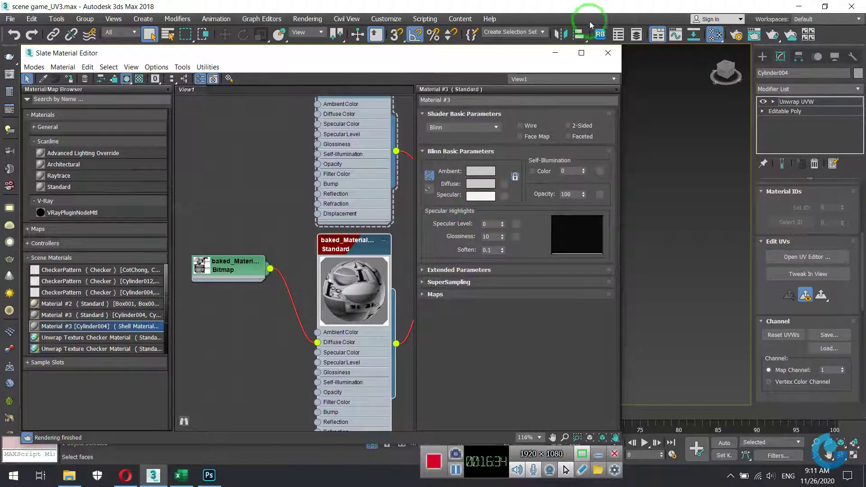
{"action": "left_click", "coordinate": [608, 52]}
Step: Check the Render To Texture output file Cylinder004LightingMap.png, then switch to Photoshop
{"action": "left_click", "coordinate": [314, 20]}
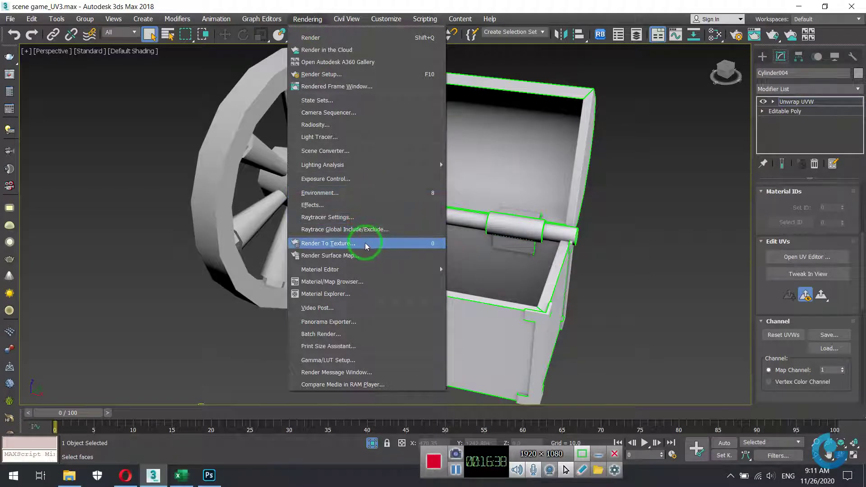
{"action": "left_click", "coordinate": [328, 244]}
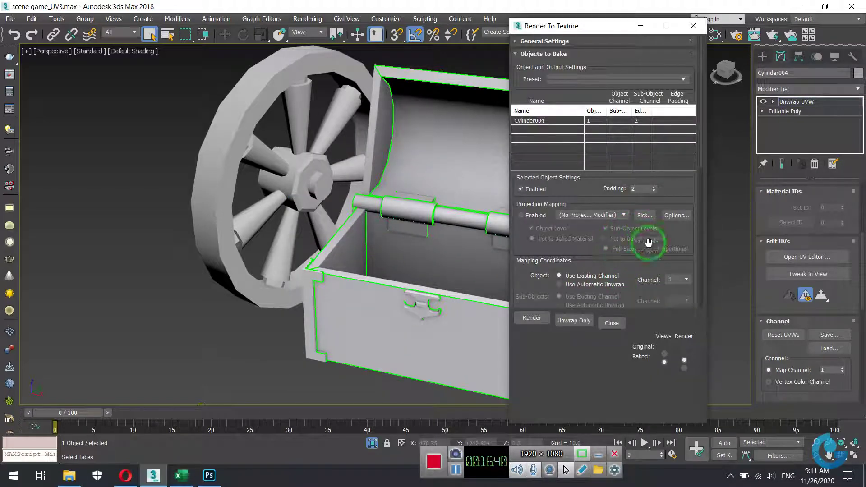
{"action": "scroll", "coordinate": [640, 252], "scroll_direction": "down", "scroll_amount": 5}
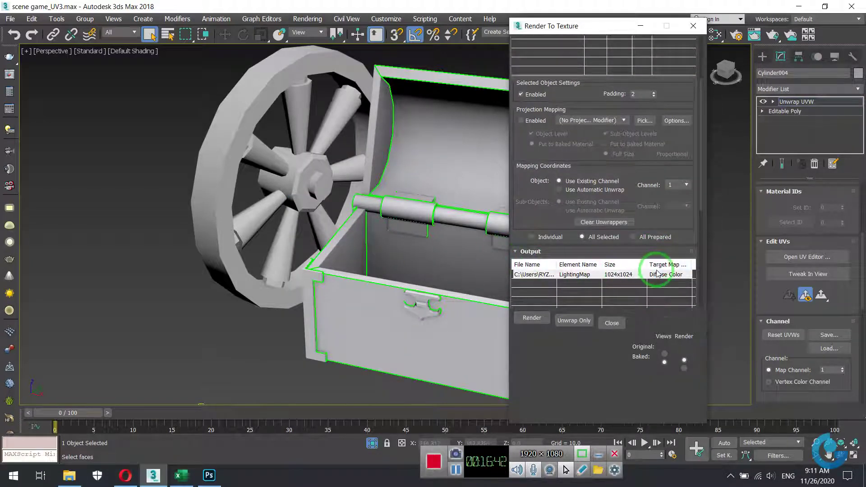
{"action": "scroll", "coordinate": [648, 252], "scroll_direction": "down", "scroll_amount": 1}
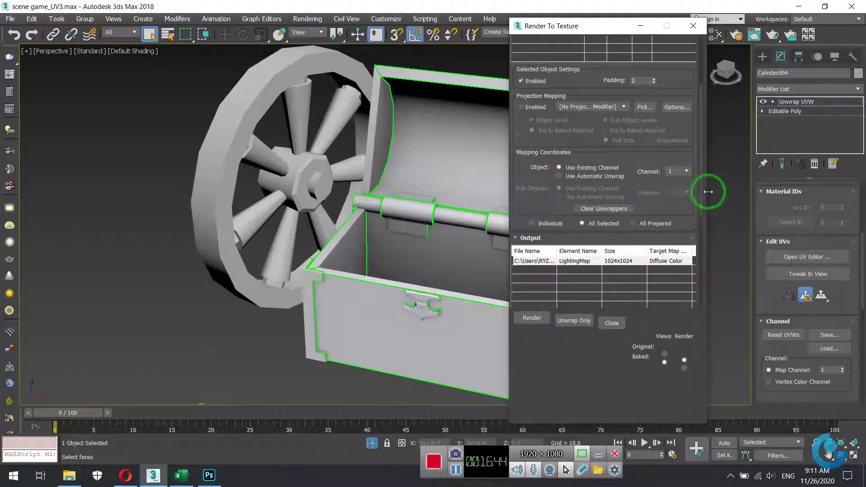
{"action": "scroll", "coordinate": [692, 178], "scroll_direction": "down", "scroll_amount": 4}
{"action": "scroll", "coordinate": [696, 253], "scroll_direction": "down", "scroll_amount": 1}
{"action": "scroll", "coordinate": [686, 280], "scroll_direction": "down", "scroll_amount": 1}
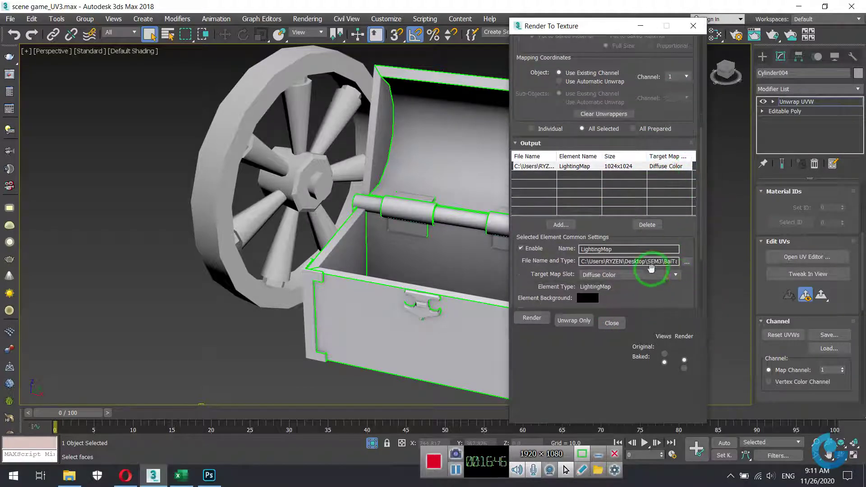
{"action": "left_click", "coordinate": [688, 264]}
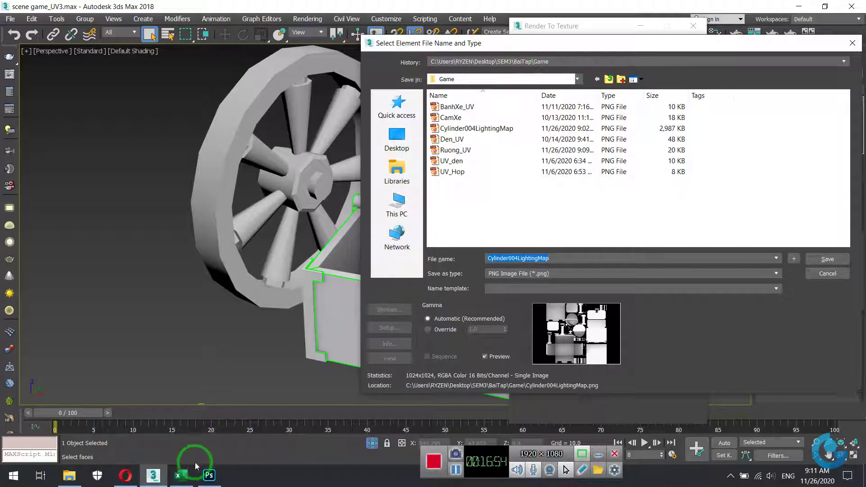
{"action": "left_click", "coordinate": [209, 475]}
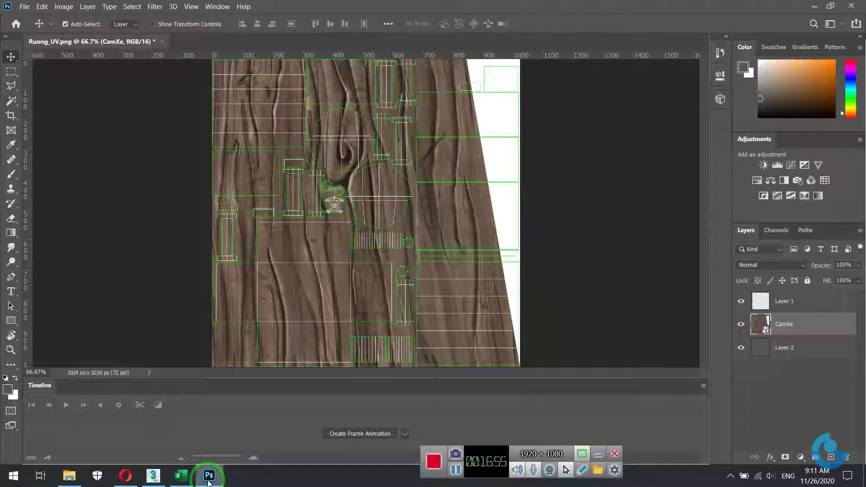
Step: Drag Cylinder004LightingMap from the Game folder onto the Photoshop canvas as a new layer
{"action": "left_click", "coordinate": [68, 476]}
{"action": "left_click", "coordinate": [386, 87]}
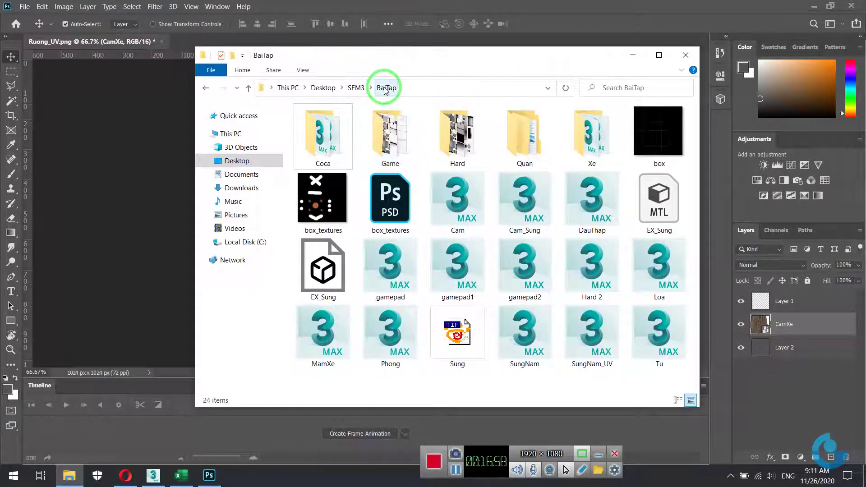
{"action": "double_click", "coordinate": [377, 122]}
{"action": "scroll", "coordinate": [604, 232], "scroll_direction": "down", "scroll_amount": 3}
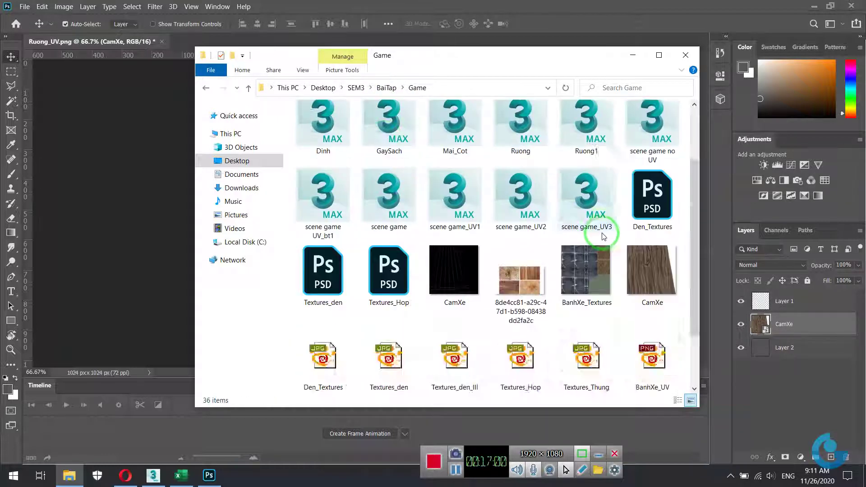
{"action": "scroll", "coordinate": [605, 239], "scroll_direction": "down", "scroll_amount": 2}
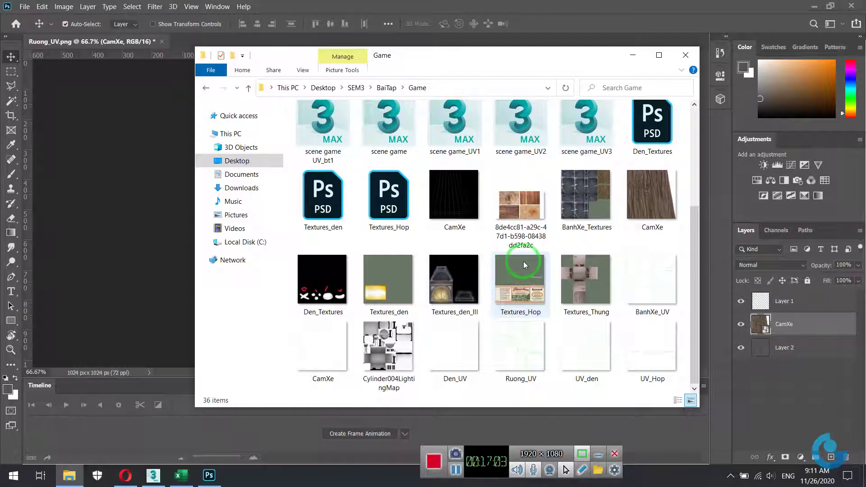
{"action": "left_click", "coordinate": [397, 353]}
{"action": "left_click_drag", "start_coordinate": [387, 356], "coordinate": [161, 191]}
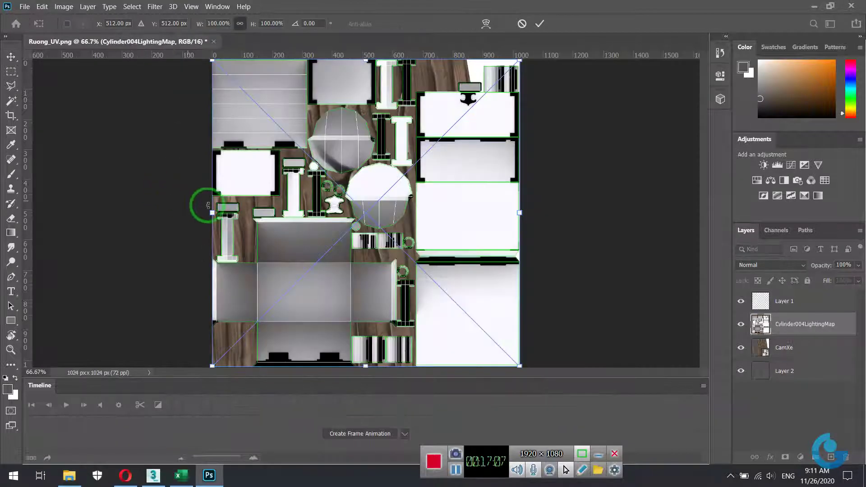
{"action": "left_click", "coordinate": [435, 269]}
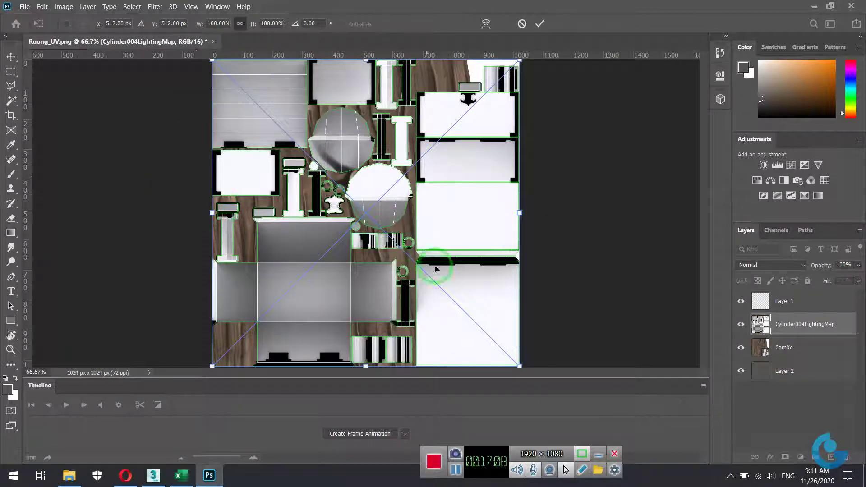
{"action": "left_click", "coordinate": [758, 312]}
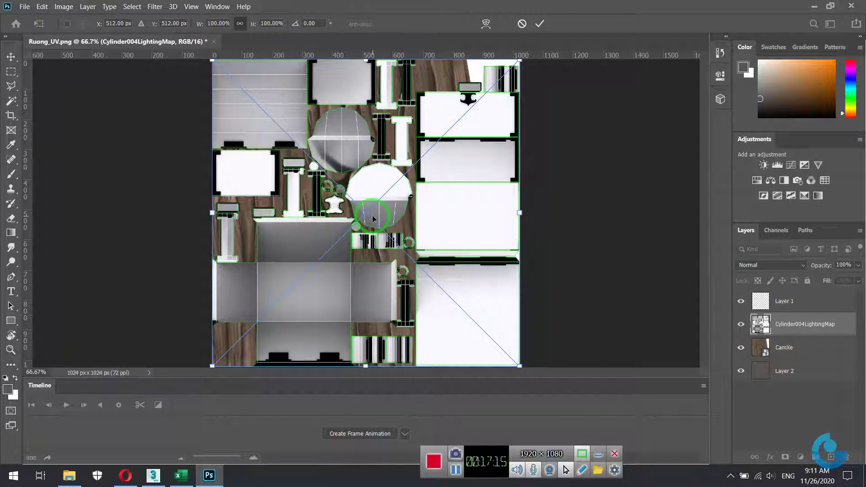
{"action": "scroll", "coordinate": [373, 218], "scroll_direction": "up", "scroll_amount": 1, "text": "alt"}
{"action": "left_click_drag", "start_coordinate": [400, 248], "coordinate": [429, 155]}
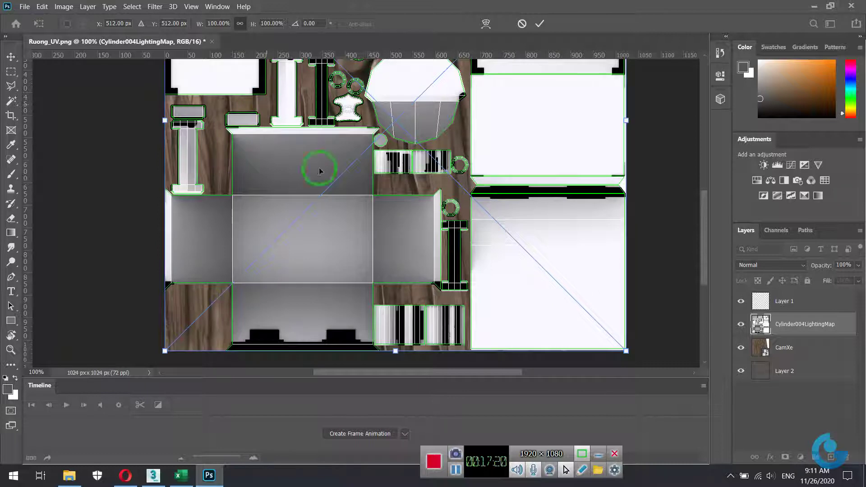
{"action": "left_click", "coordinate": [742, 303]}
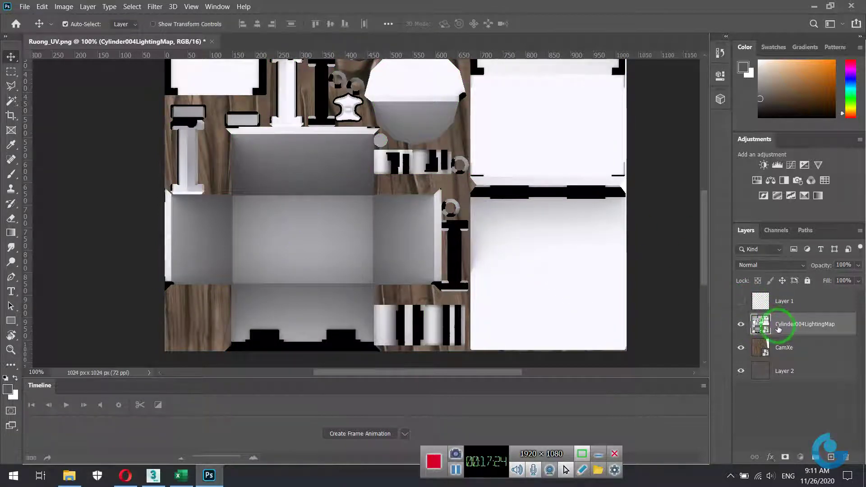
{"action": "left_click", "coordinate": [787, 266]}
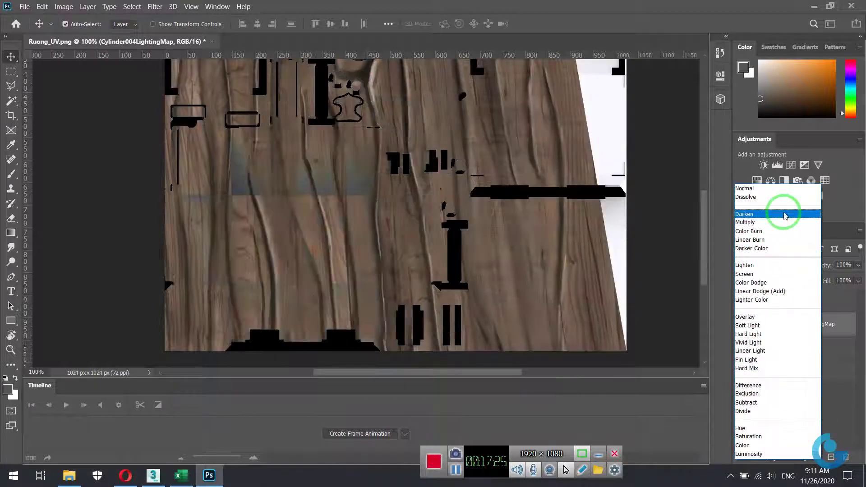
{"action": "left_click", "coordinate": [775, 223]}
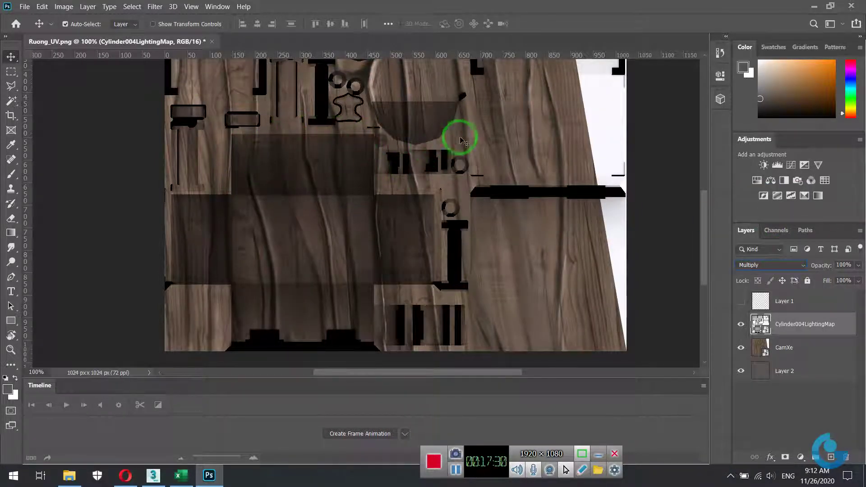
{"action": "left_click_drag", "start_coordinate": [443, 110], "coordinate": [329, 231]}
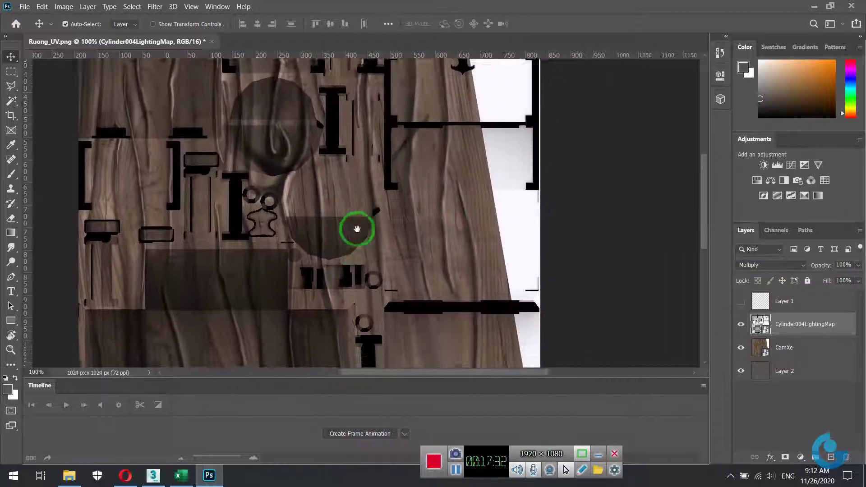
{"action": "mouse_move", "coordinate": [299, 155]}
{"action": "left_mouse_down"}
{"action": "mouse_move", "coordinate": [455, 198]}
{"action": "mouse_move", "coordinate": [419, 169]}
{"action": "mouse_move", "coordinate": [435, 209]}
{"action": "left_mouse_up"}
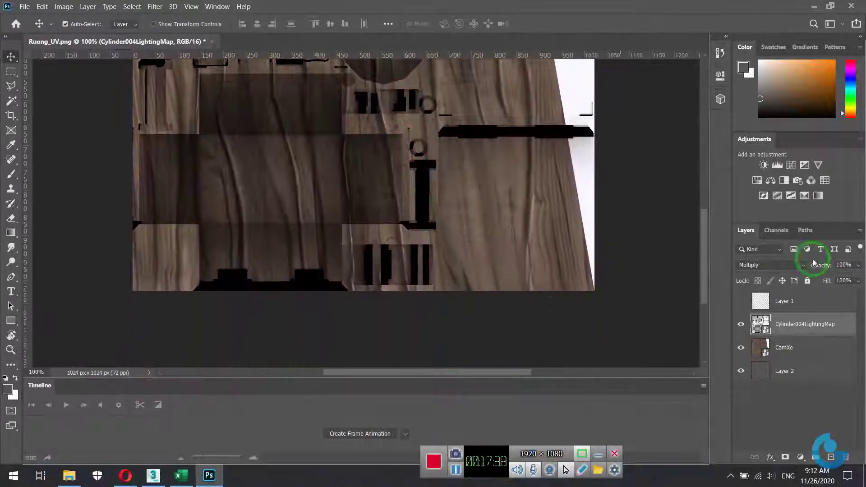
{"action": "left_click", "coordinate": [792, 350]}
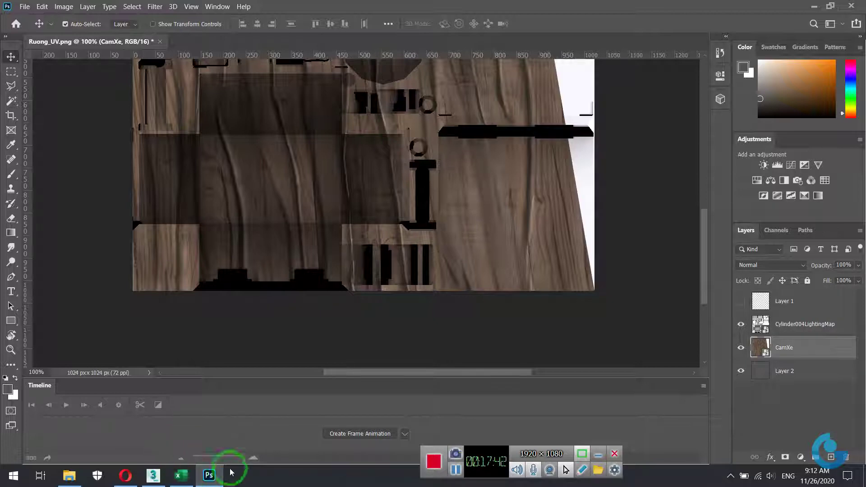
Step: Browse from Game up to SEM3, into ASM3 > 03 Textures, and select the orange wood-plank image
{"action": "left_click", "coordinate": [69, 475]}
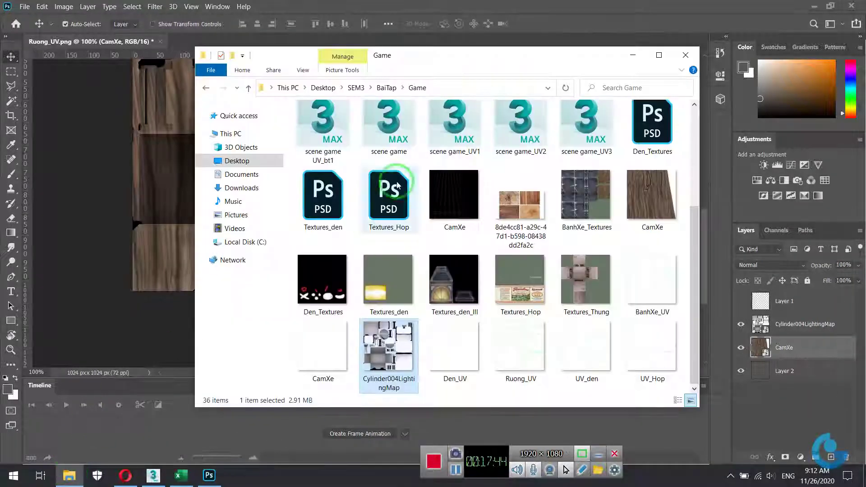
{"action": "scroll", "coordinate": [552, 199], "scroll_direction": "up", "scroll_amount": 2}
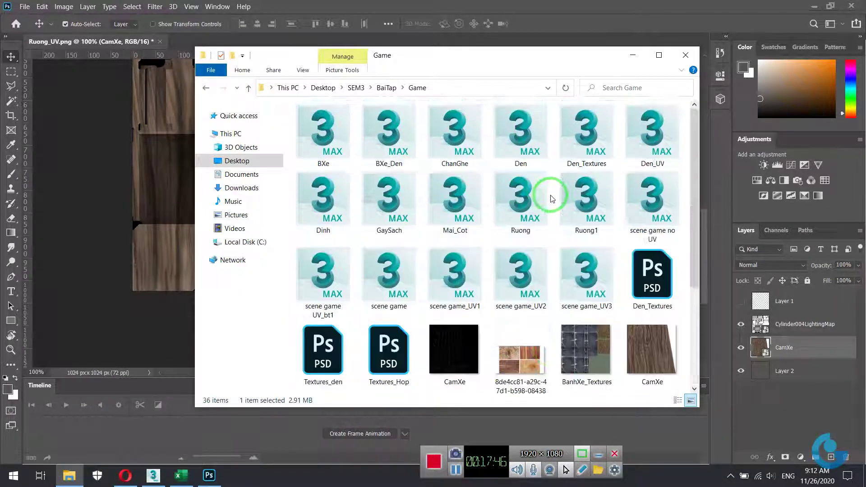
{"action": "left_click", "coordinate": [248, 87]}
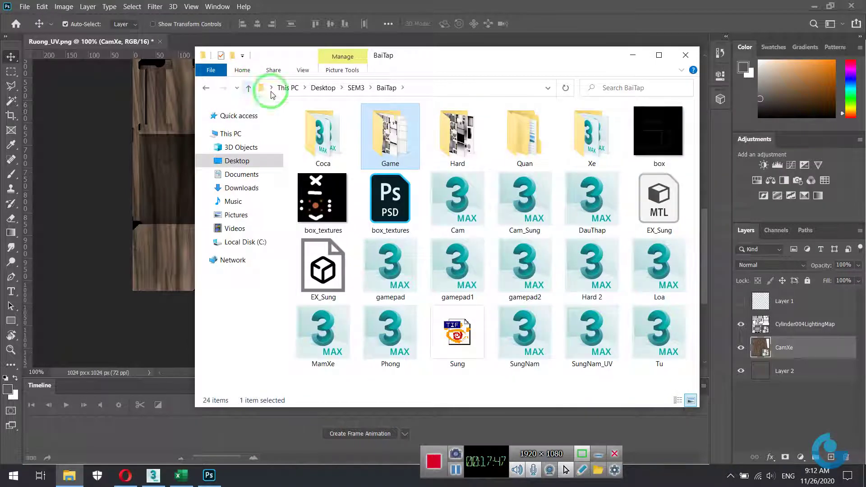
{"action": "left_click", "coordinate": [248, 87]}
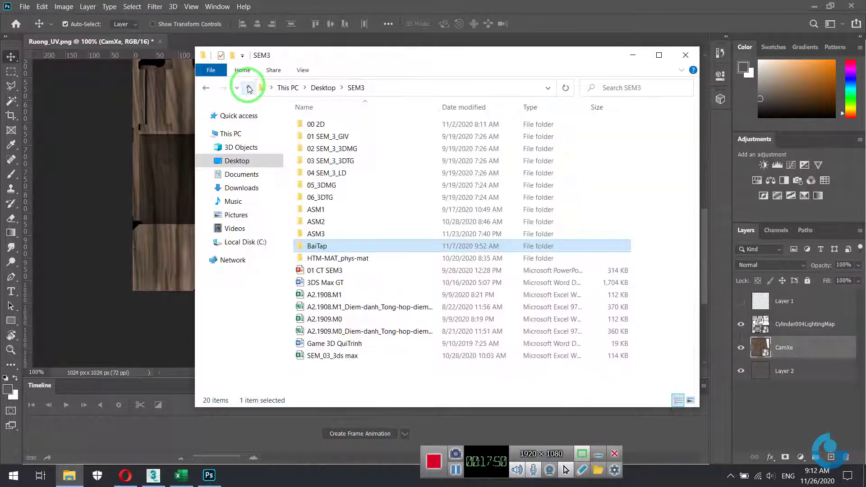
{"action": "double_click", "coordinate": [312, 234]}
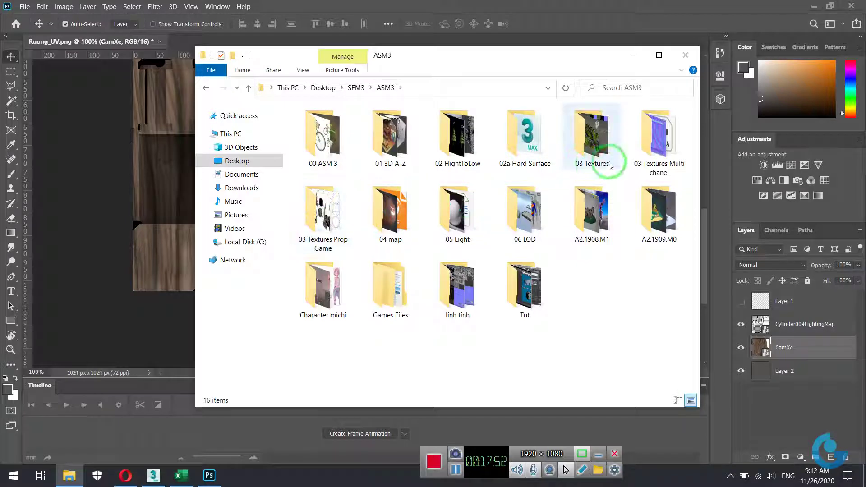
{"action": "double_click", "coordinate": [617, 146]}
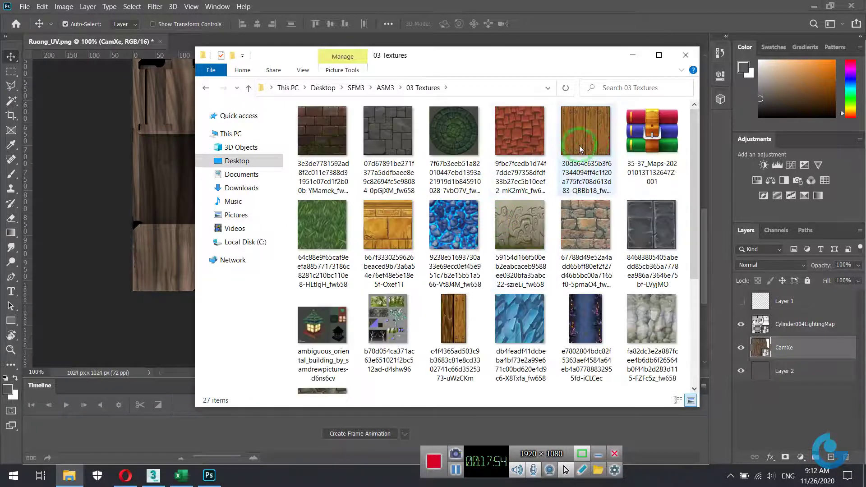
{"action": "left_click", "coordinate": [583, 134]}
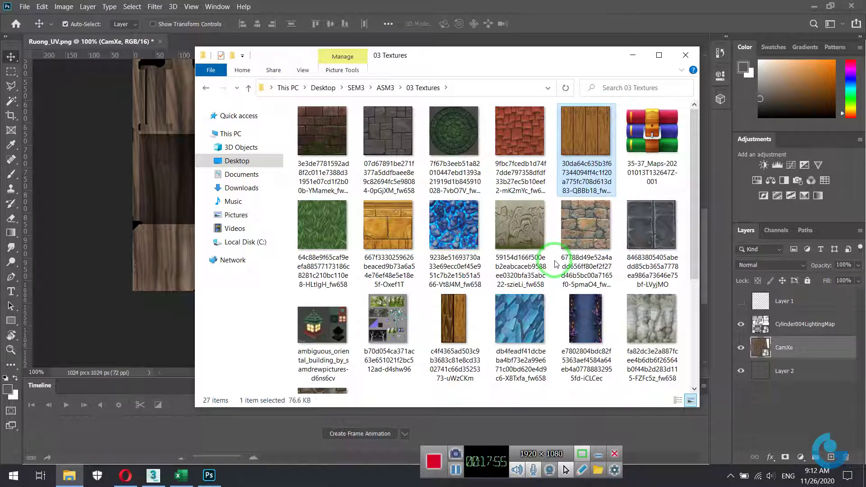
{"action": "scroll", "coordinate": [555, 267], "scroll_direction": "down", "scroll_amount": 3}
{"action": "scroll", "coordinate": [555, 267], "scroll_direction": "up", "scroll_amount": 3}
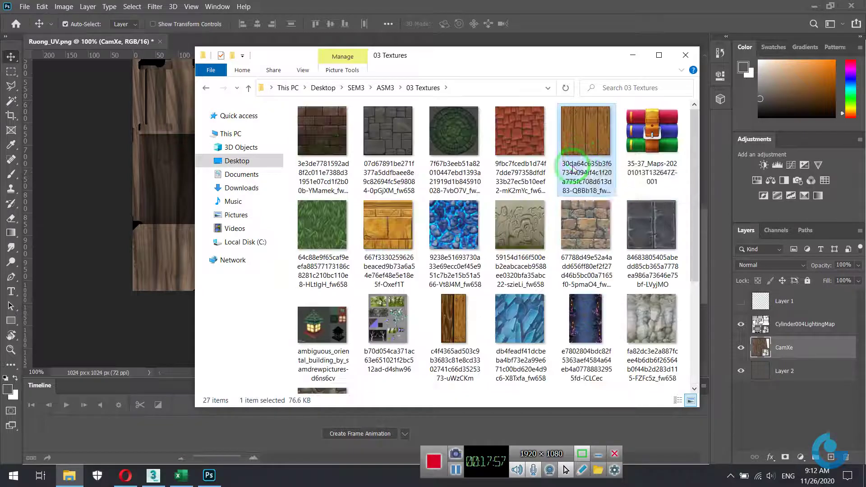
Step: Place the wood-plank texture as a layer in the canvas's lower-left quarter and duplicate it
{"action": "left_click", "coordinate": [172, 188]}
{"action": "left_click_drag", "start_coordinate": [172, 188], "coordinate": [440, 206]}
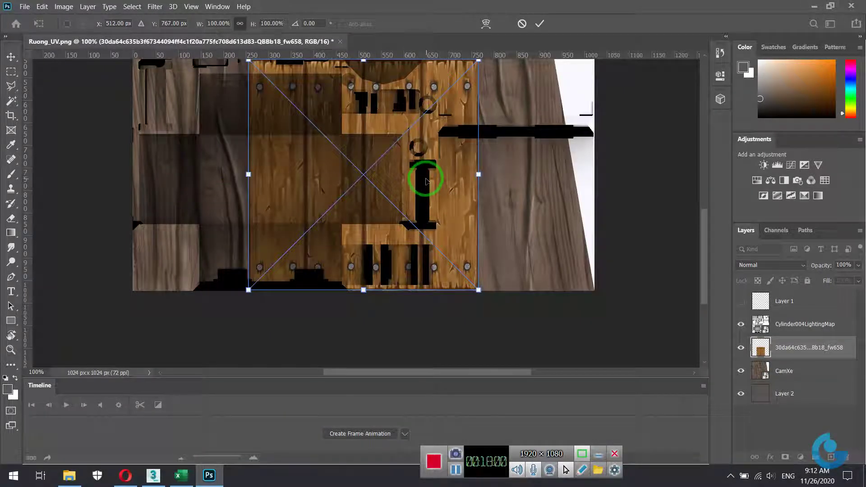
{"action": "key", "text": "ctrl+minus"}
{"action": "mouse_move", "coordinate": [377, 257]}
{"action": "left_mouse_down"}
{"action": "mouse_move", "coordinate": [294, 261]}
{"action": "mouse_move", "coordinate": [314, 252]}
{"action": "left_mouse_up"}
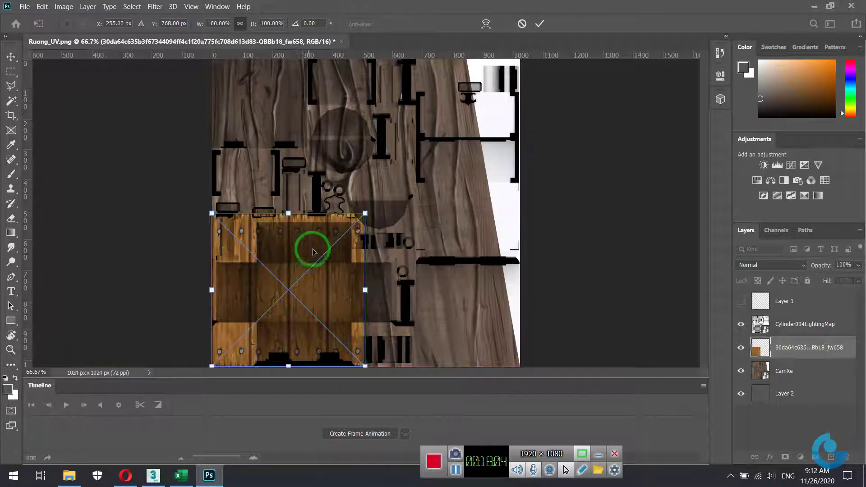
{"action": "left_click", "coordinate": [717, 281]}
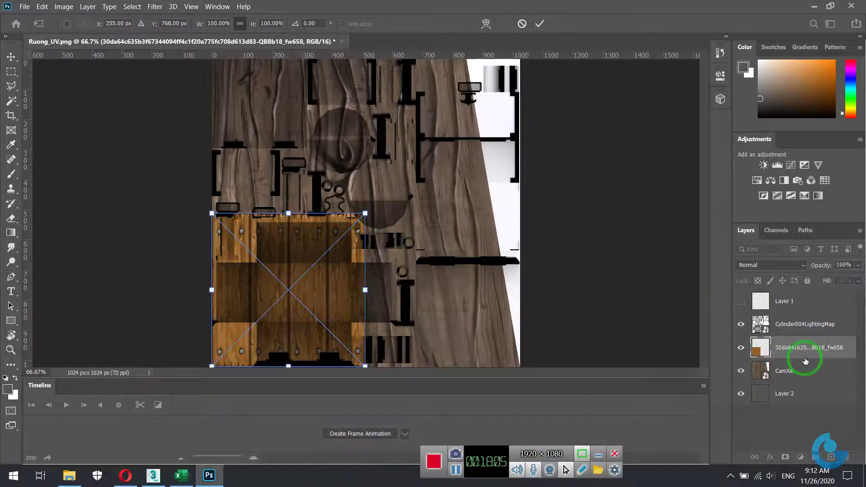
{"action": "left_click_drag", "start_coordinate": [812, 347], "coordinate": [831, 457]}
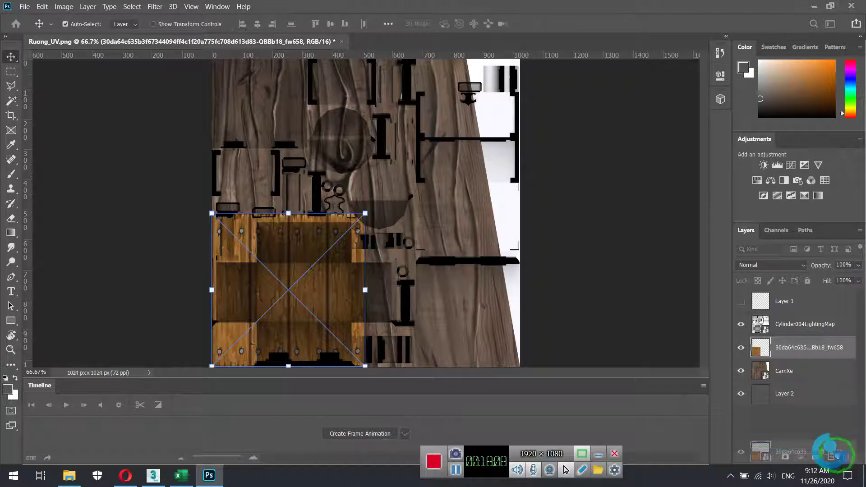
{"action": "left_click_drag", "start_coordinate": [307, 285], "coordinate": [497, 271]}
Step: Hide Cylinder004LightingMap and slide the plank copy into the lower-right quarter
{"action": "left_click", "coordinate": [760, 325]}
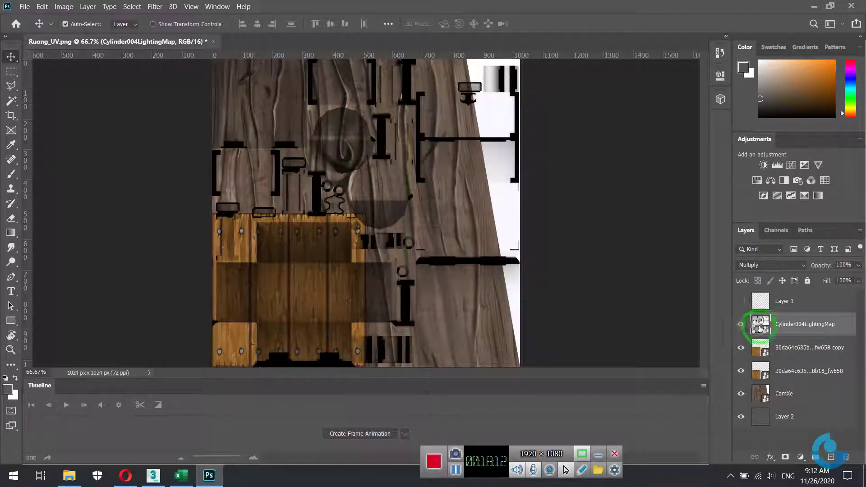
{"action": "left_click", "coordinate": [742, 325]}
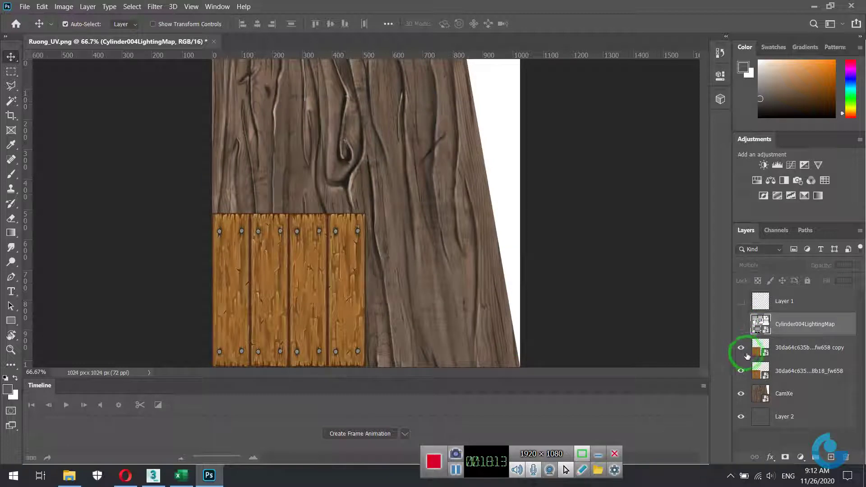
{"action": "left_click", "coordinate": [790, 356]}
{"action": "left_click_drag", "start_coordinate": [300, 287], "coordinate": [456, 288]}
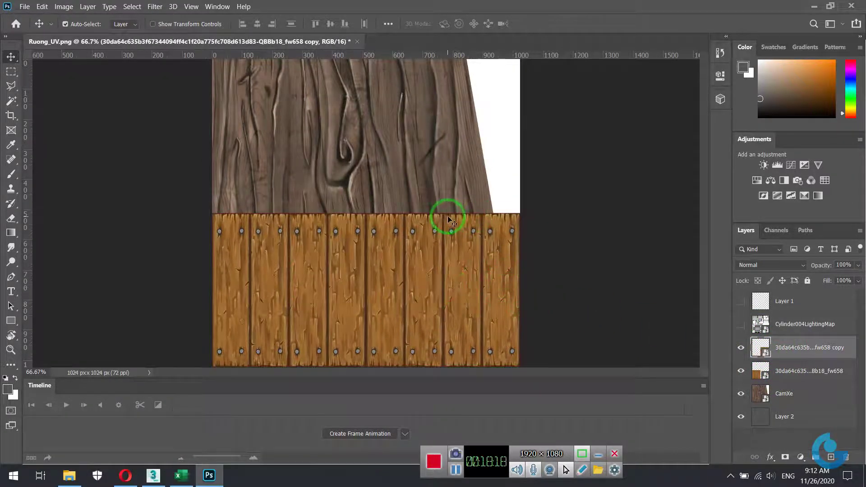
{"action": "key", "text": "ctrl+minus"}
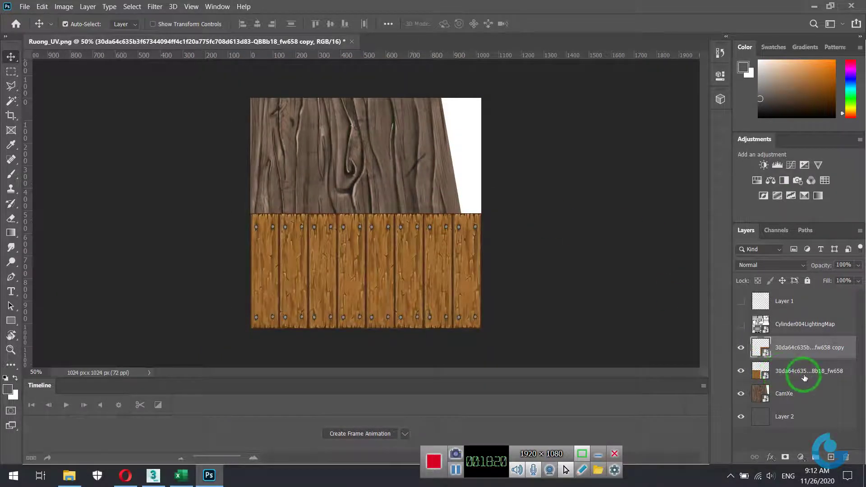
Step: Duplicate the plank layers (Ctrl+J) to fill the upper-right and upper-left quarters
{"action": "left_click", "coordinate": [806, 379]}
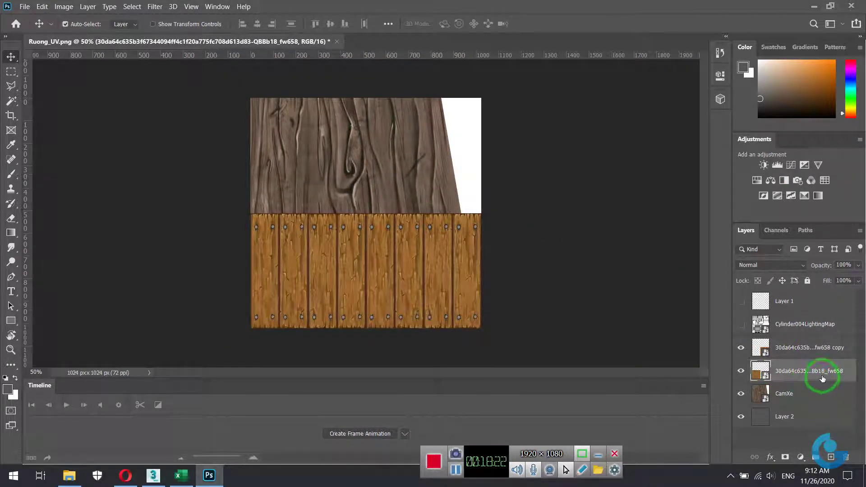
{"action": "left_click_drag", "start_coordinate": [823, 378], "coordinate": [830, 458]}
{"action": "left_click_drag", "start_coordinate": [412, 229], "coordinate": [351, 211]}
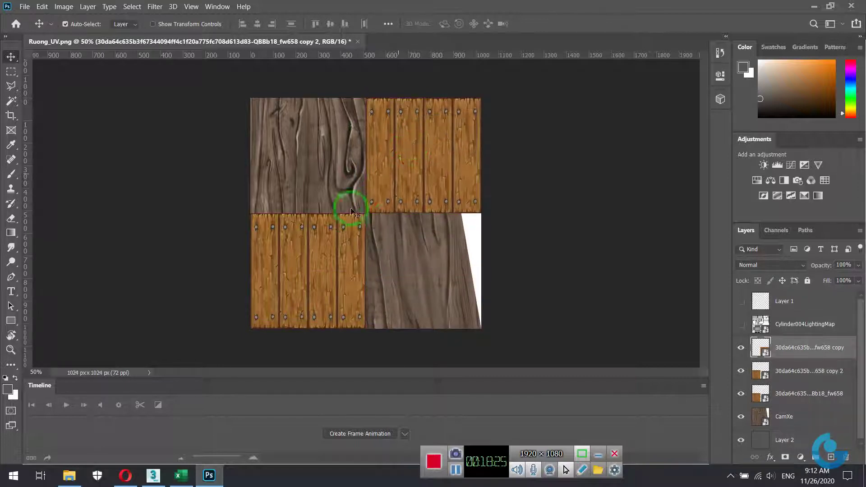
{"action": "left_click", "coordinate": [323, 251]}
{"action": "mouse_move", "coordinate": [311, 266]}
{"action": "left_mouse_down"}
{"action": "mouse_move", "coordinate": [411, 272]}
{"action": "mouse_move", "coordinate": [422, 258]}
{"action": "left_mouse_up"}
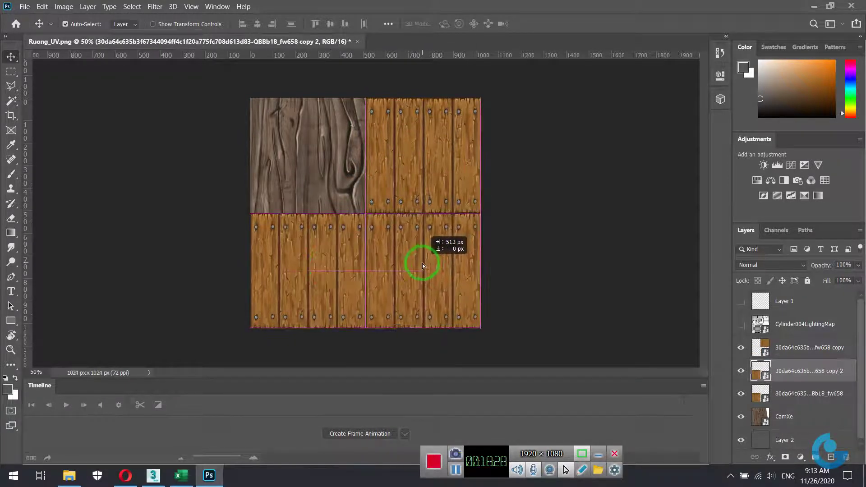
{"action": "left_click", "coordinate": [799, 357]}
{"action": "key", "text": "ctrl+j"}
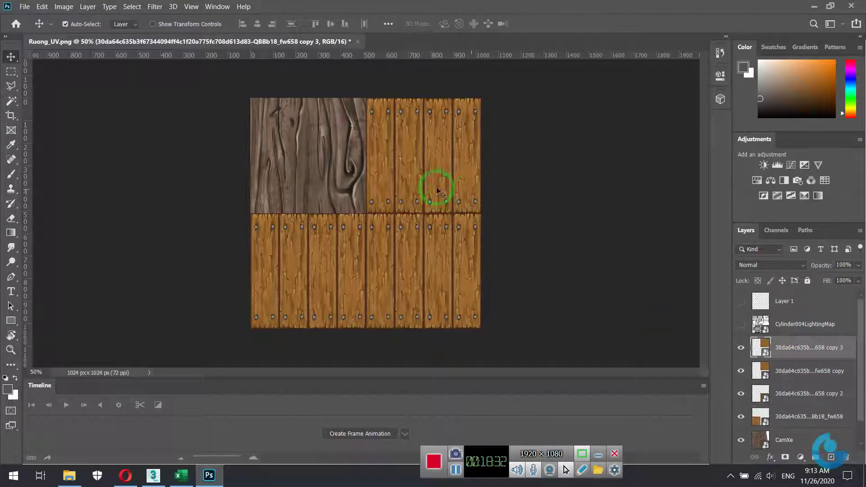
{"action": "left_click_drag", "start_coordinate": [437, 192], "coordinate": [309, 182]}
{"action": "scroll", "coordinate": [810, 408], "scroll_direction": "down", "scroll_amount": 1}
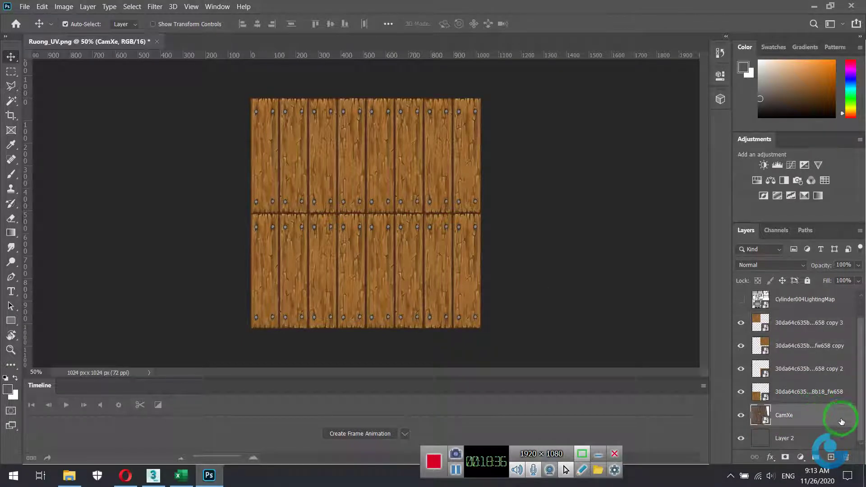
Step: Delete the CamXe layer and make the Multiply Cylinder004LightingMap layer visible and selected again
{"action": "left_click_drag", "start_coordinate": [835, 416], "coordinate": [847, 457]}
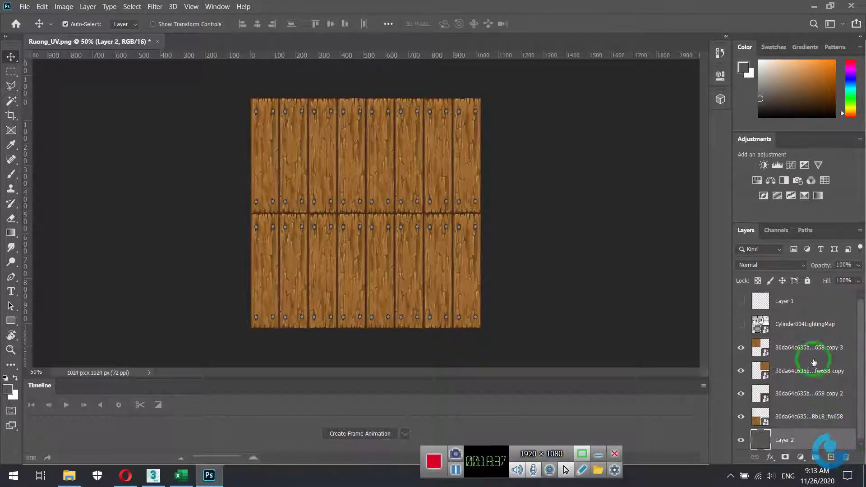
{"action": "left_click", "coordinate": [738, 325]}
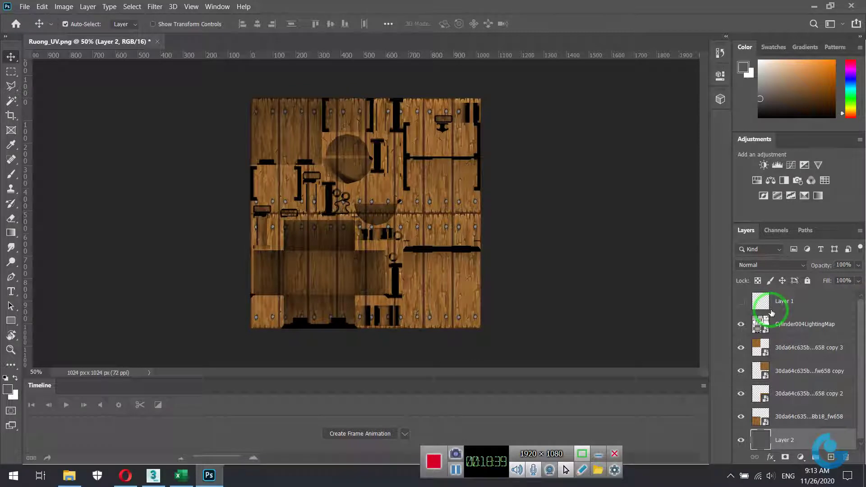
{"action": "left_click", "coordinate": [804, 326]}
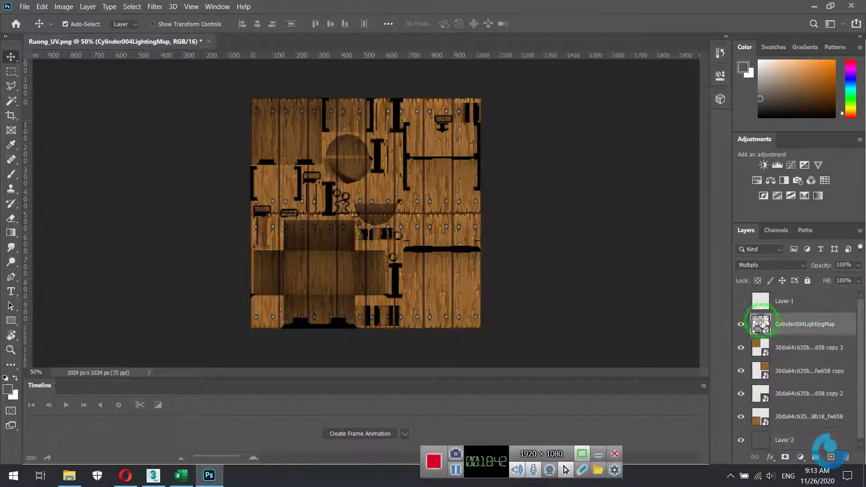
{"action": "left_click", "coordinate": [59, 59]}
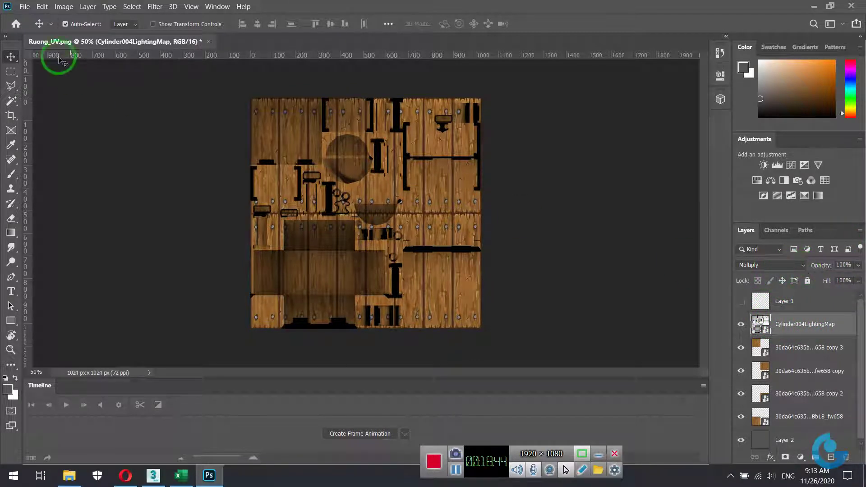
{"action": "left_click", "coordinate": [25, 6]}
Step: Save the shaded plank image as JPEG Ruong_TEX in the Game folder, accepting JPEG Options
{"action": "left_click", "coordinate": [55, 135]}
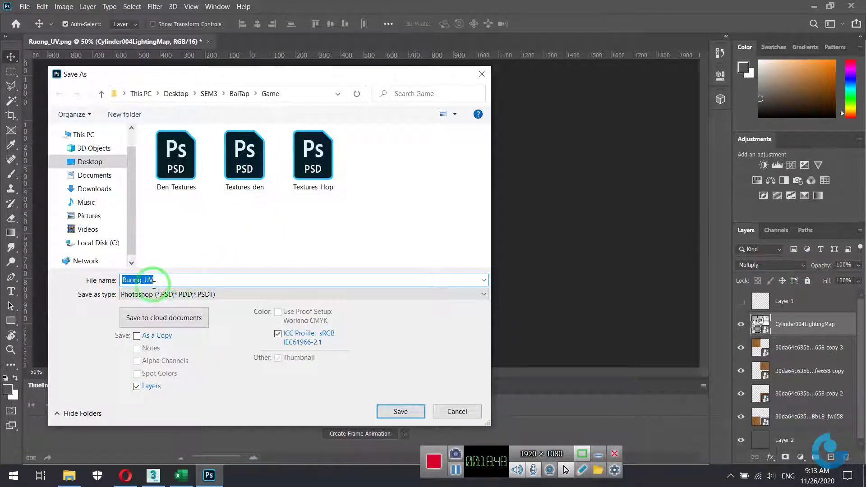
{"action": "left_click_drag", "start_coordinate": [148, 277], "coordinate": [182, 280]}
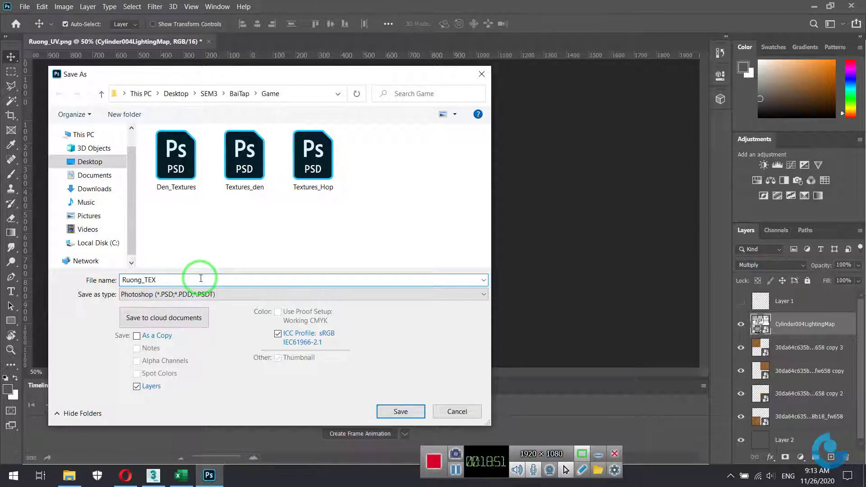
{"action": "left_click", "coordinate": [238, 294]}
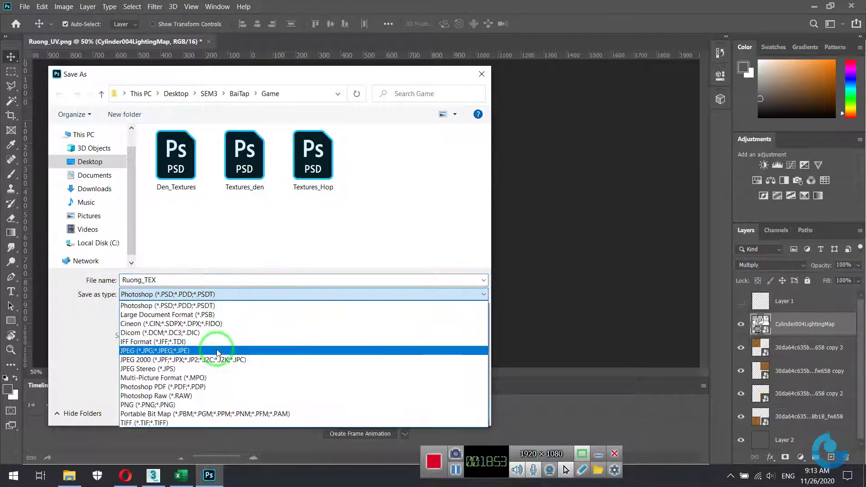
{"action": "left_click", "coordinate": [218, 352]}
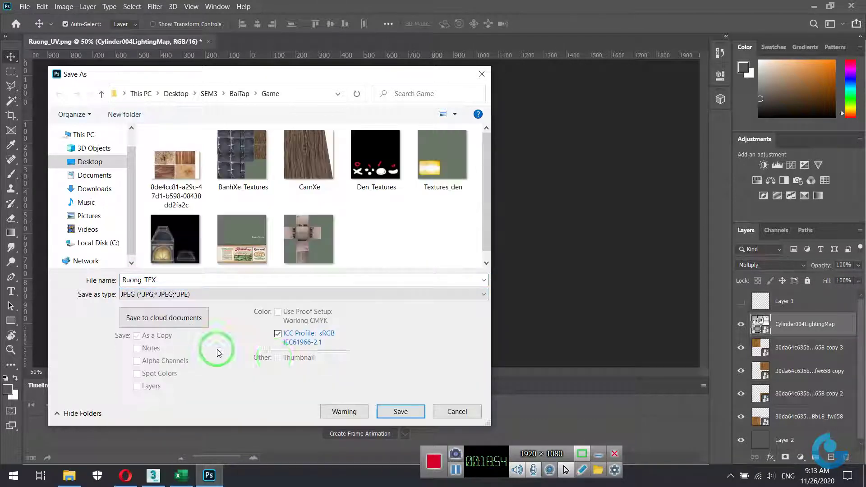
{"action": "left_click", "coordinate": [401, 412]}
{"action": "left_click", "coordinate": [442, 95]}
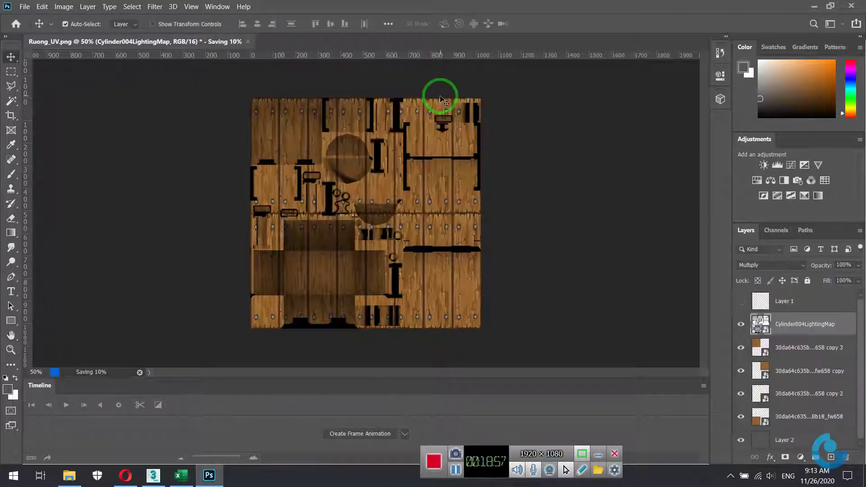
{"action": "left_click", "coordinate": [153, 477]}
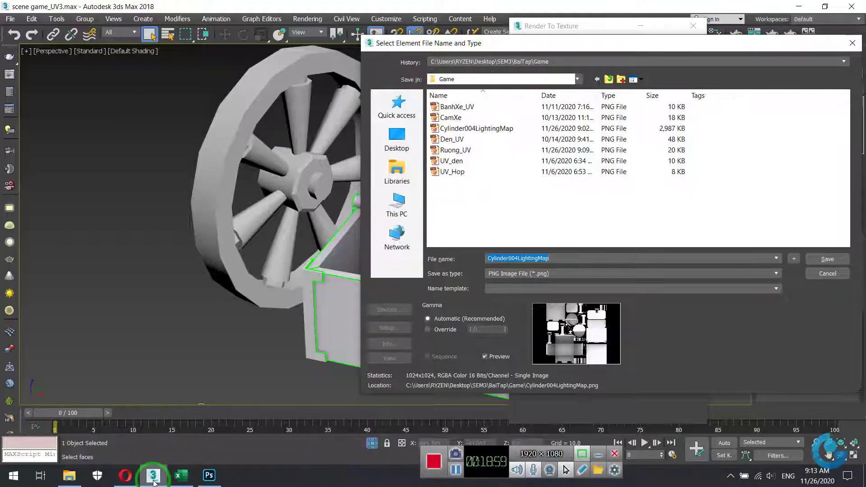
Step: Cancel the Select Element File dialog and close Render To Texture, leaving the chest in view
{"action": "left_click", "coordinate": [775, 96]}
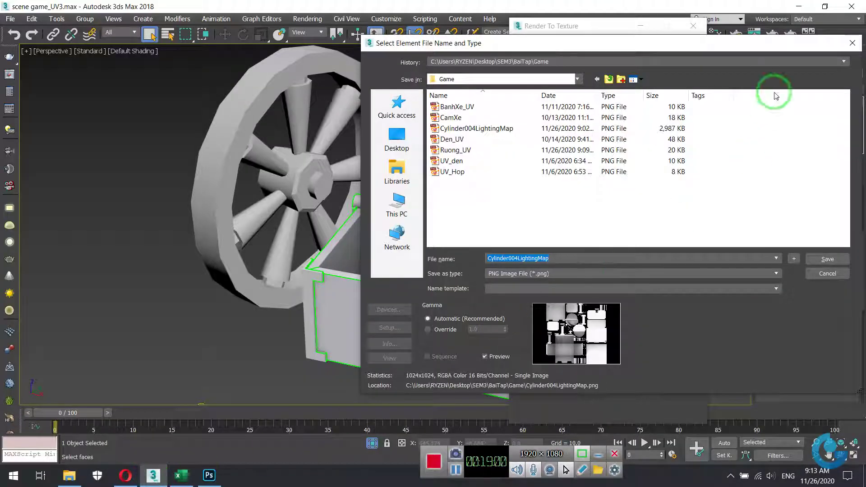
{"action": "left_click", "coordinate": [853, 43]}
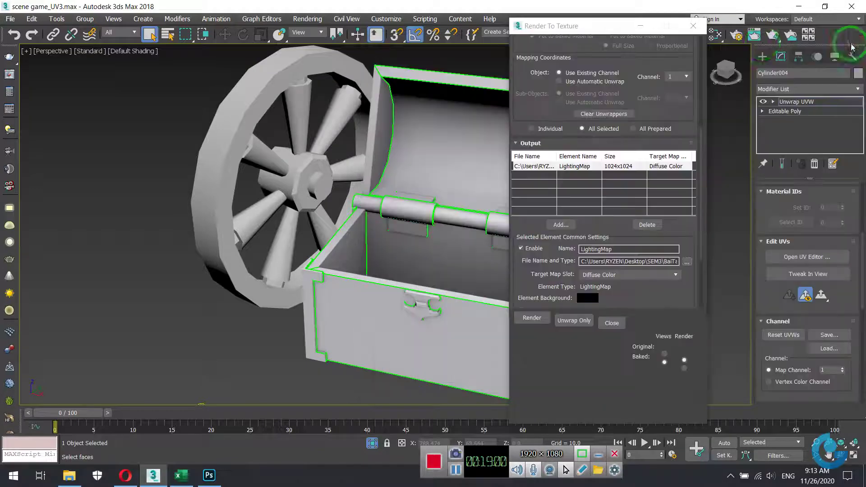
{"action": "left_click", "coordinate": [693, 26]}
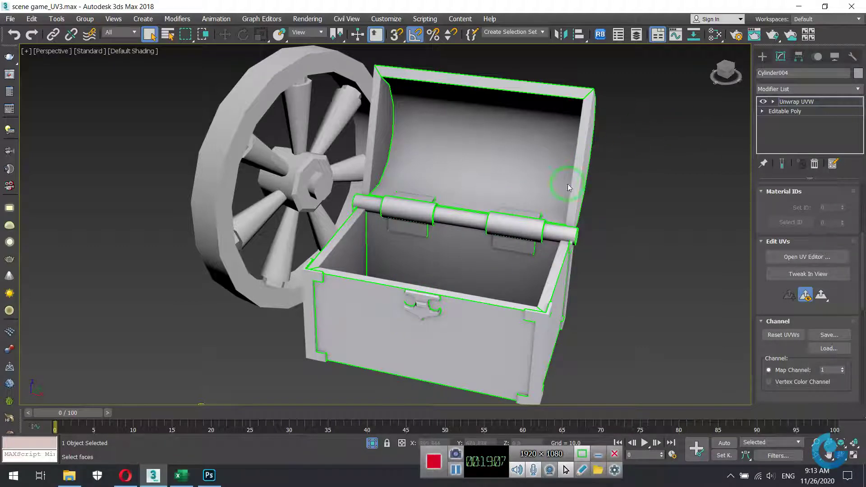
{"action": "middle_click_drag", "start_coordinate": [532, 239], "coordinate": [494, 225]}
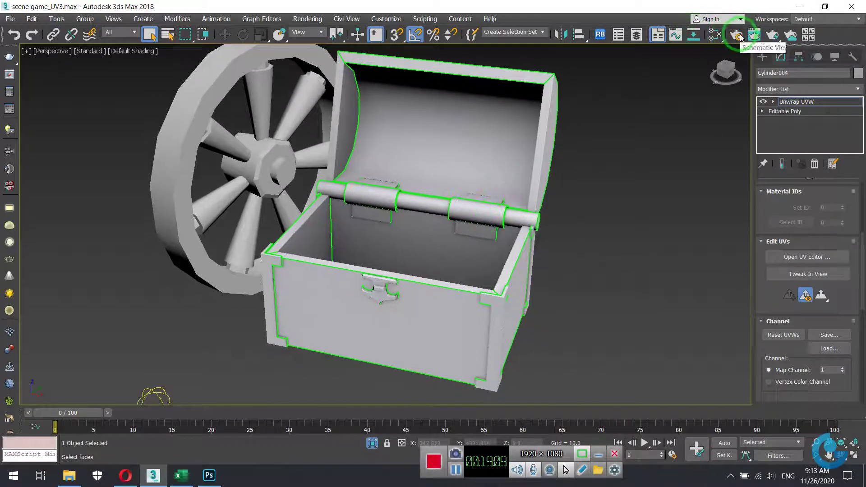
Step: Open the Slate Material Editor, zoom out, and rearrange the lightmap Bitmap and Material #3 nodes
{"action": "left_click", "coordinate": [715, 34]}
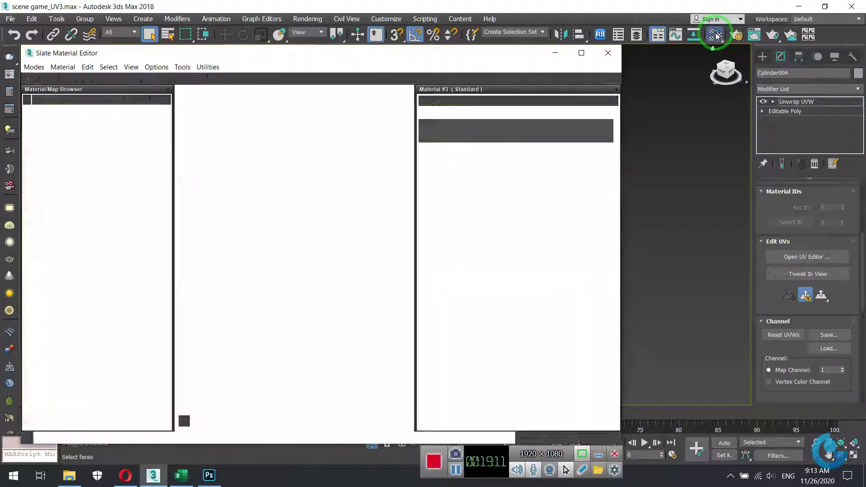
{"action": "scroll", "coordinate": [321, 277], "scroll_direction": "down", "scroll_amount": 2}
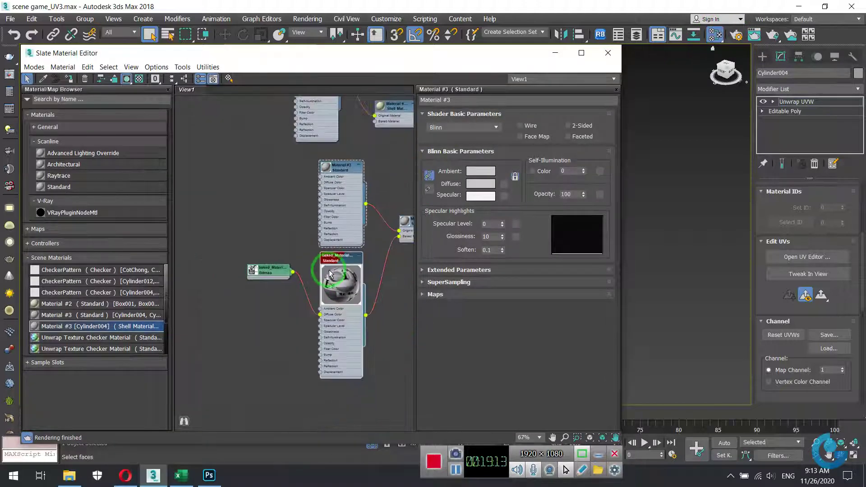
{"action": "scroll", "coordinate": [336, 293], "scroll_direction": "down", "scroll_amount": 2}
{"action": "left_click_drag", "start_coordinate": [342, 270], "coordinate": [342, 274]}
{"action": "left_click_drag", "start_coordinate": [288, 272], "coordinate": [251, 308]}
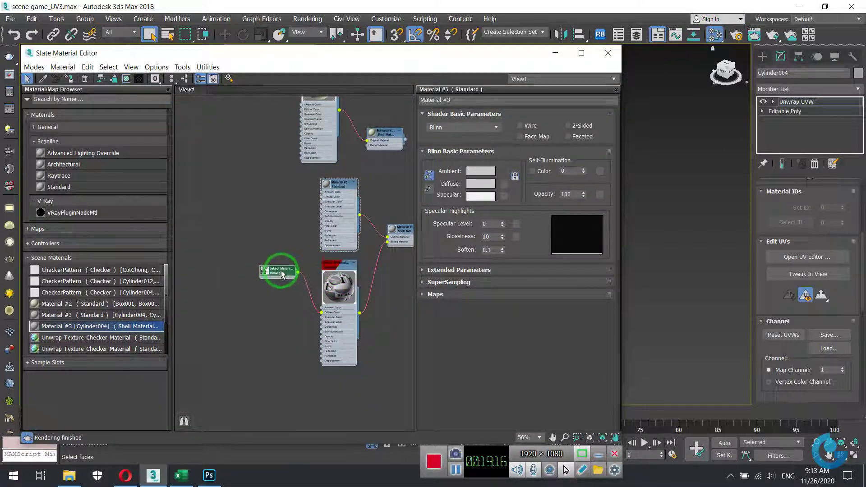
{"action": "left_click_drag", "start_coordinate": [345, 190], "coordinate": [294, 189]}
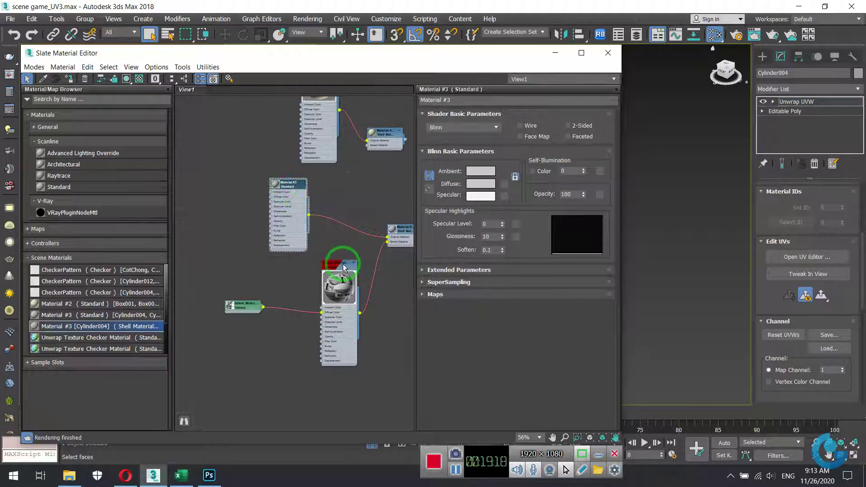
{"action": "left_click_drag", "start_coordinate": [348, 267], "coordinate": [328, 257]}
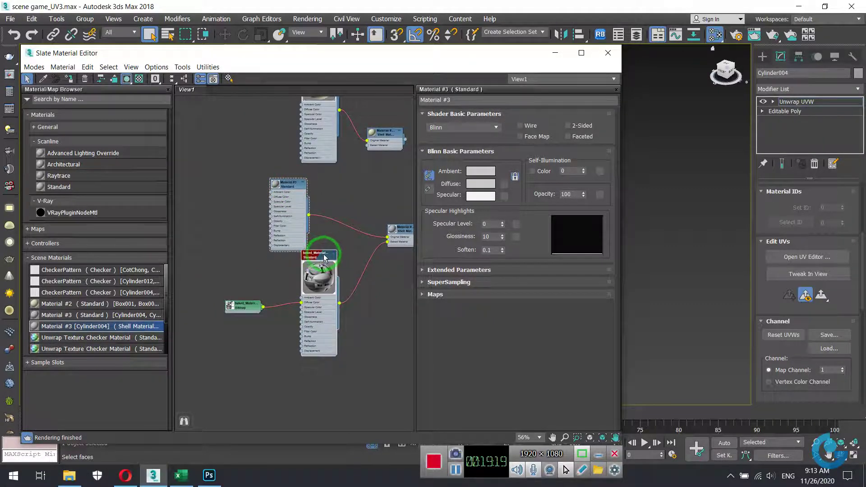
Step: Delete the Material #3 node and open the lightmap Bitmap node's parameters
{"action": "key", "text": "Delete"}
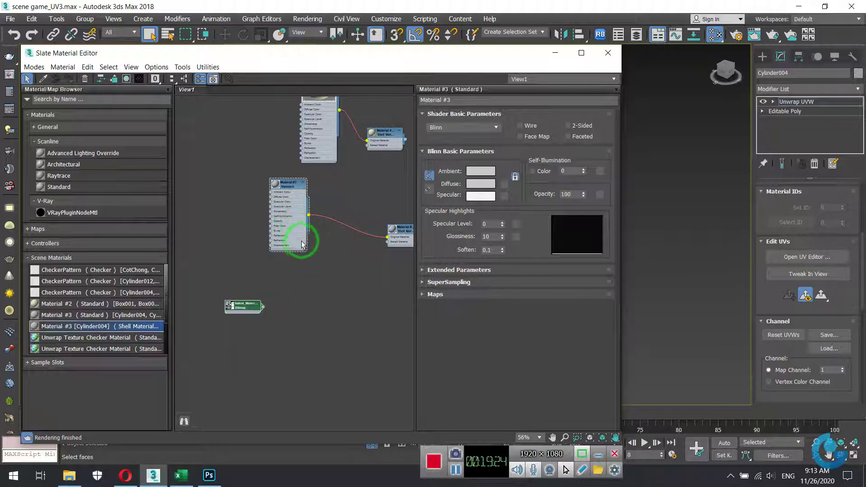
{"action": "key", "text": "ctrl+z"}
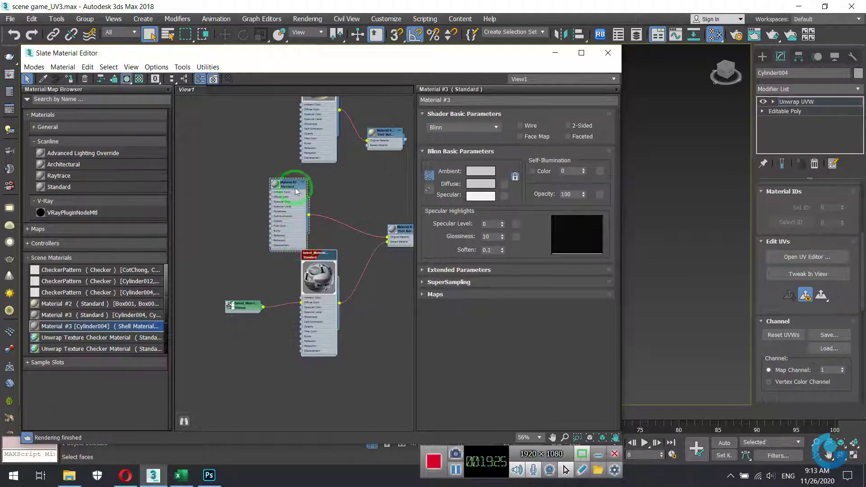
{"action": "left_click", "coordinate": [294, 186]}
{"action": "key", "text": "Delete"}
{"action": "left_click", "coordinate": [234, 308]}
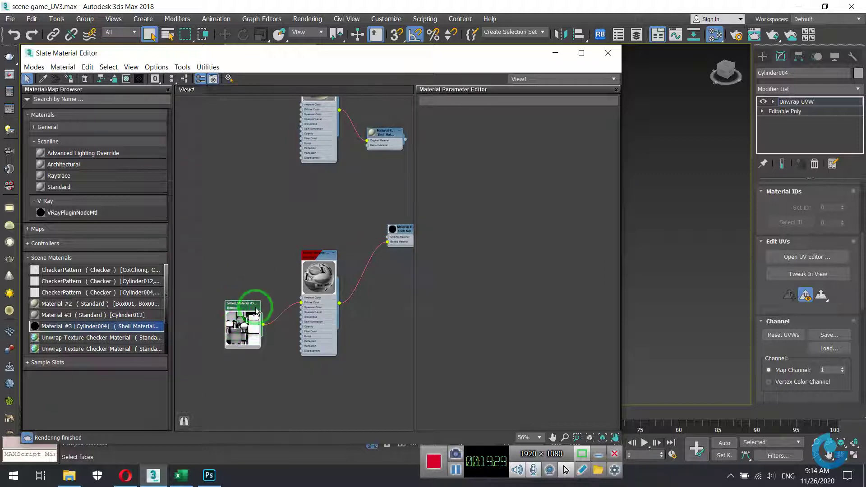
{"action": "double_click", "coordinate": [256, 312]}
{"action": "left_click", "coordinate": [558, 226]}
Step: Load Ruong_TEX.jpg into the Bitmap node and minimize the Slate Material Editor
{"action": "left_click", "coordinate": [591, 252]}
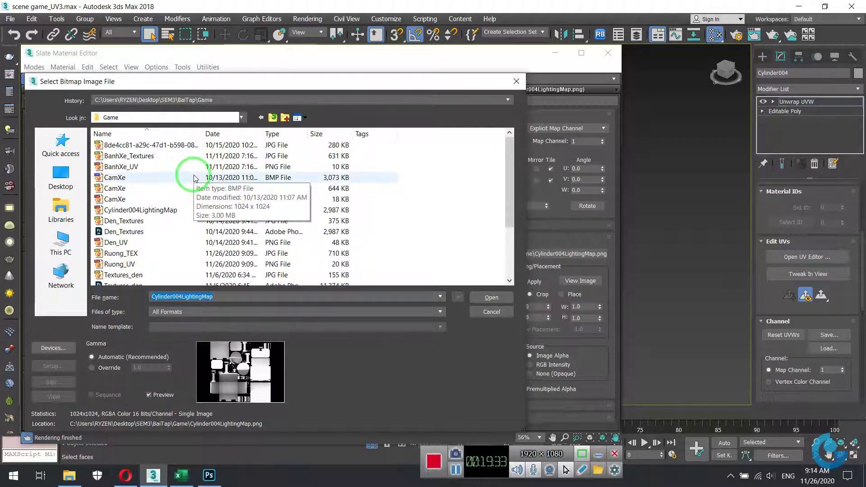
{"action": "scroll", "coordinate": [192, 181], "scroll_direction": "down", "scroll_amount": 2}
{"action": "left_click", "coordinate": [119, 189]}
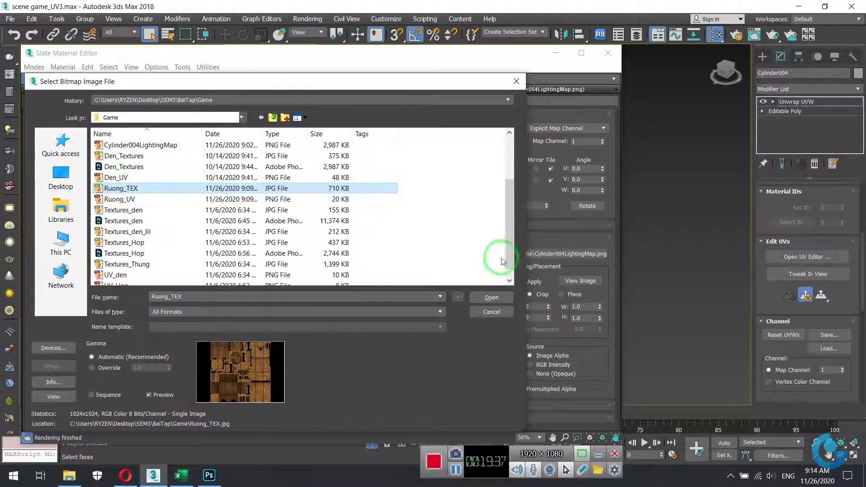
{"action": "left_click", "coordinate": [488, 296]}
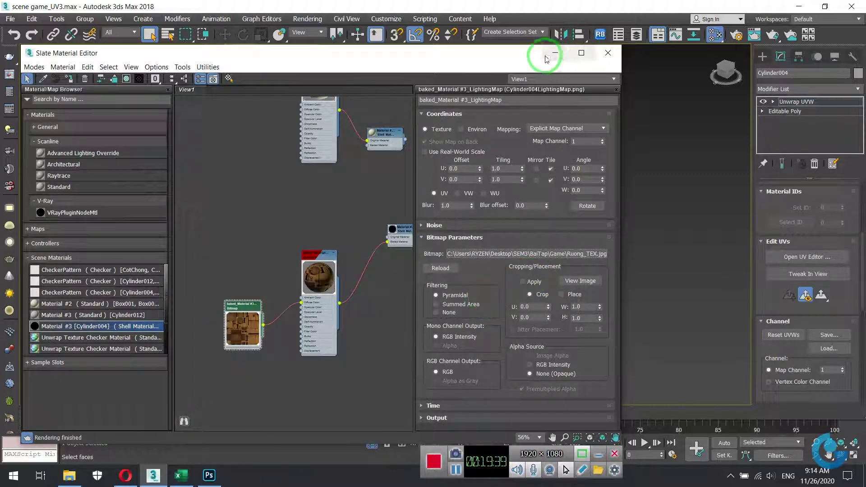
{"action": "left_click", "coordinate": [553, 54]}
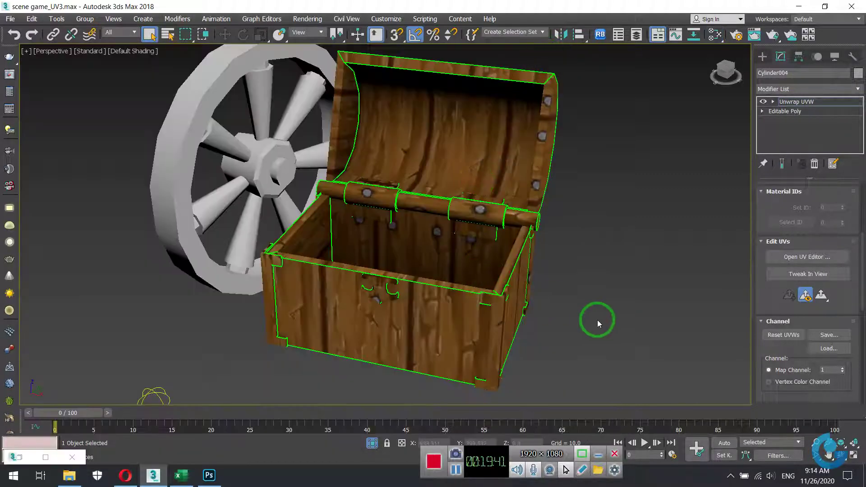
Step: Orbit around the wood-textured chest, selecting and then deselecting it
{"action": "scroll", "coordinate": [450, 296], "scroll_direction": "down", "scroll_amount": 3}
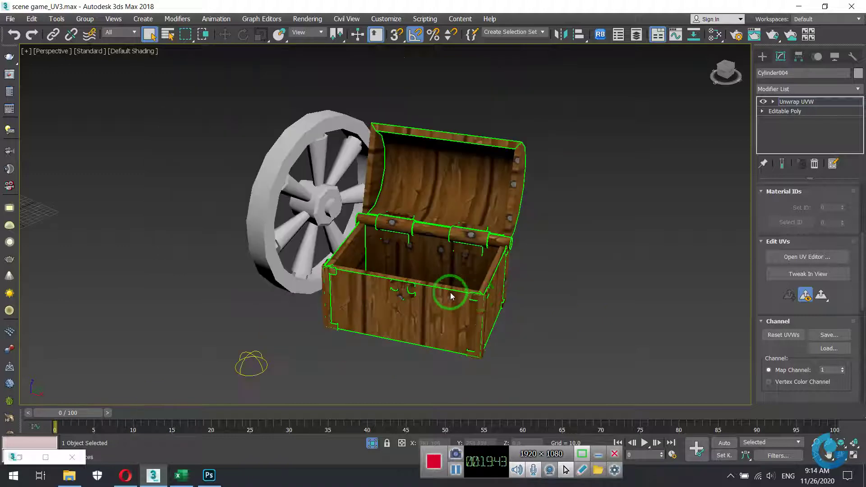
{"action": "mouse_move", "coordinate": [495, 280]}
{"action": "middle_mouse_down", "text": "alt"}
{"action": "mouse_move", "coordinate": [481, 282]}
{"action": "mouse_move", "coordinate": [390, 241]}
{"action": "middle_mouse_up", "text": "alt"}
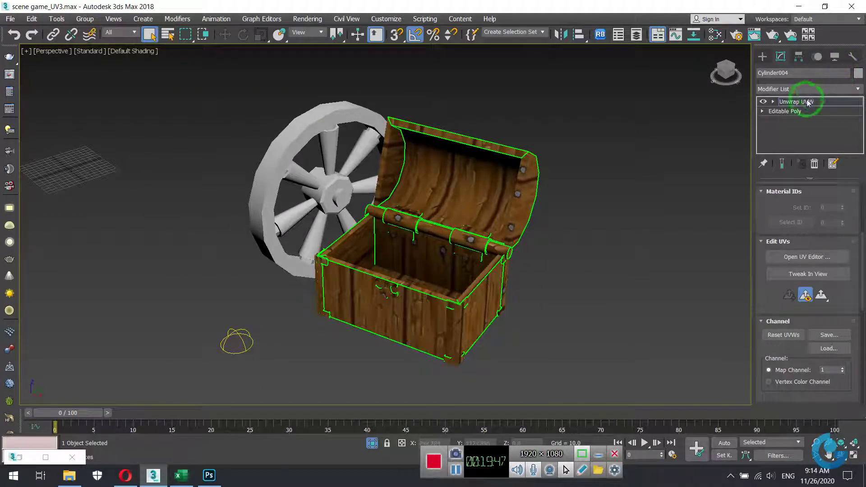
{"action": "left_click", "coordinate": [788, 104]}
{"action": "left_click", "coordinate": [681, 127]}
{"action": "mouse_move", "coordinate": [551, 289]}
{"action": "middle_mouse_down", "text": "alt"}
{"action": "mouse_move", "coordinate": [516, 331]}
{"action": "mouse_move", "coordinate": [510, 309]}
{"action": "mouse_move", "coordinate": [459, 283]}
{"action": "middle_mouse_up", "text": "alt"}
{"action": "left_click", "coordinate": [459, 283]}
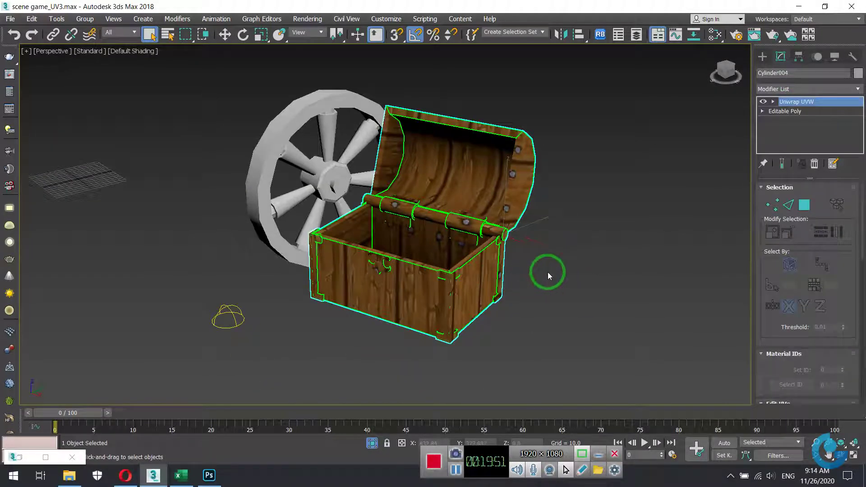
{"action": "middle_click_drag", "start_coordinate": [543, 270], "coordinate": [599, 242], "text": "alt"}
{"action": "left_click", "coordinate": [662, 134]}
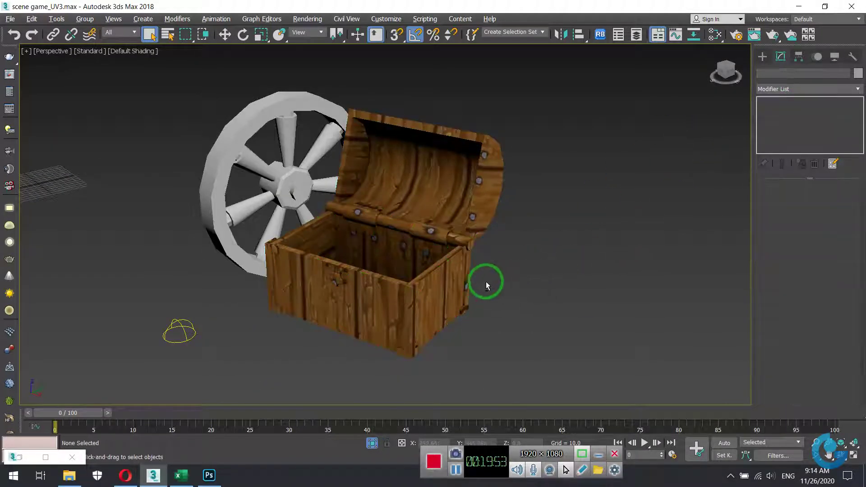
Step: Inspect the chest and wheel from more angles, then return to the Ruong_UV document in Photoshop
{"action": "mouse_move", "coordinate": [486, 282]}
{"action": "middle_mouse_down", "text": "alt"}
{"action": "mouse_move", "coordinate": [393, 271]}
{"action": "mouse_move", "coordinate": [385, 305]}
{"action": "mouse_move", "coordinate": [350, 275]}
{"action": "mouse_move", "coordinate": [337, 219]}
{"action": "mouse_move", "coordinate": [321, 253]}
{"action": "mouse_move", "coordinate": [329, 205]}
{"action": "mouse_move", "coordinate": [365, 220]}
{"action": "mouse_move", "coordinate": [402, 277]}
{"action": "mouse_move", "coordinate": [448, 277]}
{"action": "middle_mouse_up", "text": "alt"}
{"action": "middle_click_drag", "start_coordinate": [457, 277], "coordinate": [373, 245], "text": "alt"}
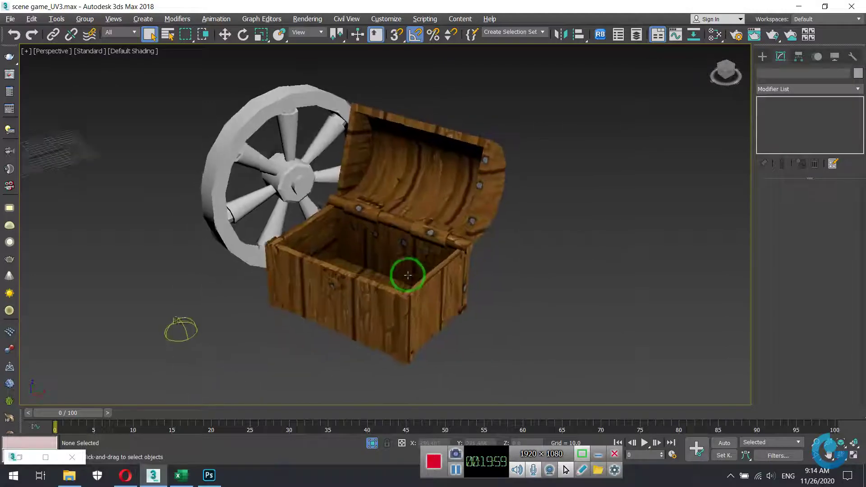
{"action": "scroll", "coordinate": [373, 244], "scroll_direction": "up", "scroll_amount": 5}
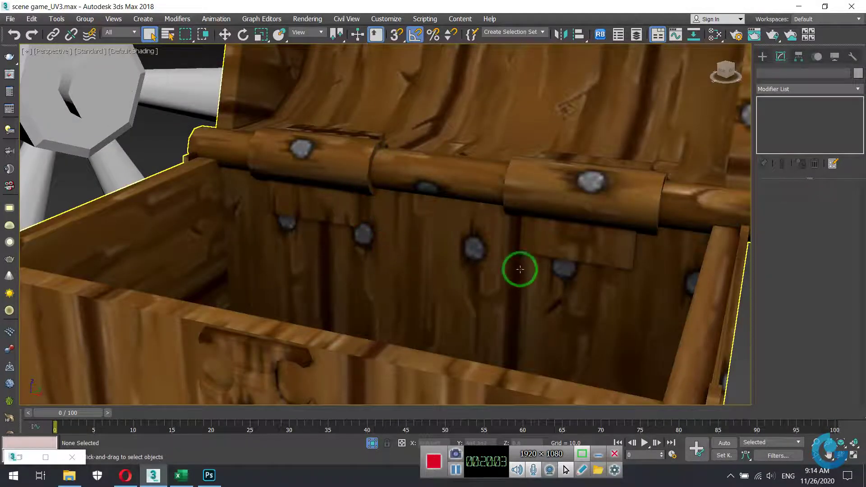
{"action": "scroll", "coordinate": [426, 251], "scroll_direction": "down", "scroll_amount": 4}
{"action": "scroll", "coordinate": [426, 263], "scroll_direction": "down", "scroll_amount": 3}
{"action": "mouse_move", "coordinate": [426, 263]}
{"action": "middle_mouse_down", "text": "alt"}
{"action": "mouse_move", "coordinate": [485, 309]}
{"action": "mouse_move", "coordinate": [537, 285]}
{"action": "mouse_move", "coordinate": [453, 275]}
{"action": "mouse_move", "coordinate": [410, 294]}
{"action": "mouse_move", "coordinate": [415, 302]}
{"action": "middle_mouse_up", "text": "alt"}
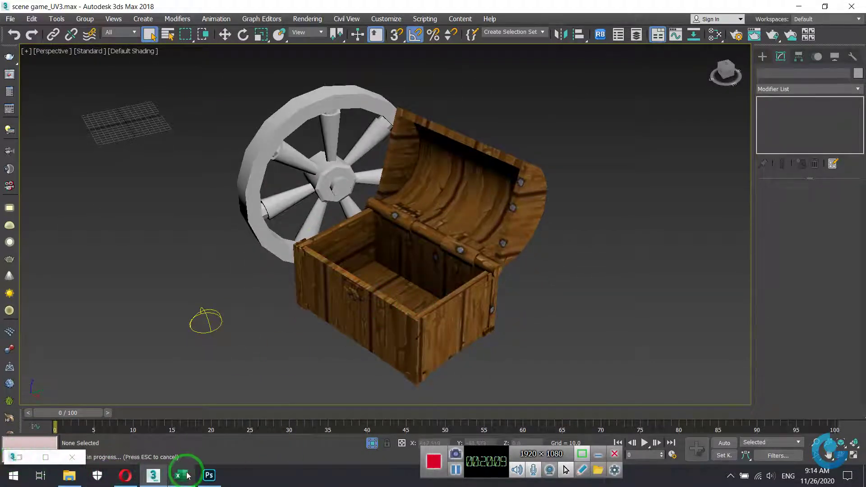
{"action": "left_click", "coordinate": [206, 473]}
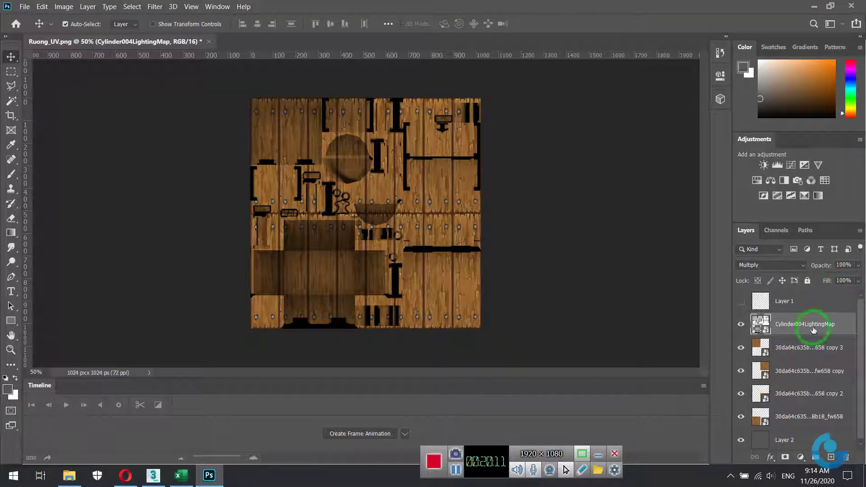
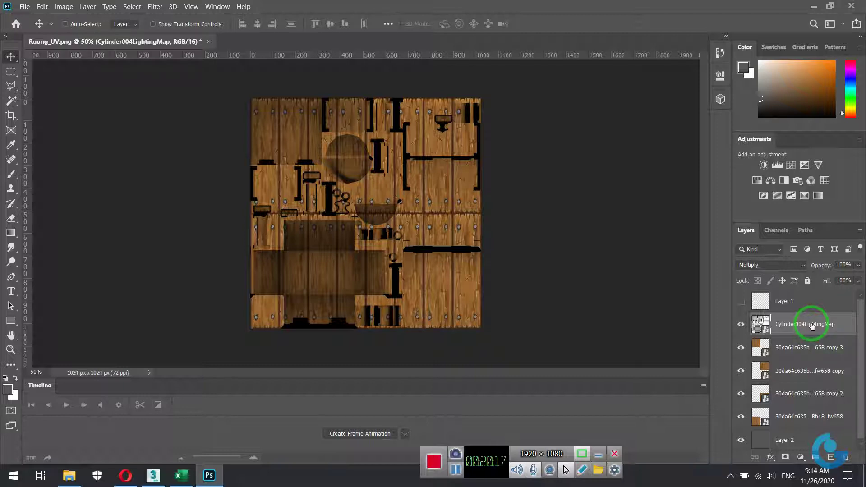
Step: Make two copies of the Cylinder004LightingMap layer and set the top copy to Overlay
{"action": "left_click_drag", "start_coordinate": [813, 325], "coordinate": [831, 458]}
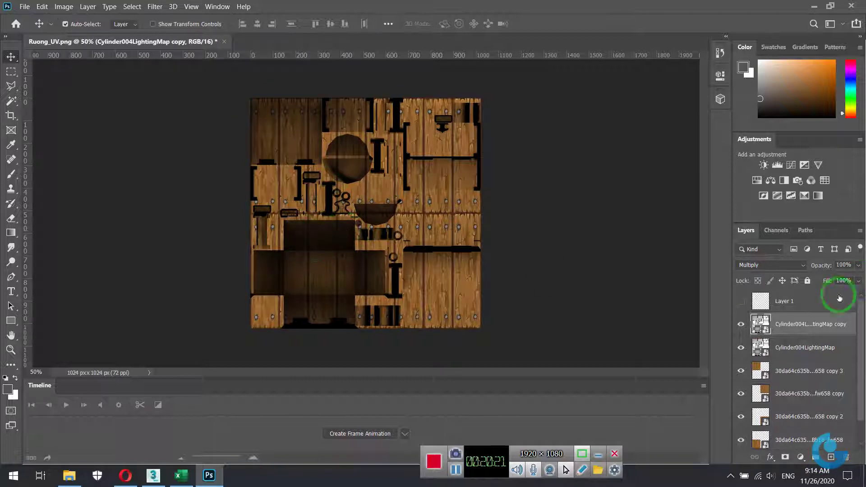
{"action": "left_click_drag", "start_coordinate": [828, 328], "coordinate": [831, 457]}
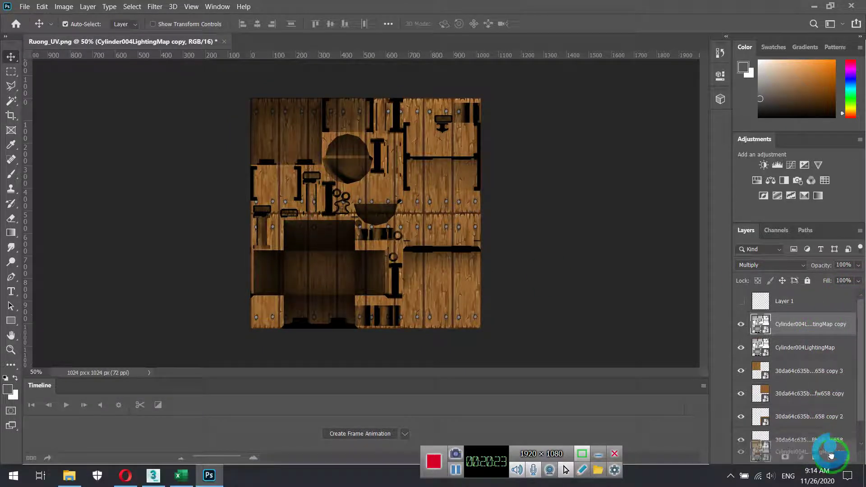
{"action": "left_click", "coordinate": [806, 269]}
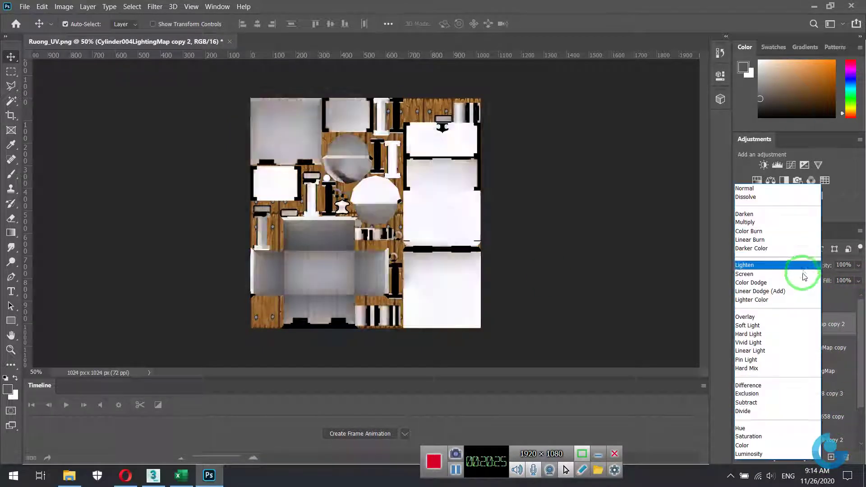
{"action": "left_click", "coordinate": [774, 318]}
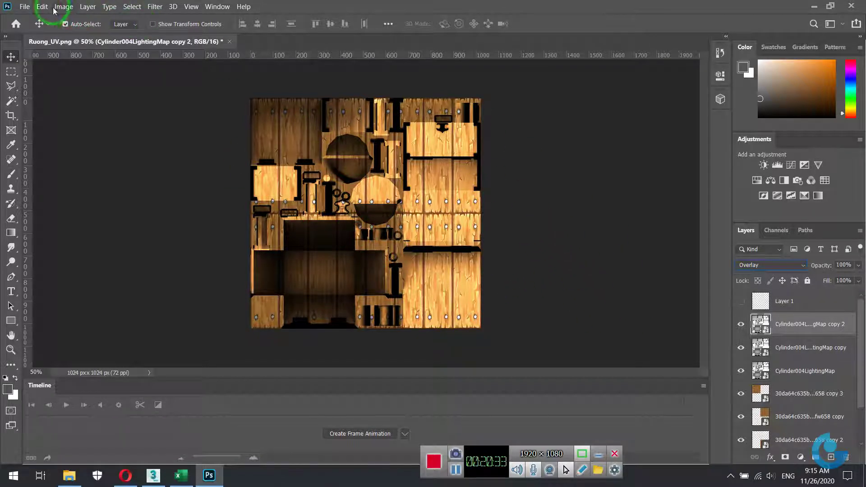
Step: Save the texture as JPEG Ruong_TEX.jpg in the Game folder, overwriting the existing file
{"action": "left_click", "coordinate": [24, 7]}
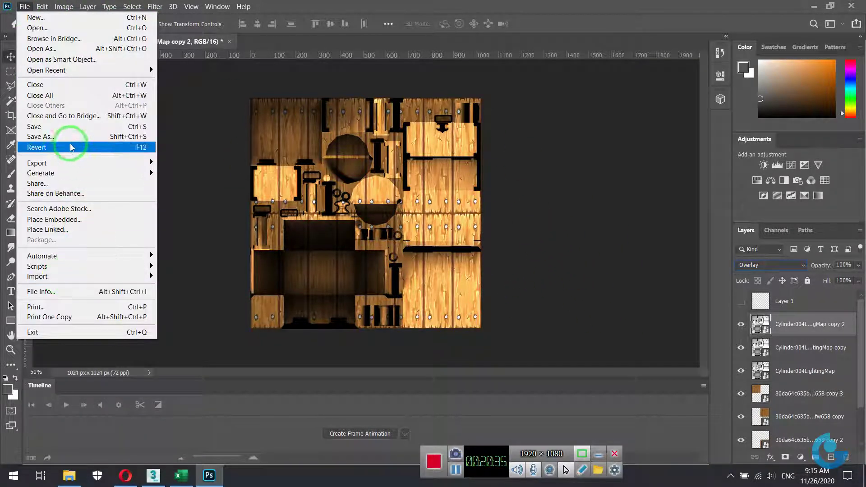
{"action": "left_click", "coordinate": [70, 136]}
{"action": "left_click", "coordinate": [284, 294]}
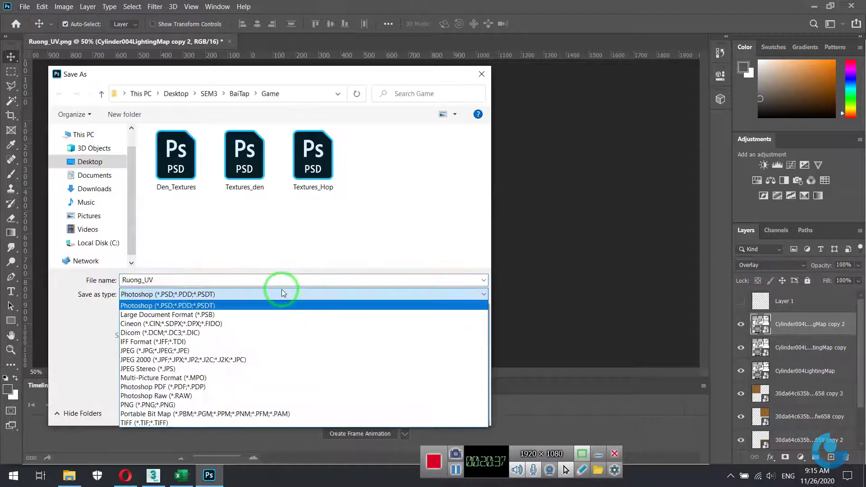
{"action": "left_click", "coordinate": [171, 351]}
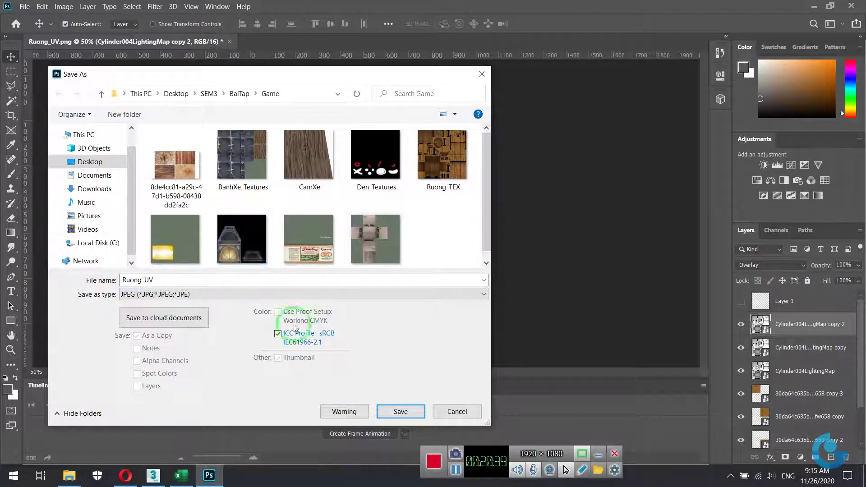
{"action": "double_click", "coordinate": [199, 280]}
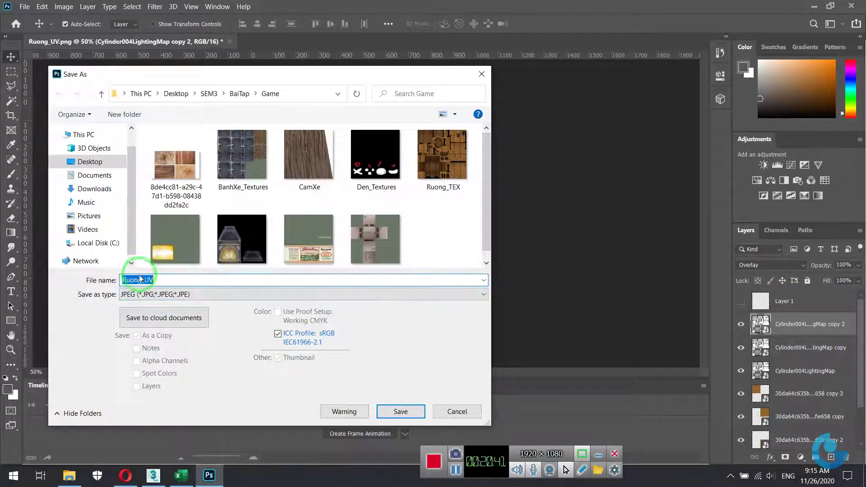
{"action": "left_click", "coordinate": [444, 151]}
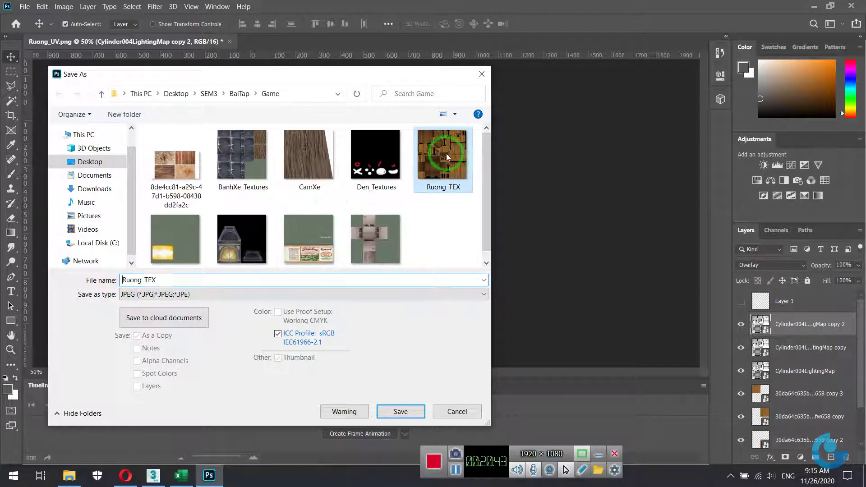
{"action": "left_click", "coordinate": [401, 412]}
{"action": "left_click", "coordinate": [457, 237]}
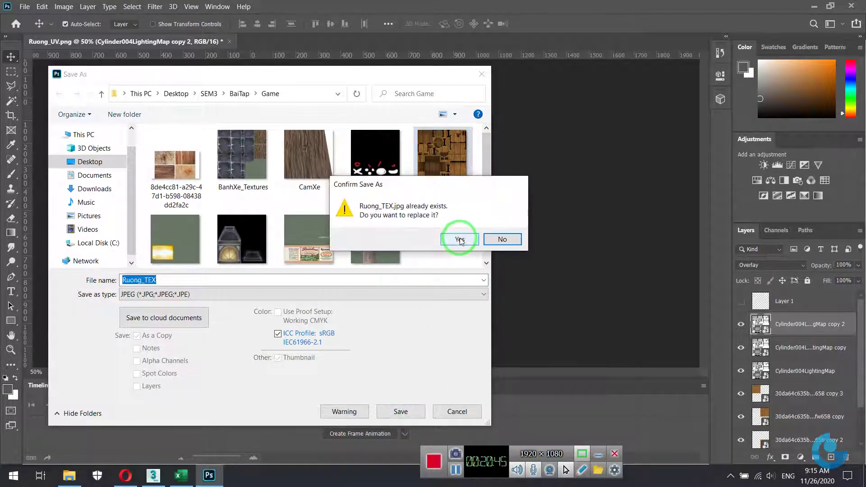
{"action": "left_click", "coordinate": [443, 94]}
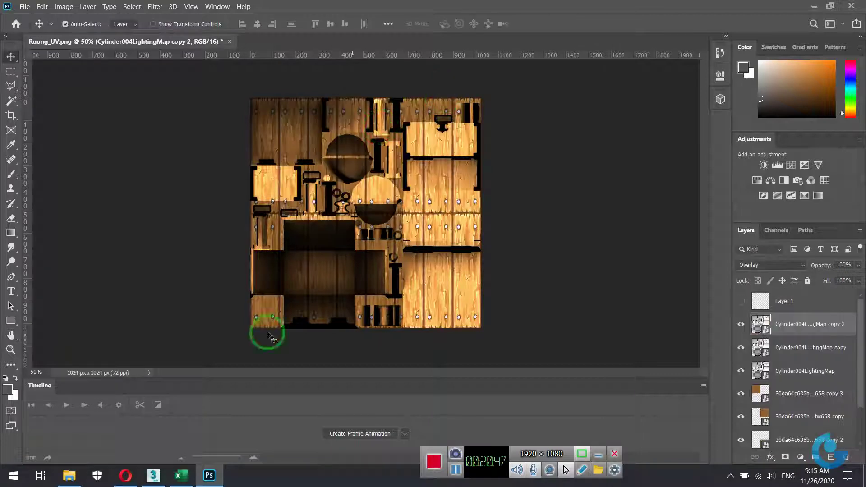
Step: Switch to 3ds Max and orbit and zoom around the chest to view its updated wood texture
{"action": "left_click", "coordinate": [153, 475]}
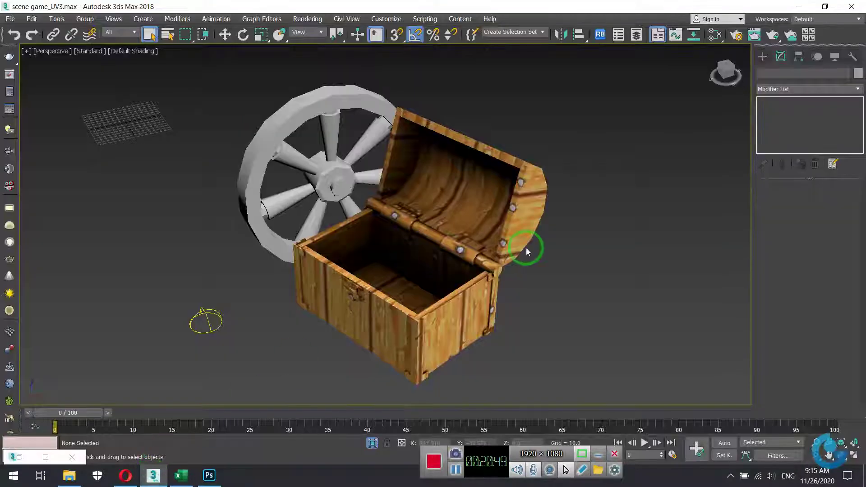
{"action": "middle_click_drag", "start_coordinate": [448, 344], "coordinate": [396, 235], "text": "alt"}
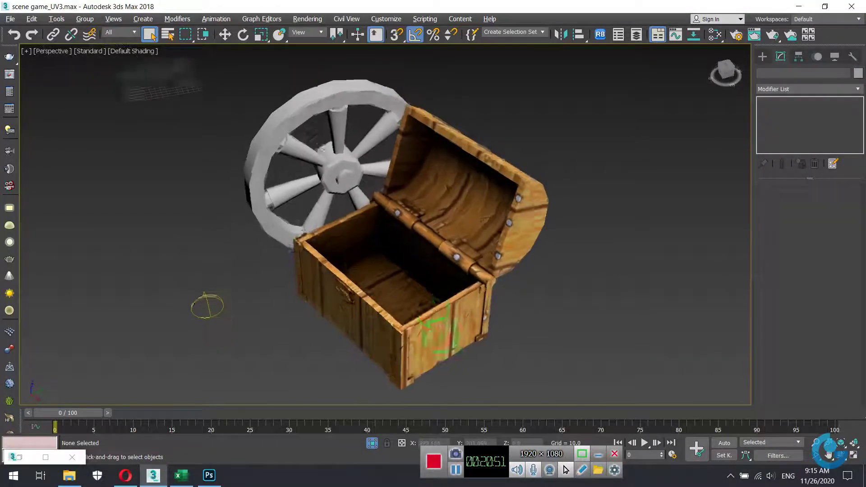
{"action": "scroll", "coordinate": [397, 234], "scroll_direction": "down", "scroll_amount": 5}
{"action": "mouse_move", "coordinate": [436, 271]}
{"action": "middle_mouse_down", "text": "alt"}
{"action": "mouse_move", "coordinate": [487, 314]}
{"action": "mouse_move", "coordinate": [531, 318]}
{"action": "mouse_move", "coordinate": [491, 312]}
{"action": "mouse_move", "coordinate": [512, 316]}
{"action": "mouse_move", "coordinate": [492, 280]}
{"action": "middle_mouse_up", "text": "alt"}
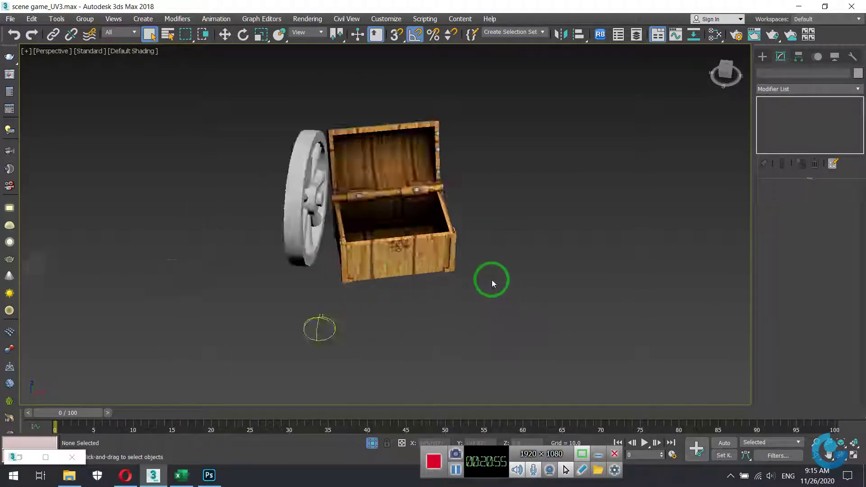
{"action": "scroll", "coordinate": [409, 218], "scroll_direction": "up", "scroll_amount": 5}
{"action": "scroll", "coordinate": [410, 218], "scroll_direction": "down", "scroll_amount": 4}
{"action": "mouse_move", "coordinate": [403, 243]}
{"action": "middle_mouse_down", "text": "alt"}
{"action": "mouse_move", "coordinate": [430, 286]}
{"action": "mouse_move", "coordinate": [441, 287]}
{"action": "mouse_move", "coordinate": [436, 273]}
{"action": "mouse_move", "coordinate": [369, 293]}
{"action": "mouse_move", "coordinate": [468, 261]}
{"action": "mouse_move", "coordinate": [433, 268]}
{"action": "mouse_move", "coordinate": [470, 305]}
{"action": "mouse_move", "coordinate": [441, 304]}
{"action": "mouse_move", "coordinate": [455, 276]}
{"action": "mouse_move", "coordinate": [505, 304]}
{"action": "middle_mouse_up", "text": "alt"}
{"action": "scroll", "coordinate": [433, 269], "scroll_direction": "down", "scroll_amount": 3}
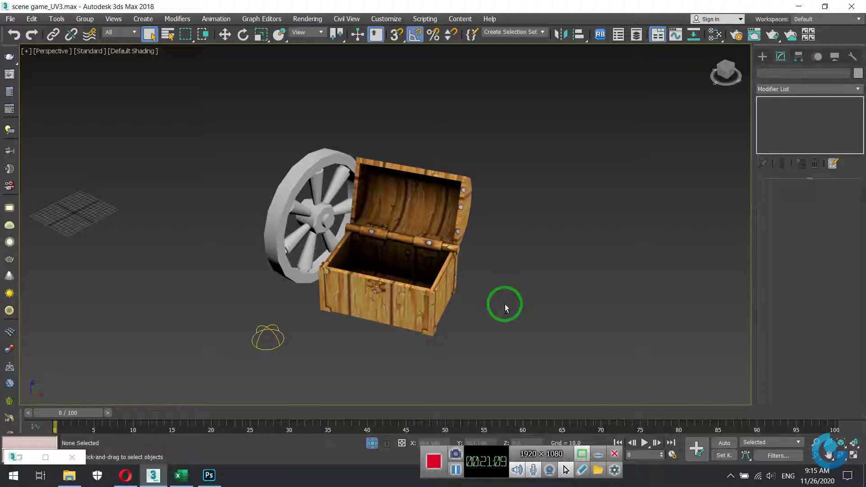
{"action": "scroll", "coordinate": [491, 266], "scroll_direction": "down", "scroll_amount": 5}
{"action": "middle_click_drag", "start_coordinate": [491, 267], "coordinate": [502, 303], "text": "alt"}
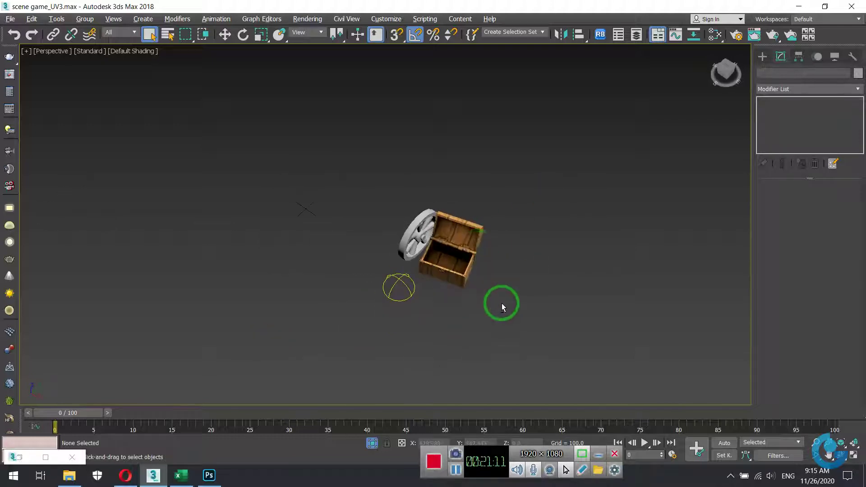
{"action": "scroll", "coordinate": [406, 218], "scroll_direction": "up", "scroll_amount": 5}
{"action": "mouse_move", "coordinate": [407, 219]}
{"action": "middle_mouse_down", "text": "alt"}
{"action": "mouse_move", "coordinate": [372, 251]}
{"action": "mouse_move", "coordinate": [358, 246]}
{"action": "mouse_move", "coordinate": [415, 265]}
{"action": "mouse_move", "coordinate": [406, 271]}
{"action": "mouse_move", "coordinate": [480, 279]}
{"action": "mouse_move", "coordinate": [398, 277]}
{"action": "middle_mouse_up", "text": "alt"}
Step: Zoom and orbit around the chest and wagon wheel to inspect the baked texture
{"action": "scroll", "coordinate": [431, 246], "scroll_direction": "up", "scroll_amount": 2}
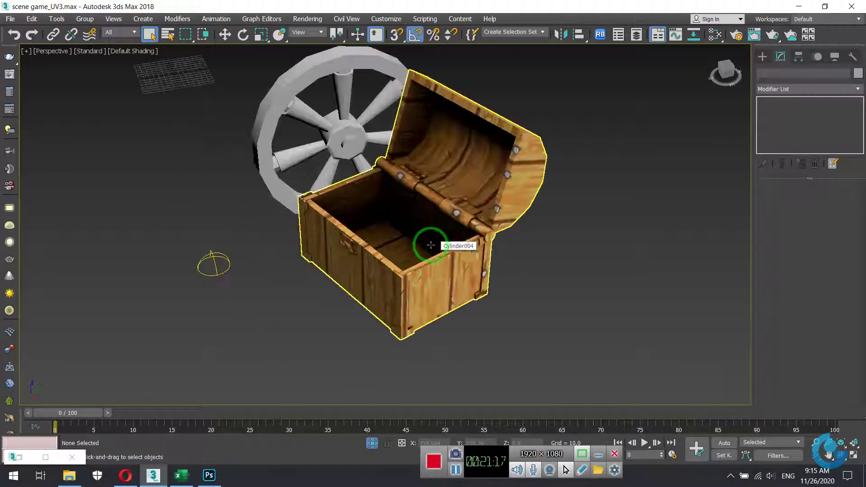
{"action": "scroll", "coordinate": [426, 257], "scroll_direction": "up", "scroll_amount": 2}
{"action": "scroll", "coordinate": [451, 298], "scroll_direction": "up", "scroll_amount": 2}
{"action": "scroll", "coordinate": [430, 231], "scroll_direction": "down", "scroll_amount": 5}
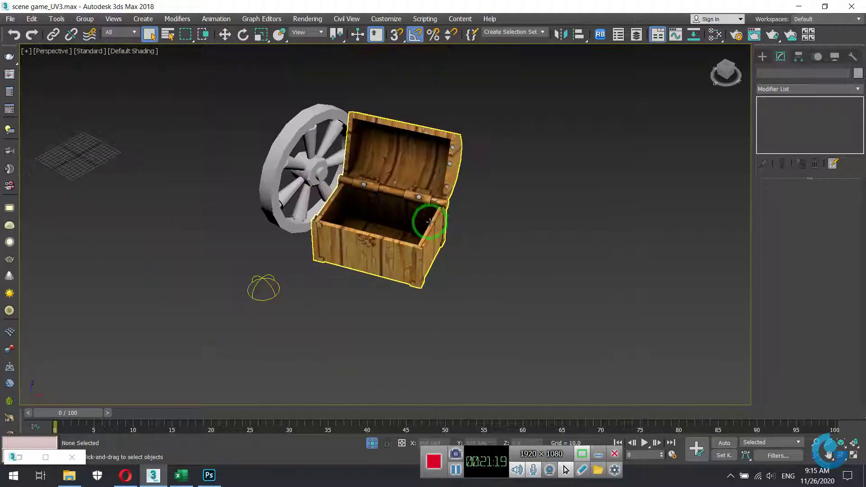
{"action": "mouse_move", "coordinate": [427, 240]}
{"action": "middle_mouse_down", "text": "alt"}
{"action": "mouse_move", "coordinate": [413, 242]}
{"action": "mouse_move", "coordinate": [480, 226]}
{"action": "middle_mouse_up", "text": "alt"}
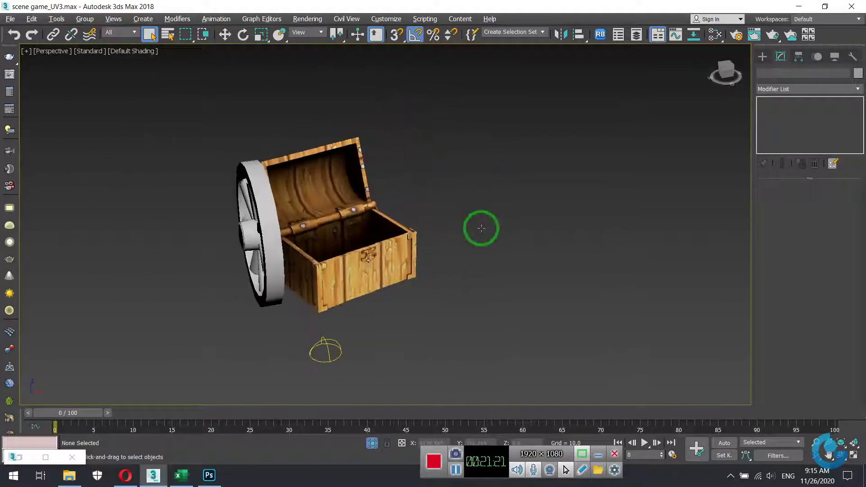
{"action": "scroll", "coordinate": [358, 246], "scroll_direction": "up", "scroll_amount": 2}
{"action": "scroll", "coordinate": [451, 226], "scroll_direction": "up", "scroll_amount": 2}
{"action": "scroll", "coordinate": [401, 248], "scroll_direction": "up", "scroll_amount": 2}
{"action": "scroll", "coordinate": [401, 247], "scroll_direction": "down", "scroll_amount": 1}
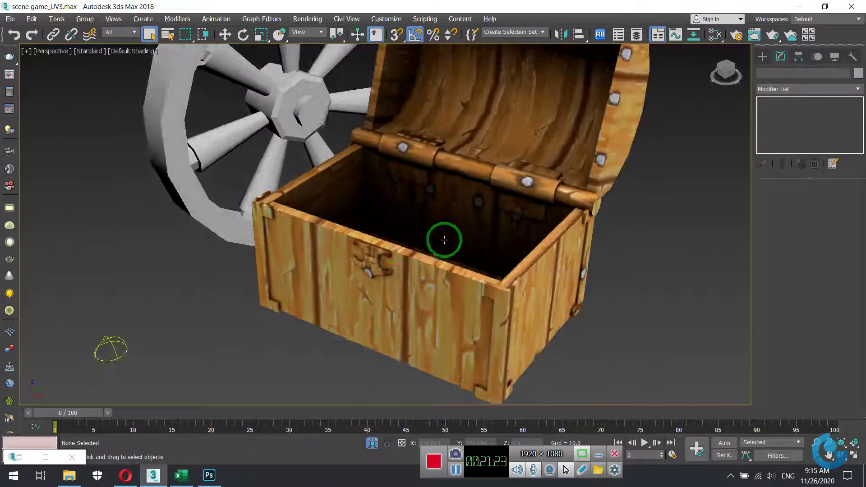
{"action": "scroll", "coordinate": [447, 237], "scroll_direction": "down", "scroll_amount": 2}
{"action": "scroll", "coordinate": [535, 287], "scroll_direction": "up", "scroll_amount": 1}
Step: Orbit for a closer look at the chest beside the wheel, then select the chest
{"action": "middle_click_drag", "start_coordinate": [535, 288], "coordinate": [364, 127], "text": "alt"}
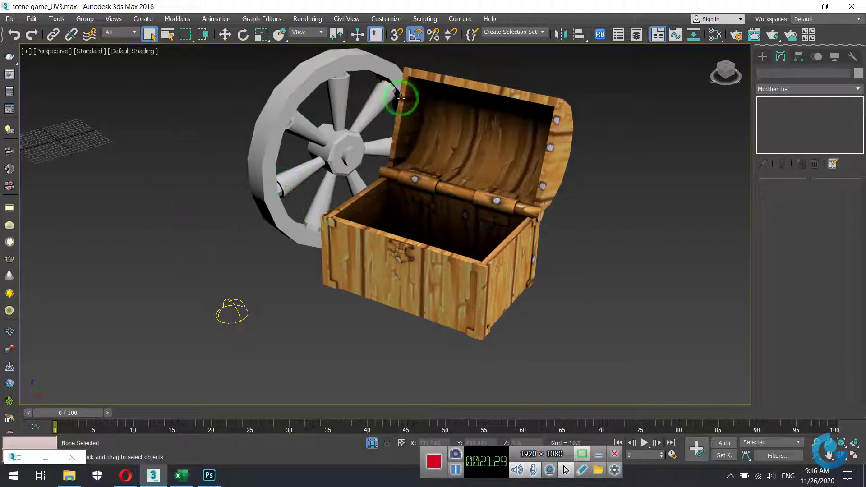
{"action": "middle_click_drag", "start_coordinate": [361, 302], "coordinate": [429, 314], "text": "alt"}
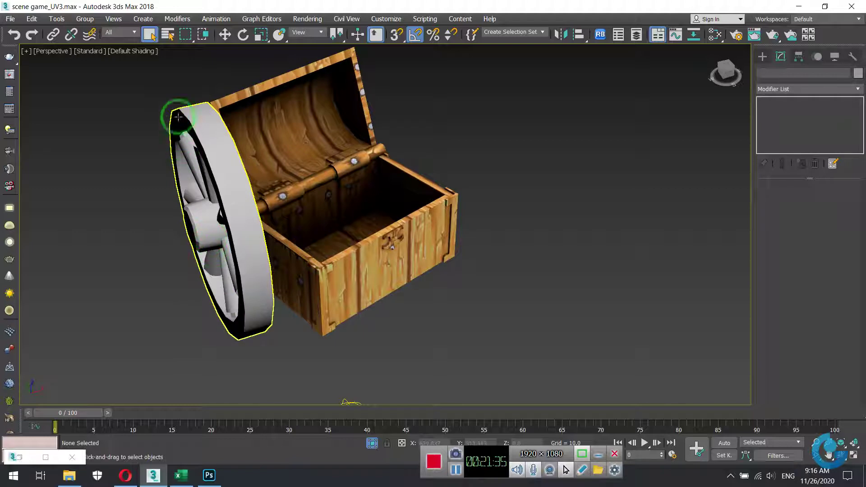
{"action": "mouse_move", "coordinate": [491, 248]}
{"action": "middle_mouse_down", "text": "alt"}
{"action": "mouse_move", "coordinate": [422, 252]}
{"action": "mouse_move", "coordinate": [464, 161]}
{"action": "mouse_move", "coordinate": [467, 209]}
{"action": "middle_mouse_up", "text": "alt"}
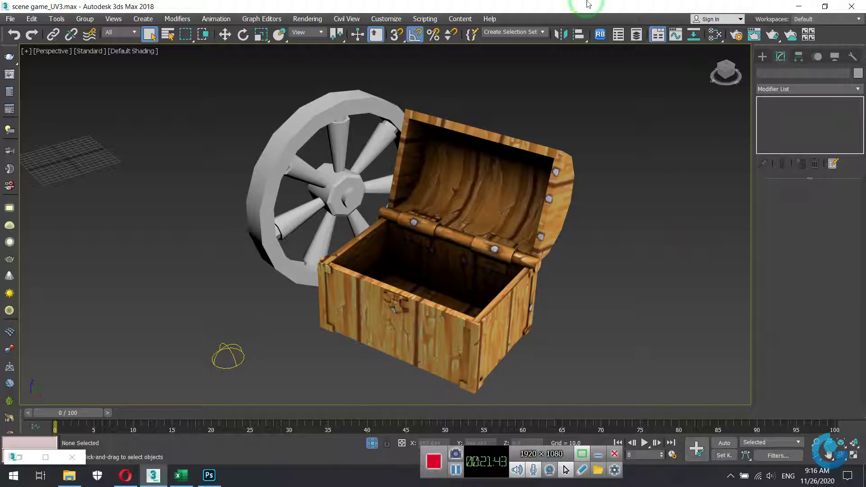
{"action": "left_click", "coordinate": [517, 309]}
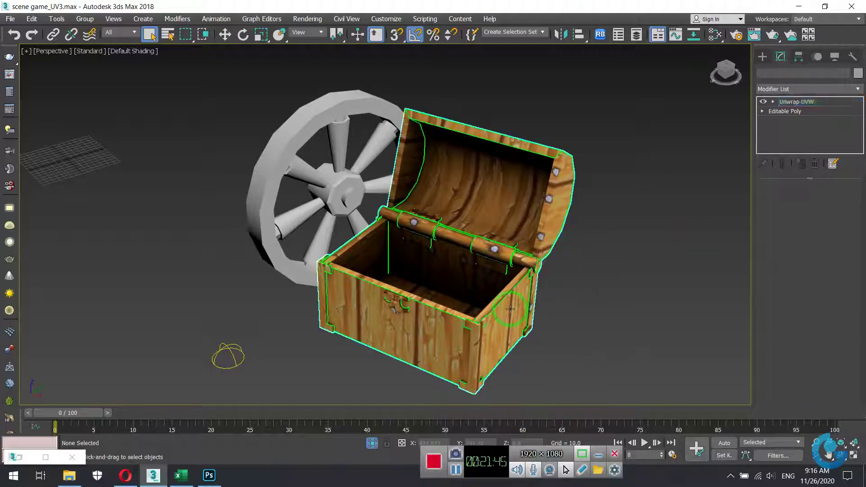